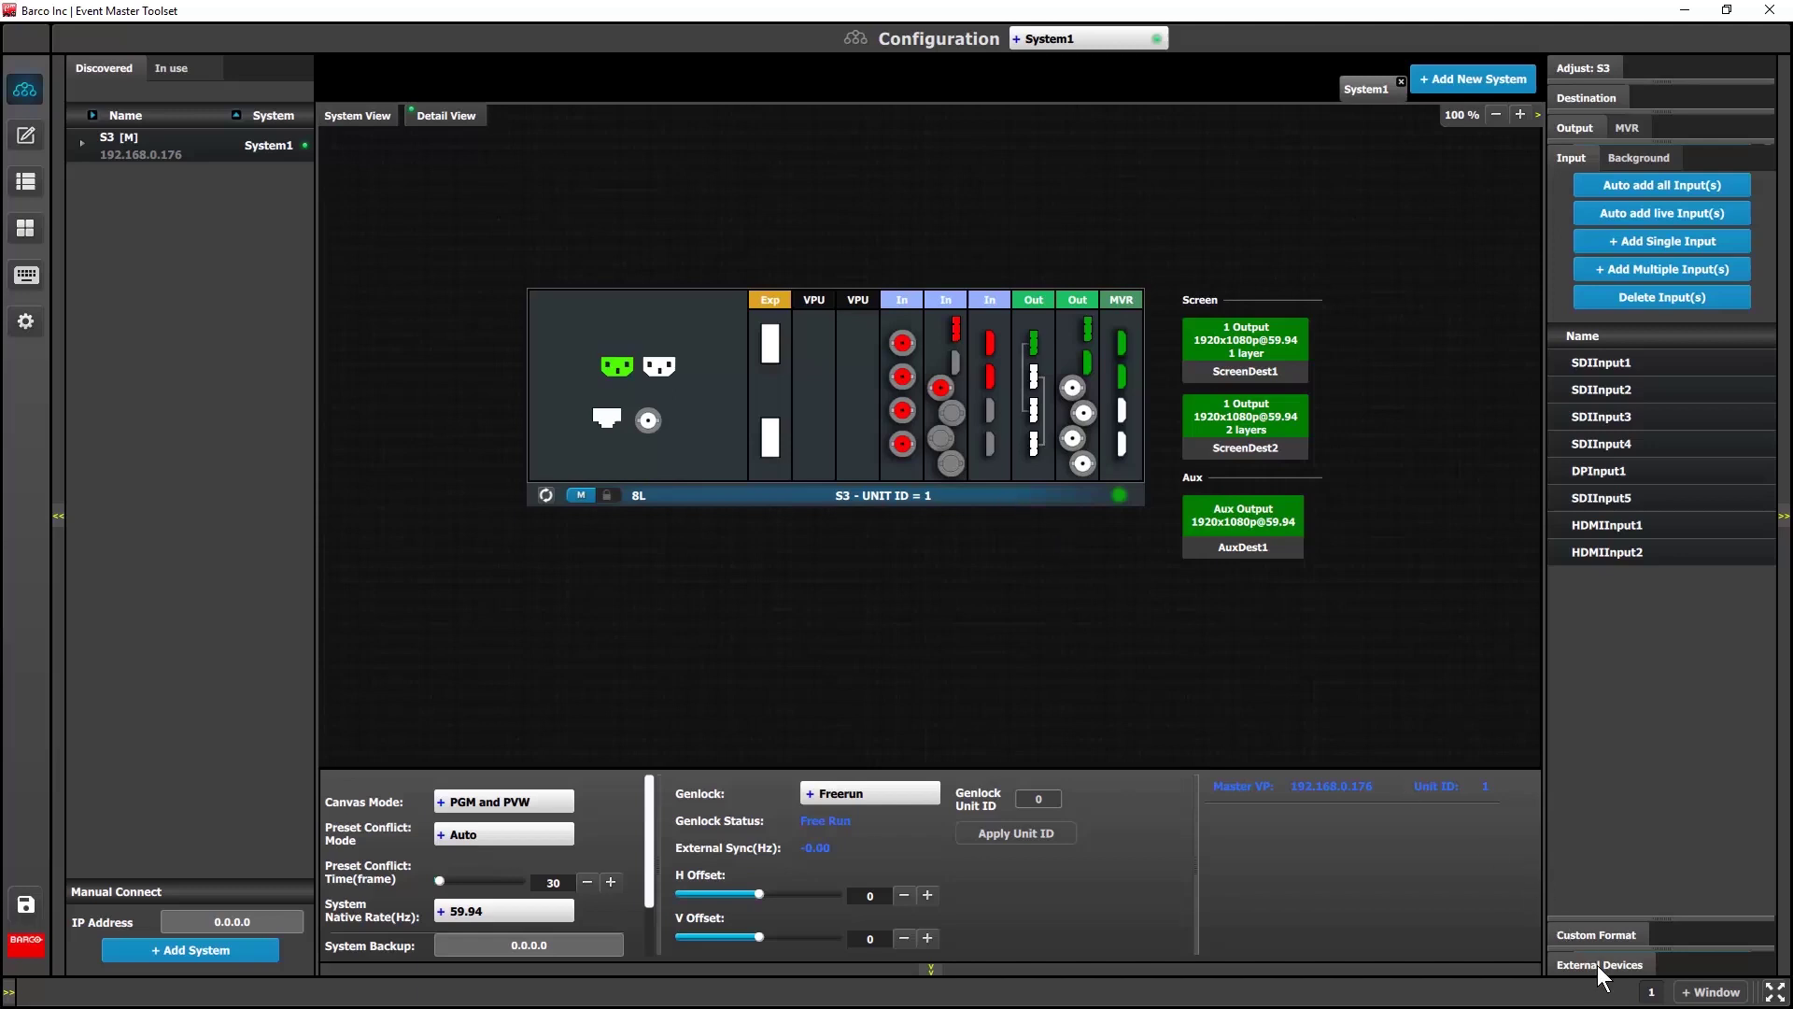
# Add a new external device and name it My S3.
pyautogui.click(1597, 965)
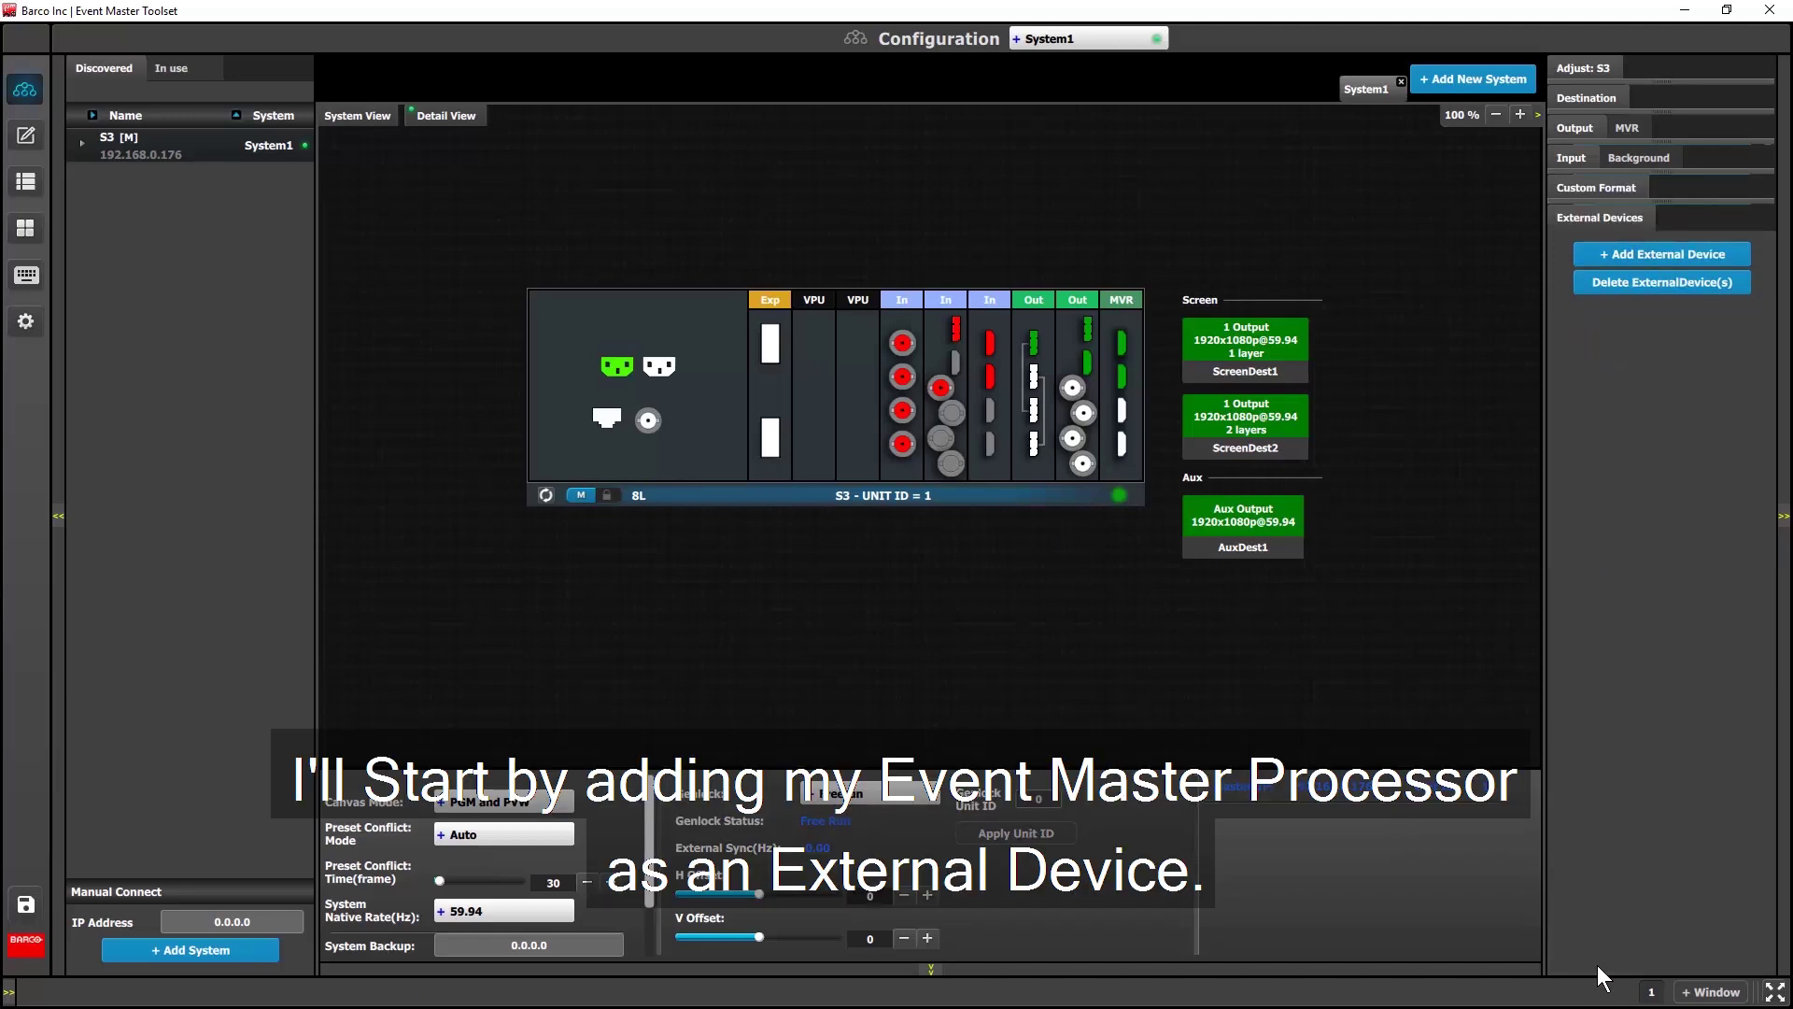
pyautogui.click(1633, 254)
pyautogui.doubleClick(1631, 342)
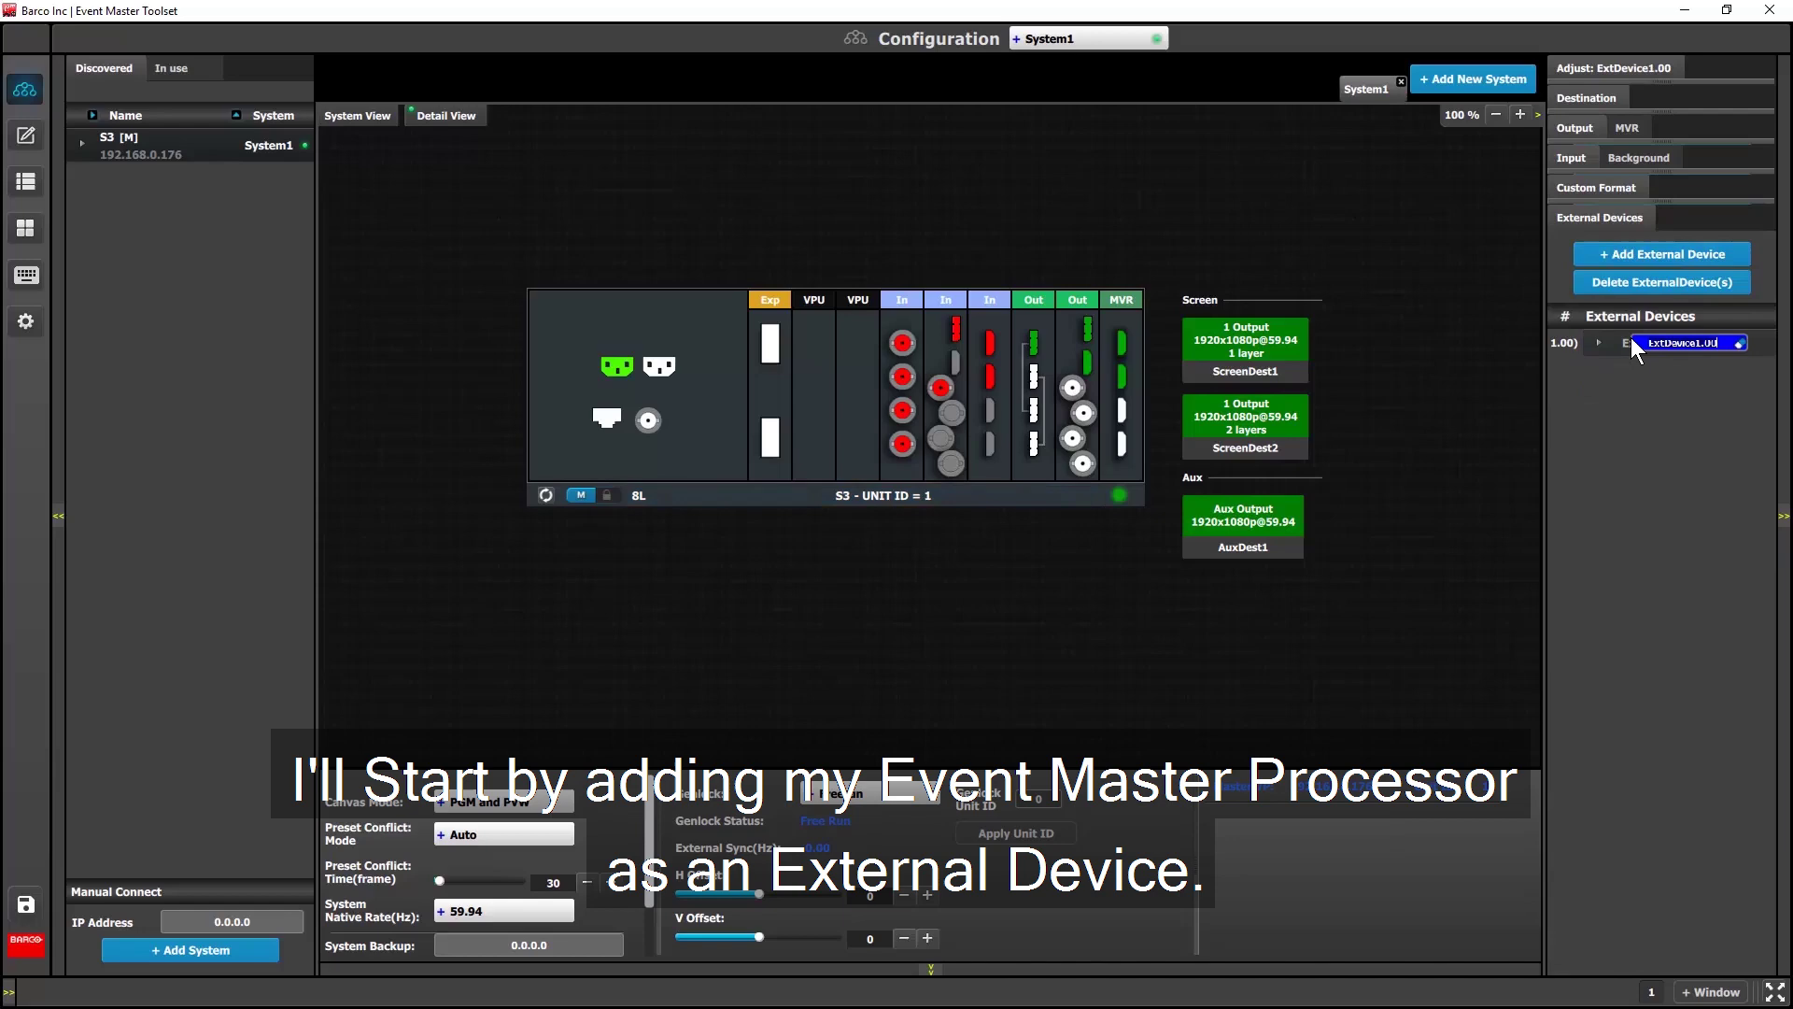
pyautogui.write('My S3')
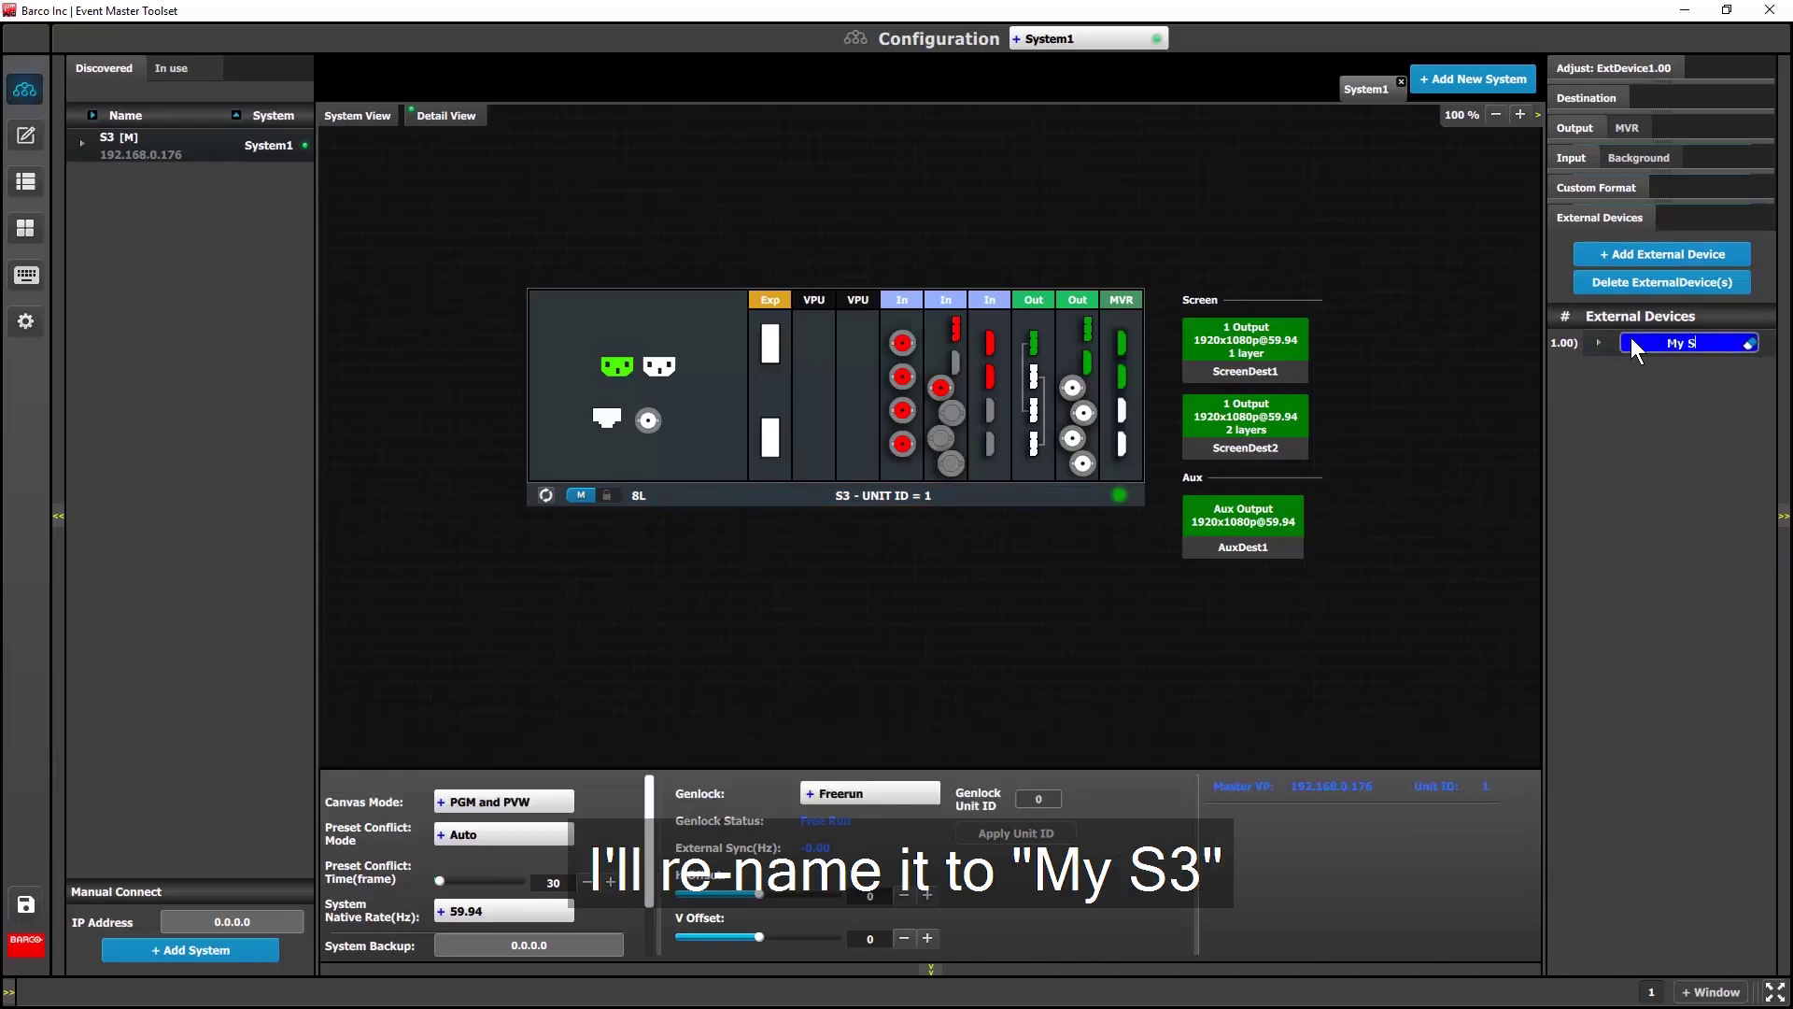
pyautogui.press('Return')
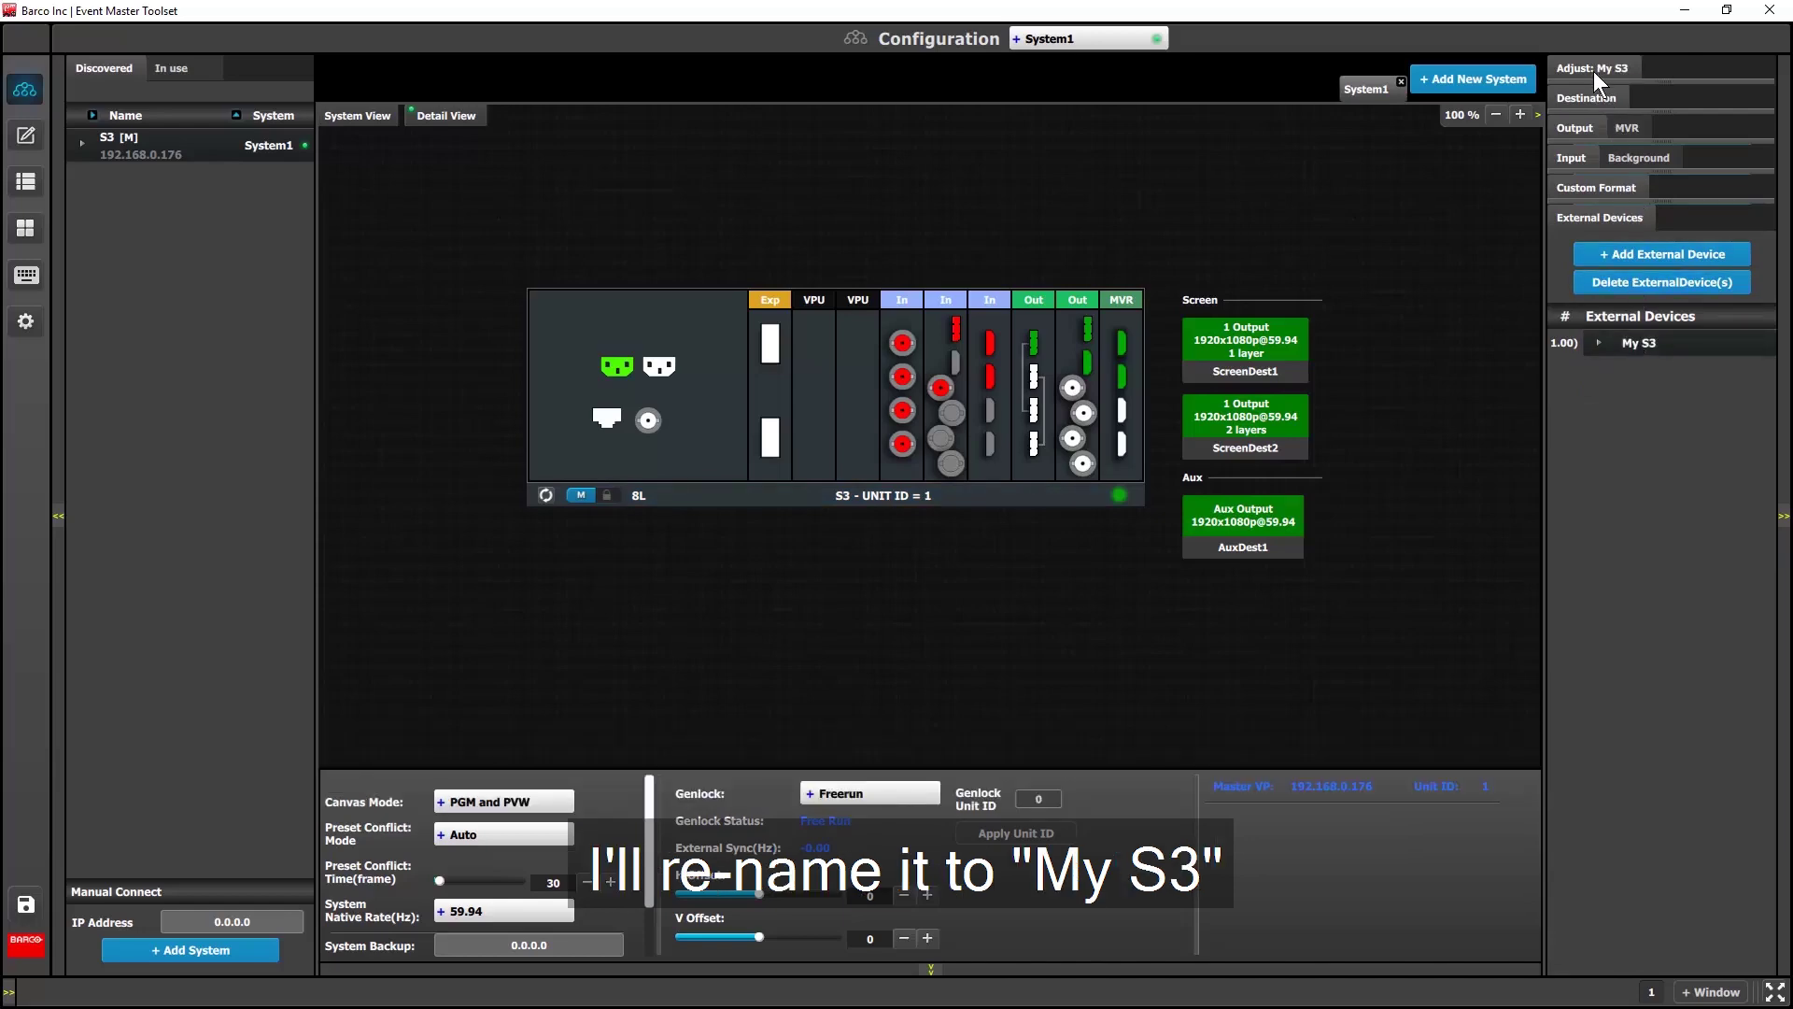
# Set the My S3 device's IP address to 192.168.0.176.
pyautogui.click(1594, 71)
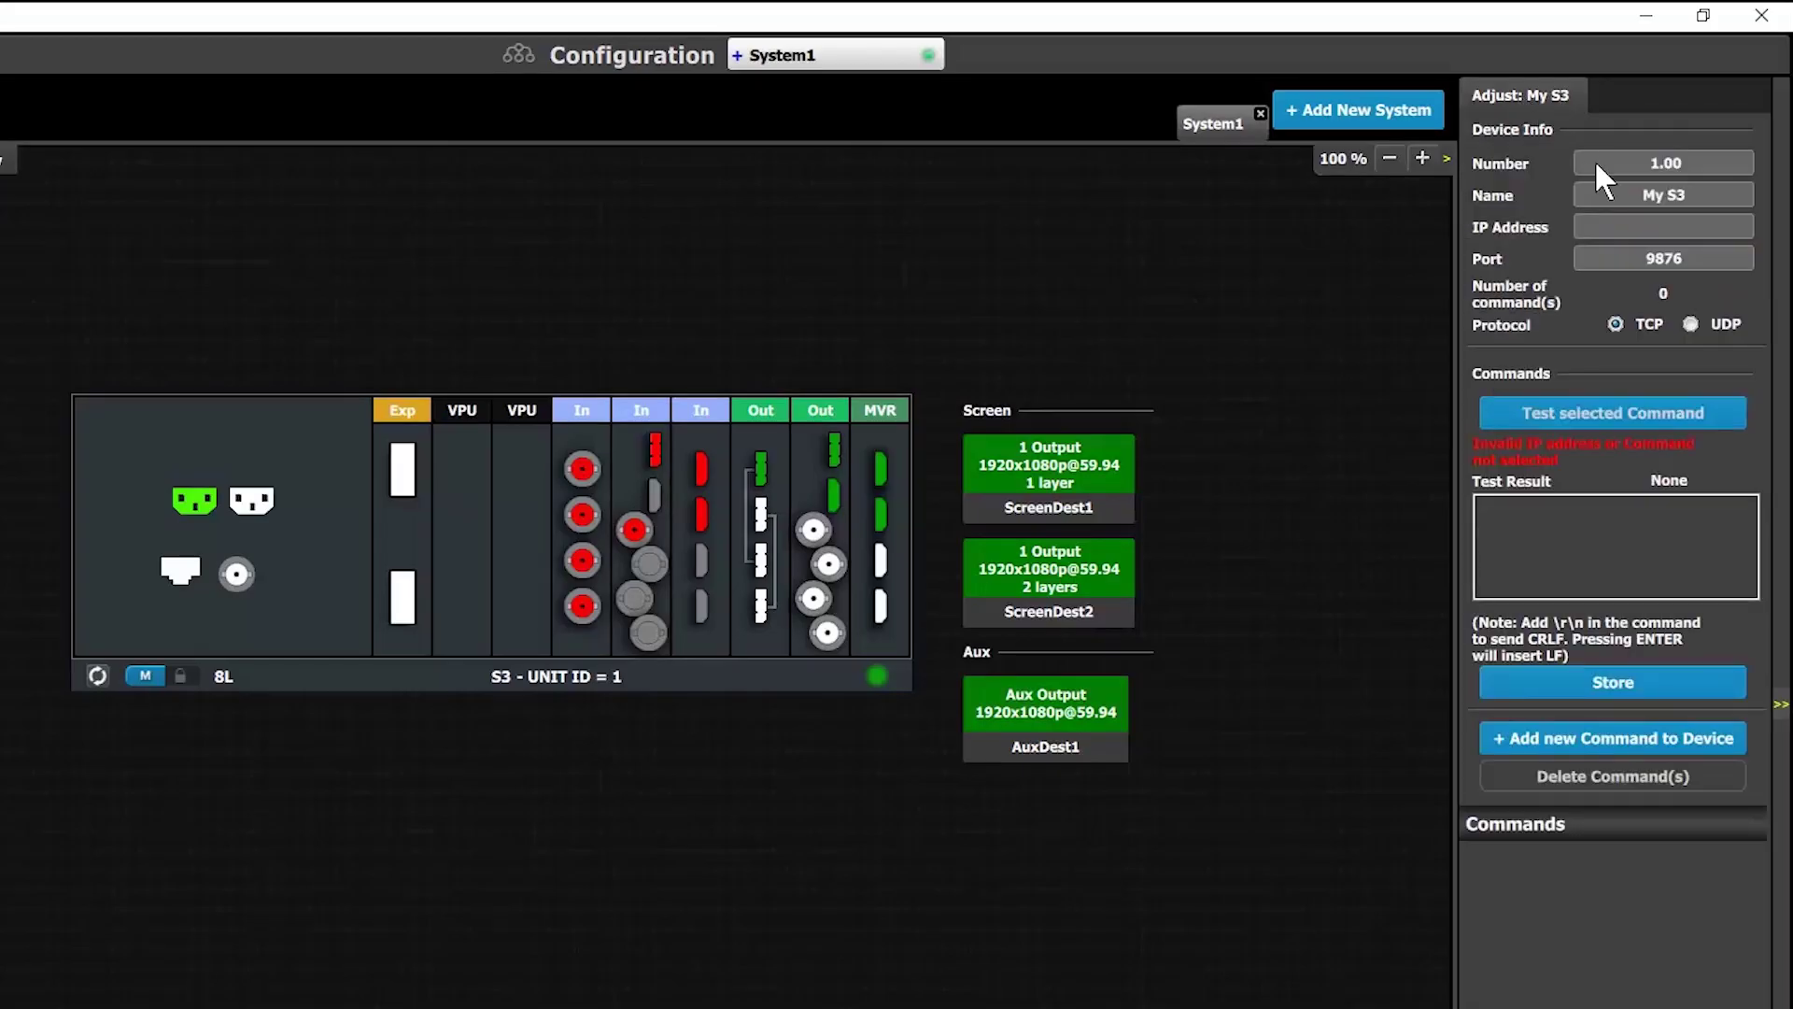
pyautogui.click(1605, 224)
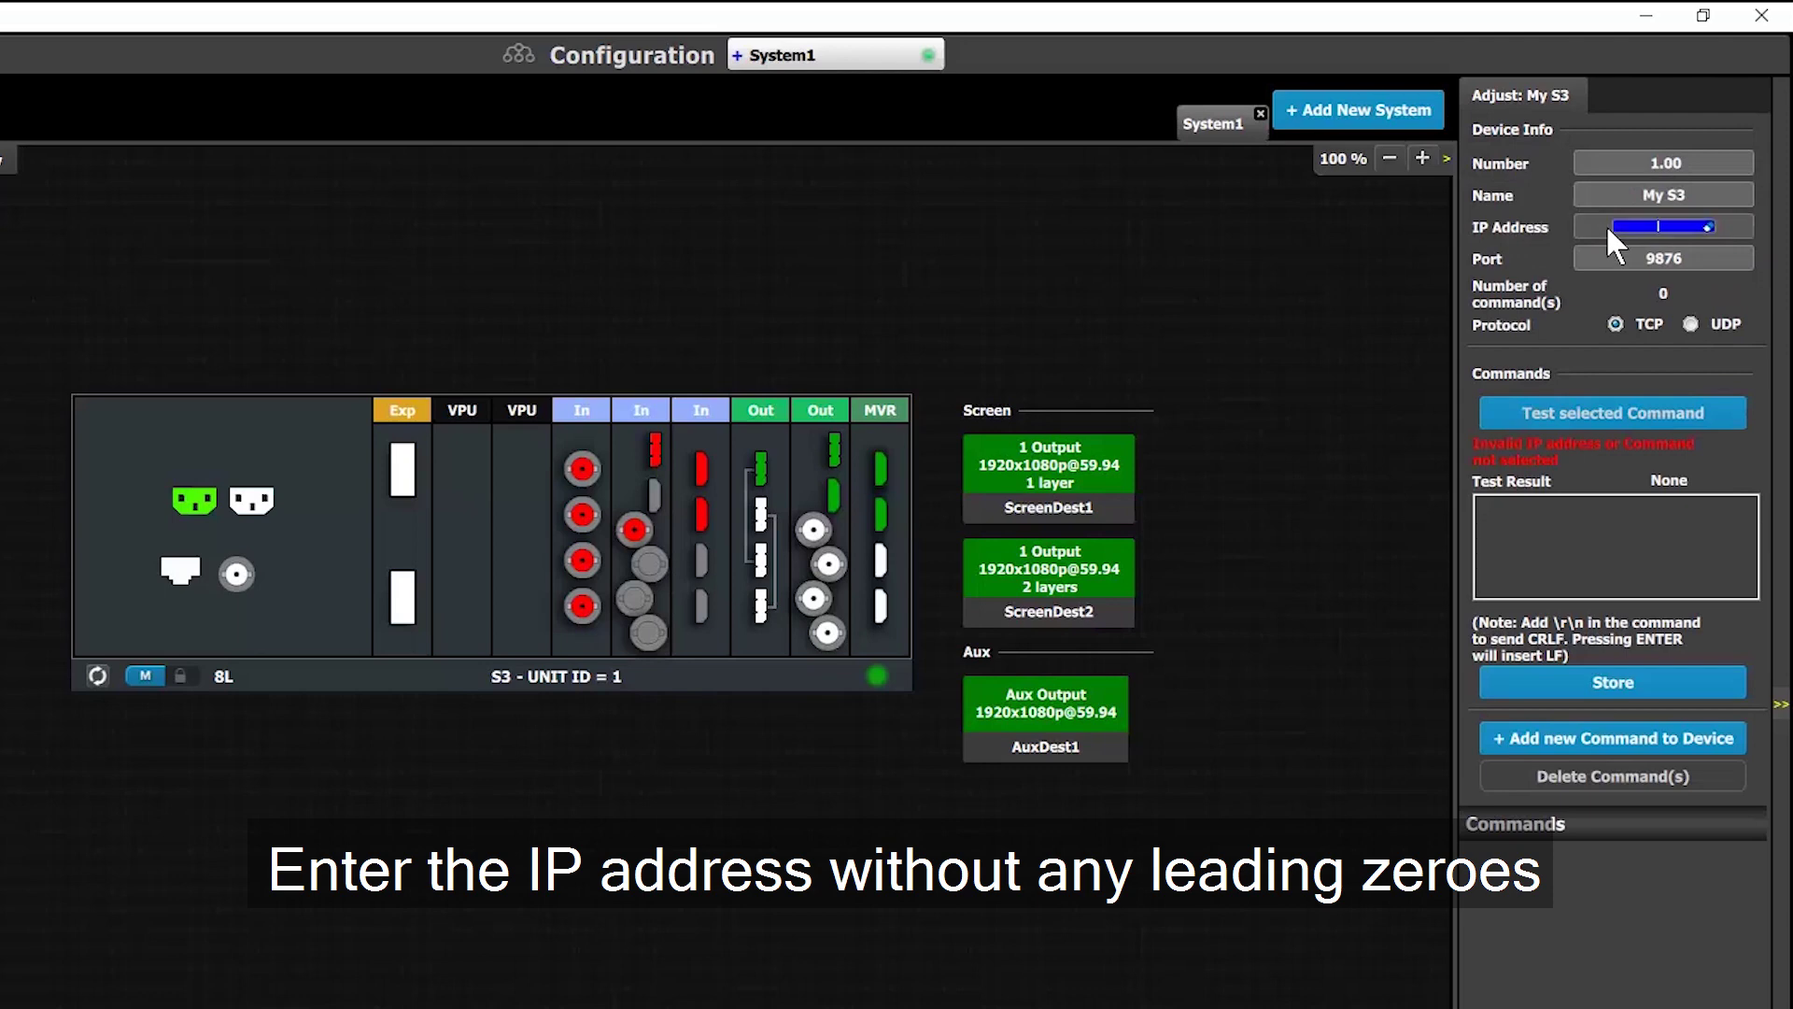
pyautogui.write('192.168.0.')
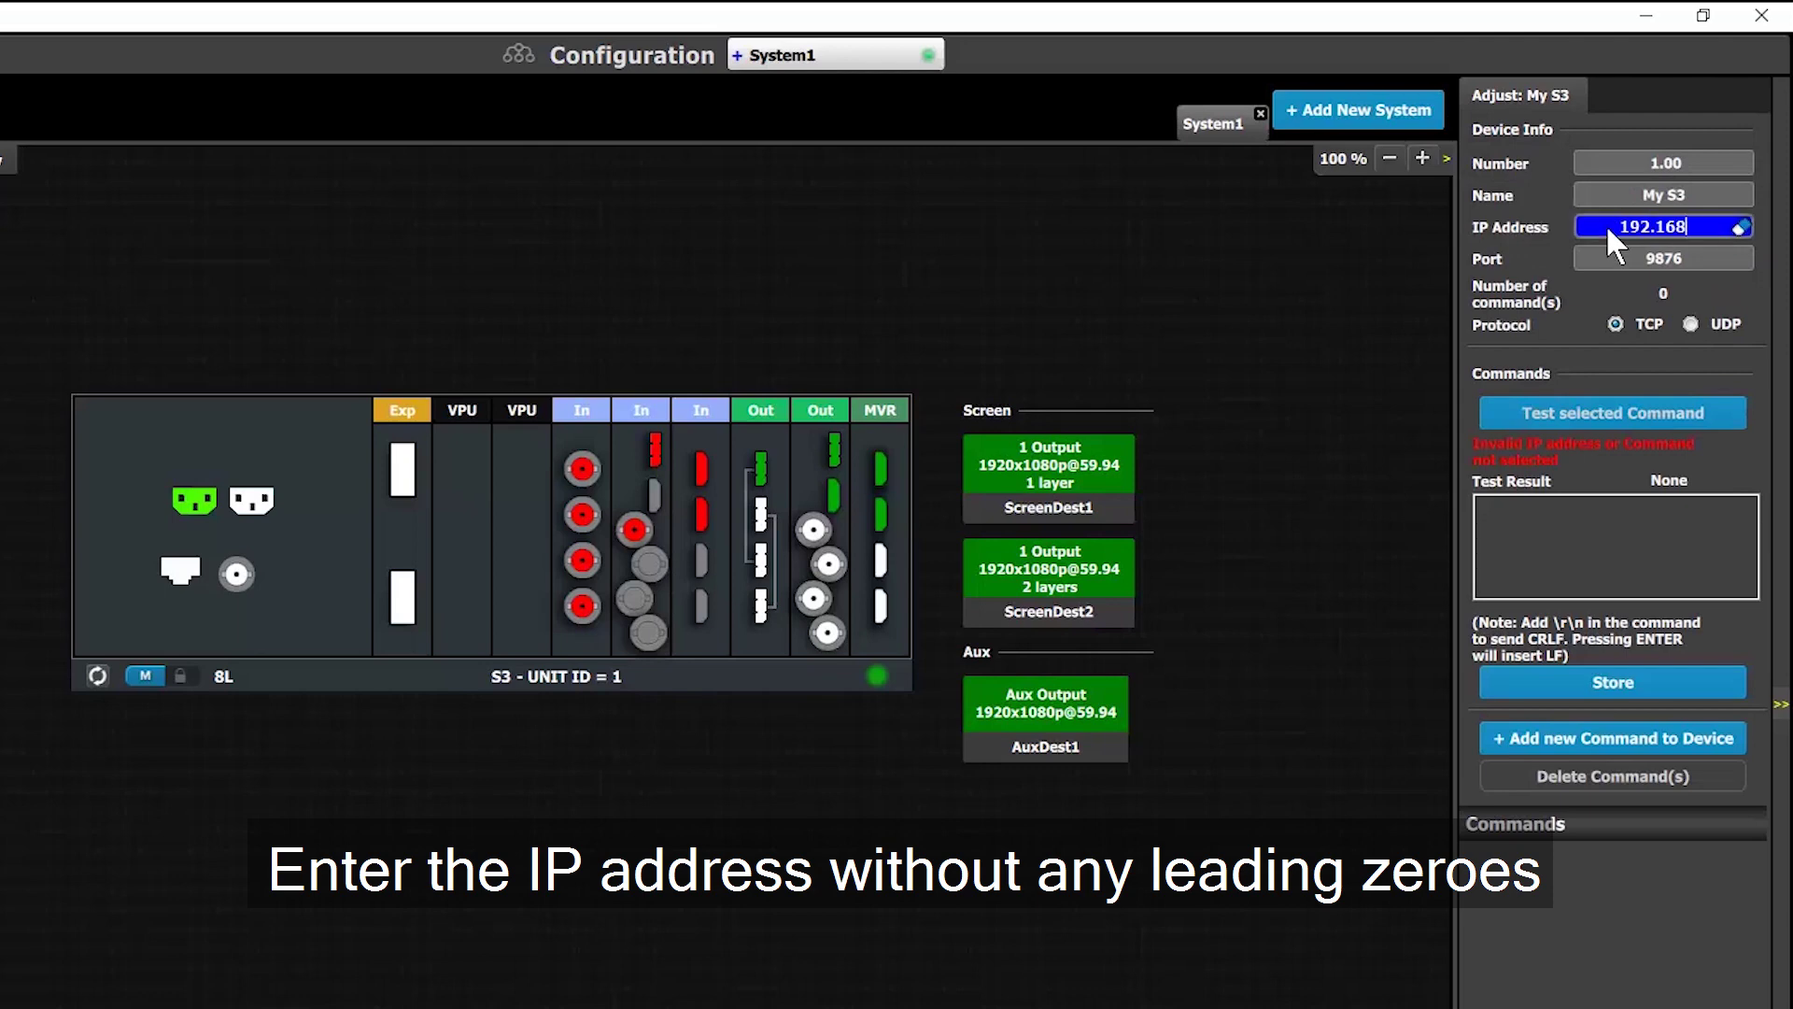
pyautogui.write('176')
pyautogui.press('Return')
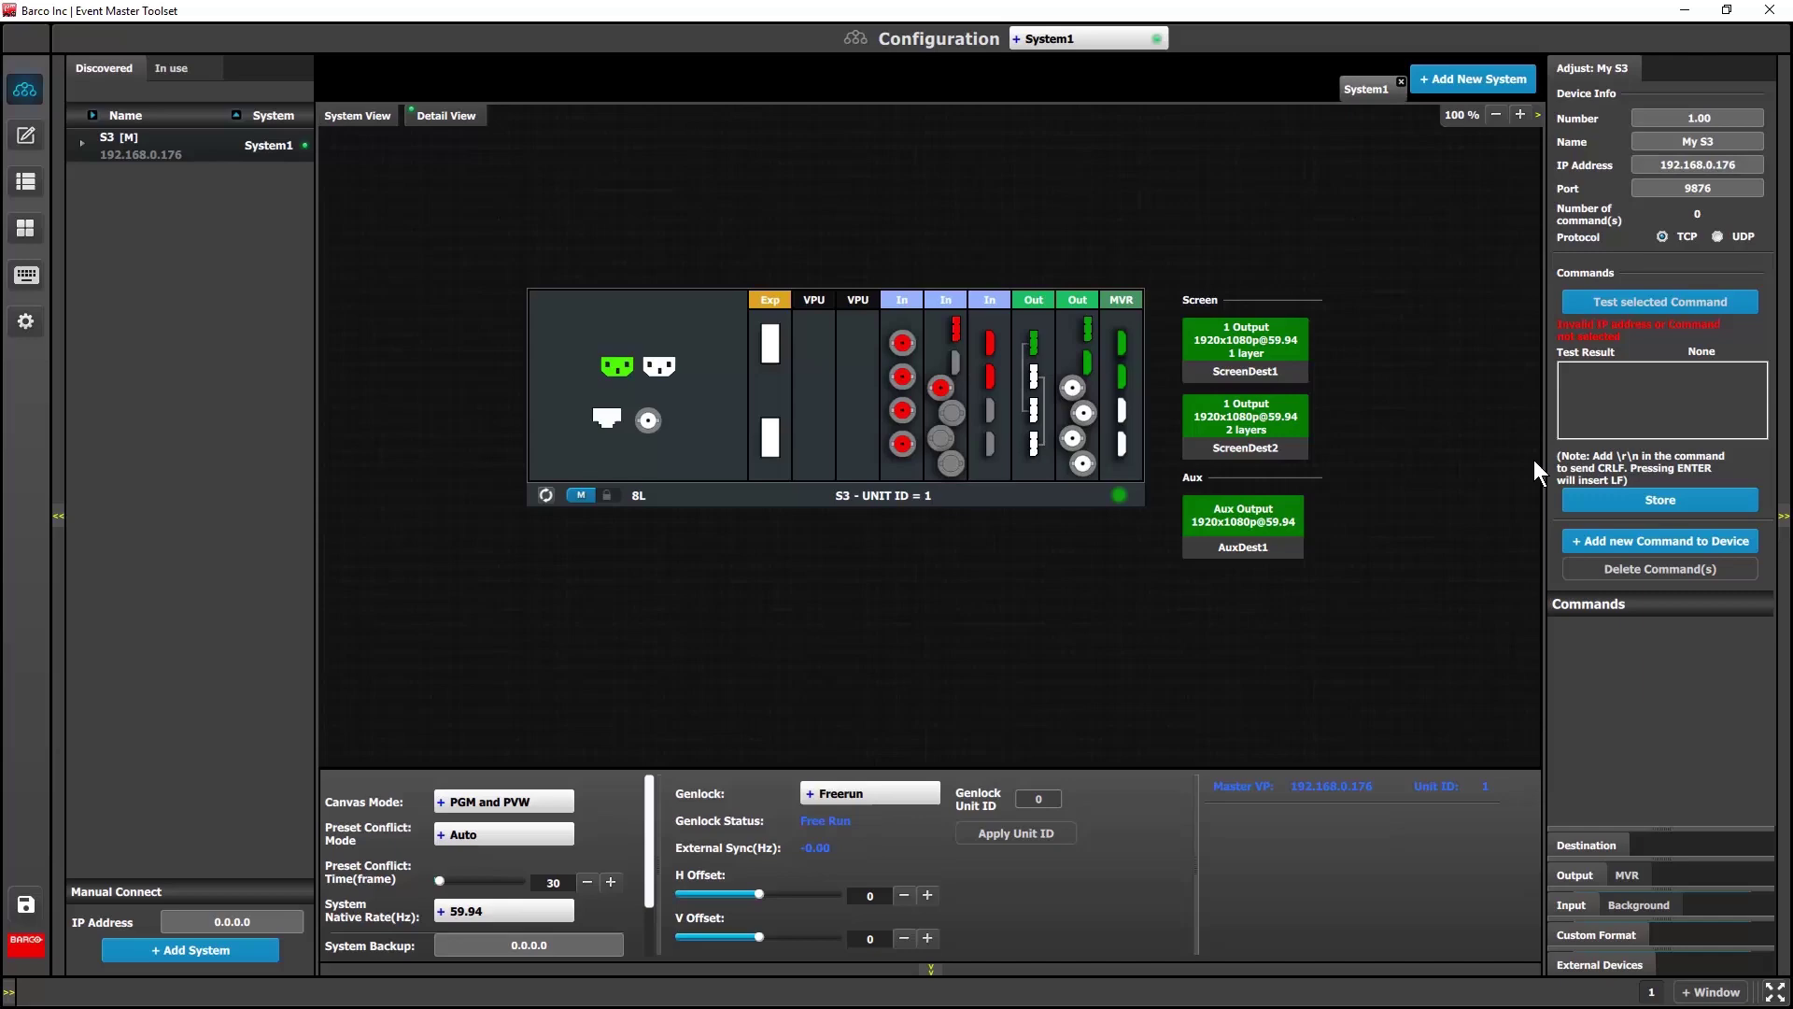
# With the outgoing XML log open, select Layout1 on the Multiviewer page.
pyautogui.click(24, 229)
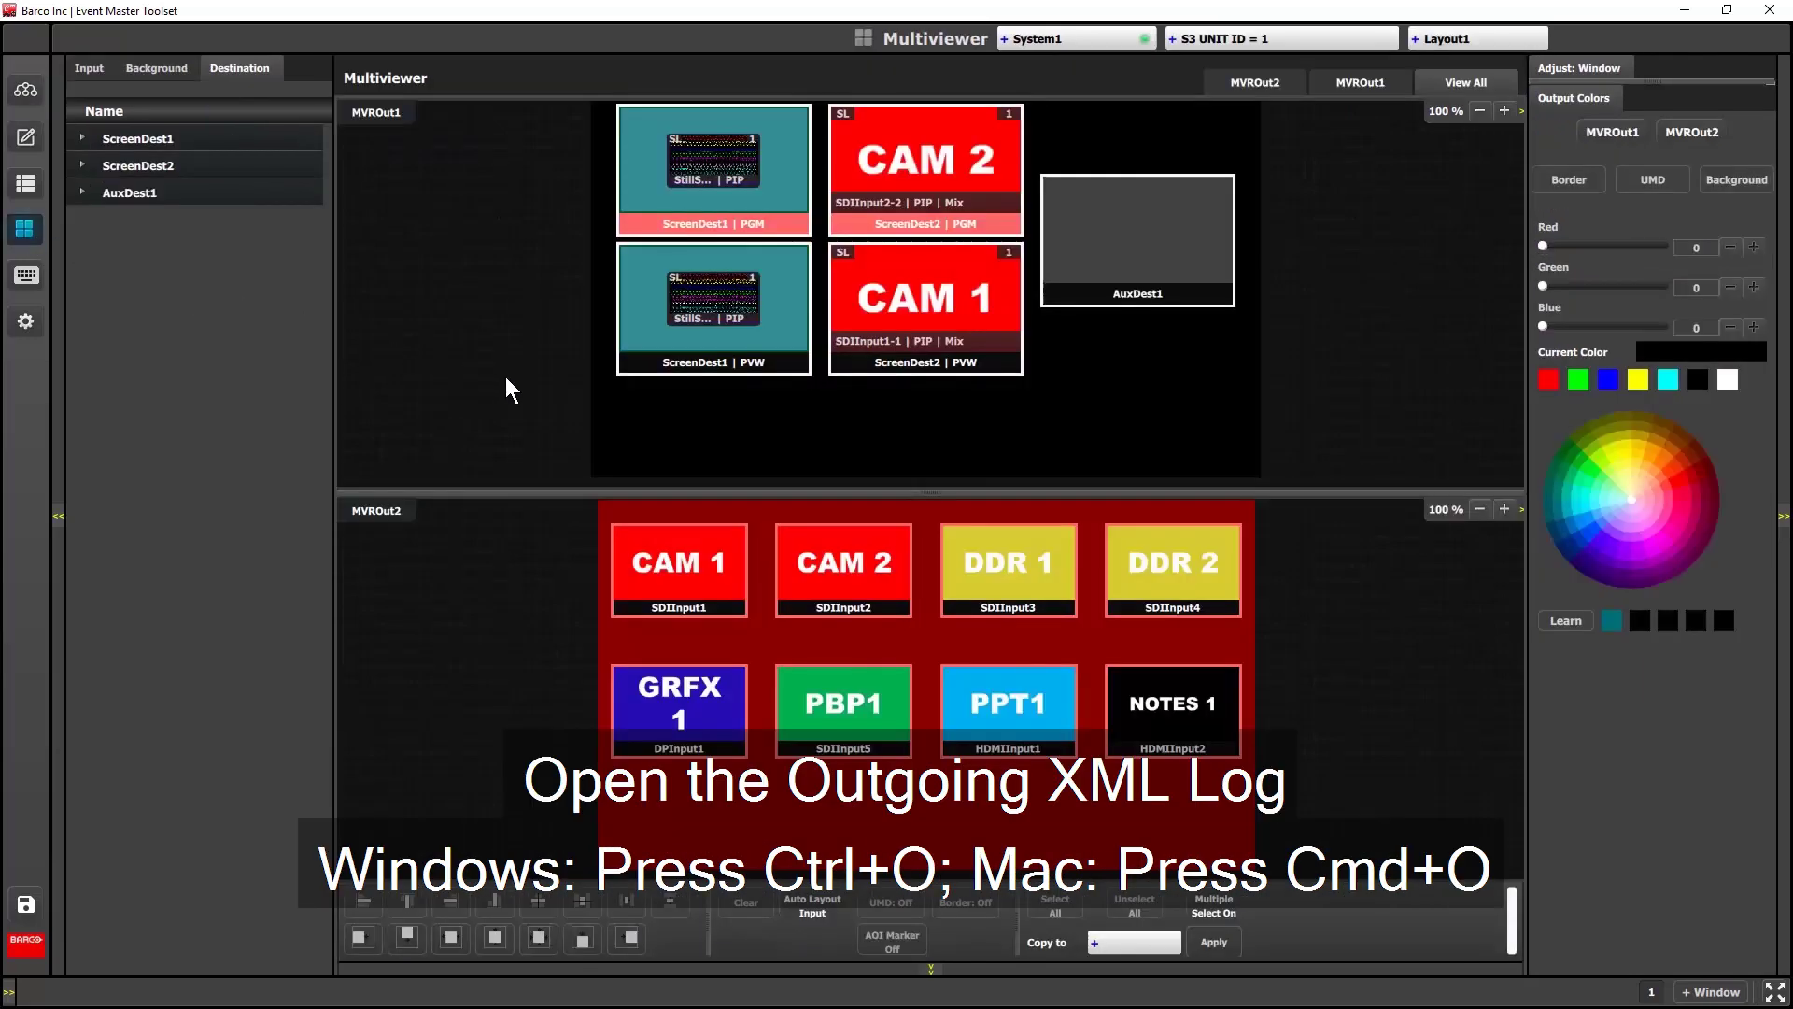
pyautogui.hotkey('ctrl', 'o')
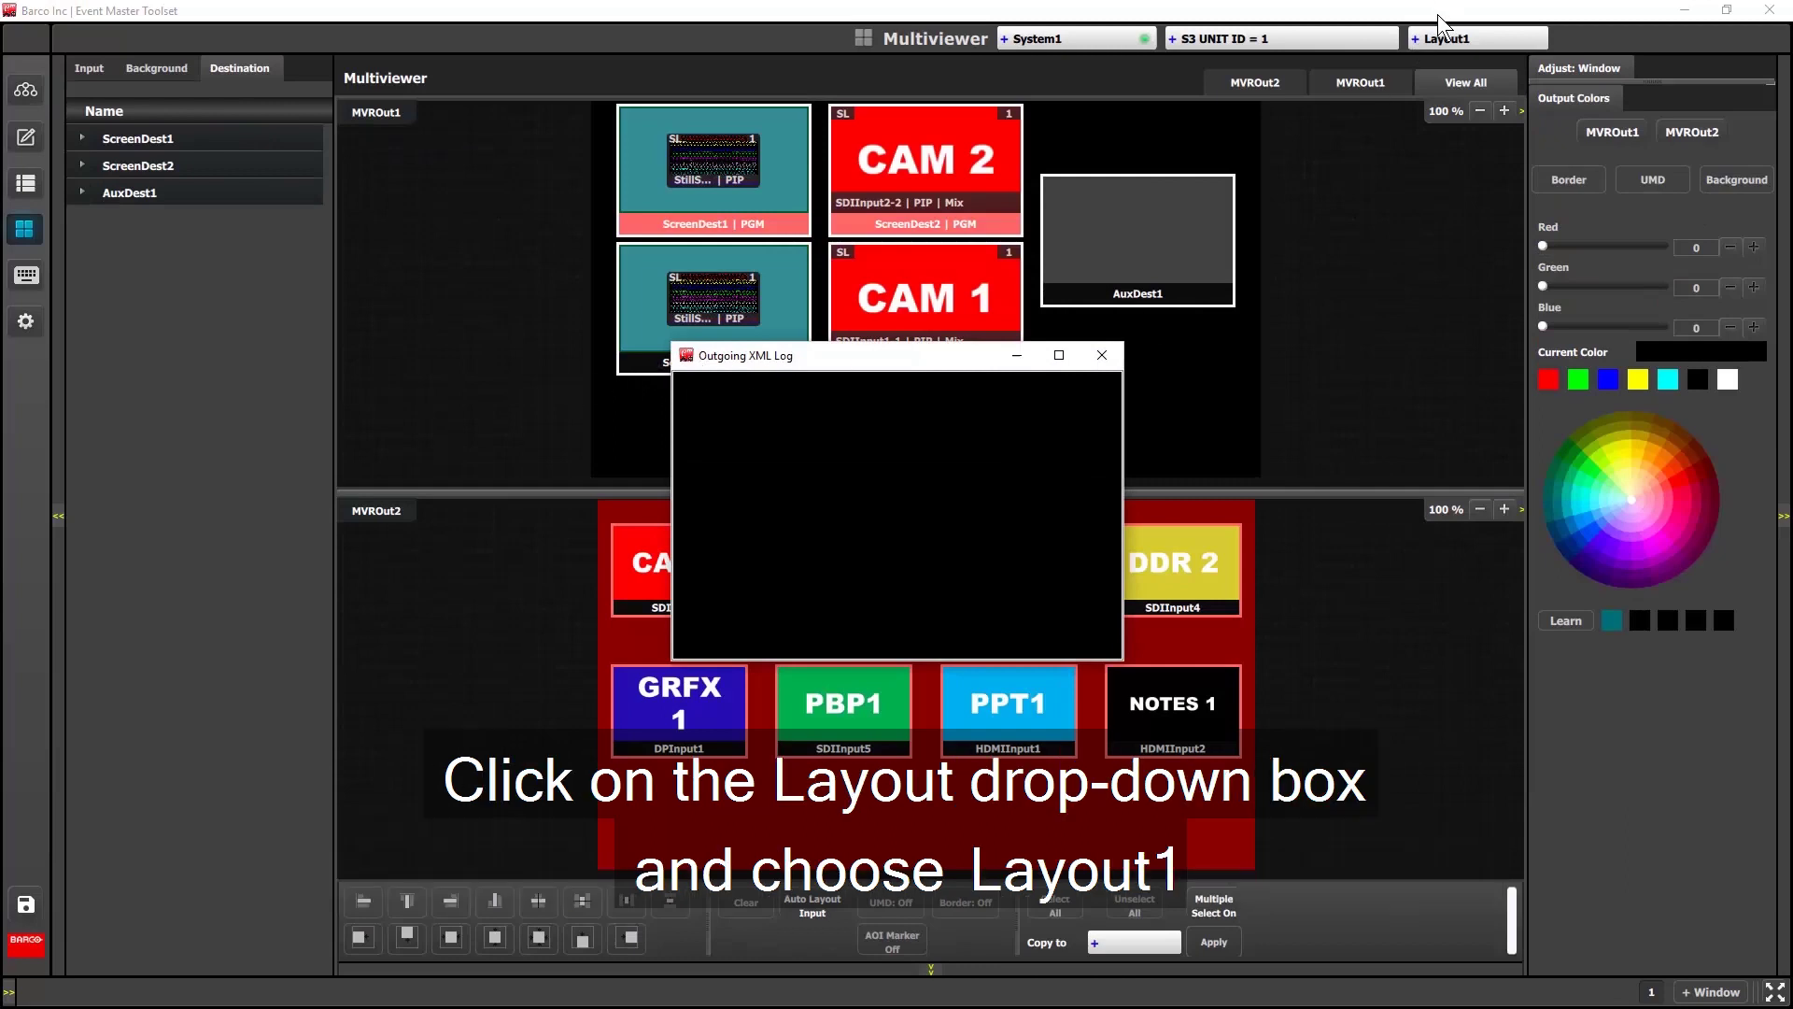
pyautogui.click(1439, 39)
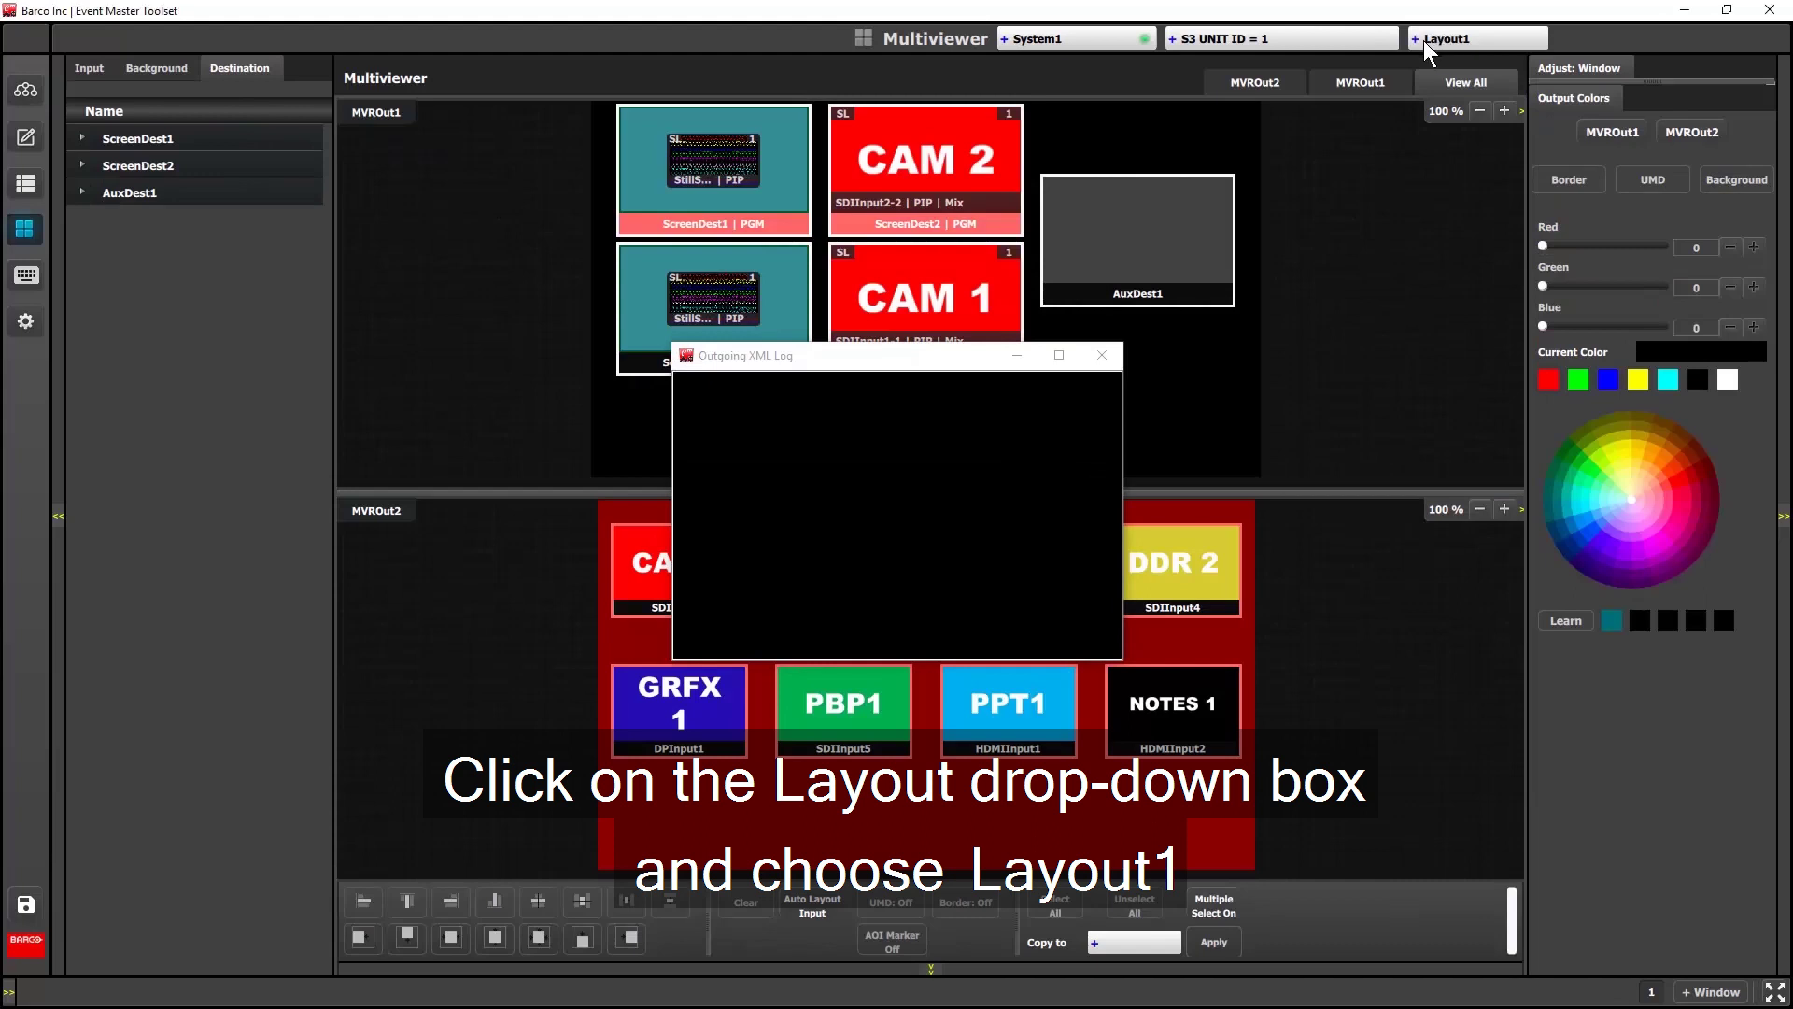
pyautogui.click(1419, 43)
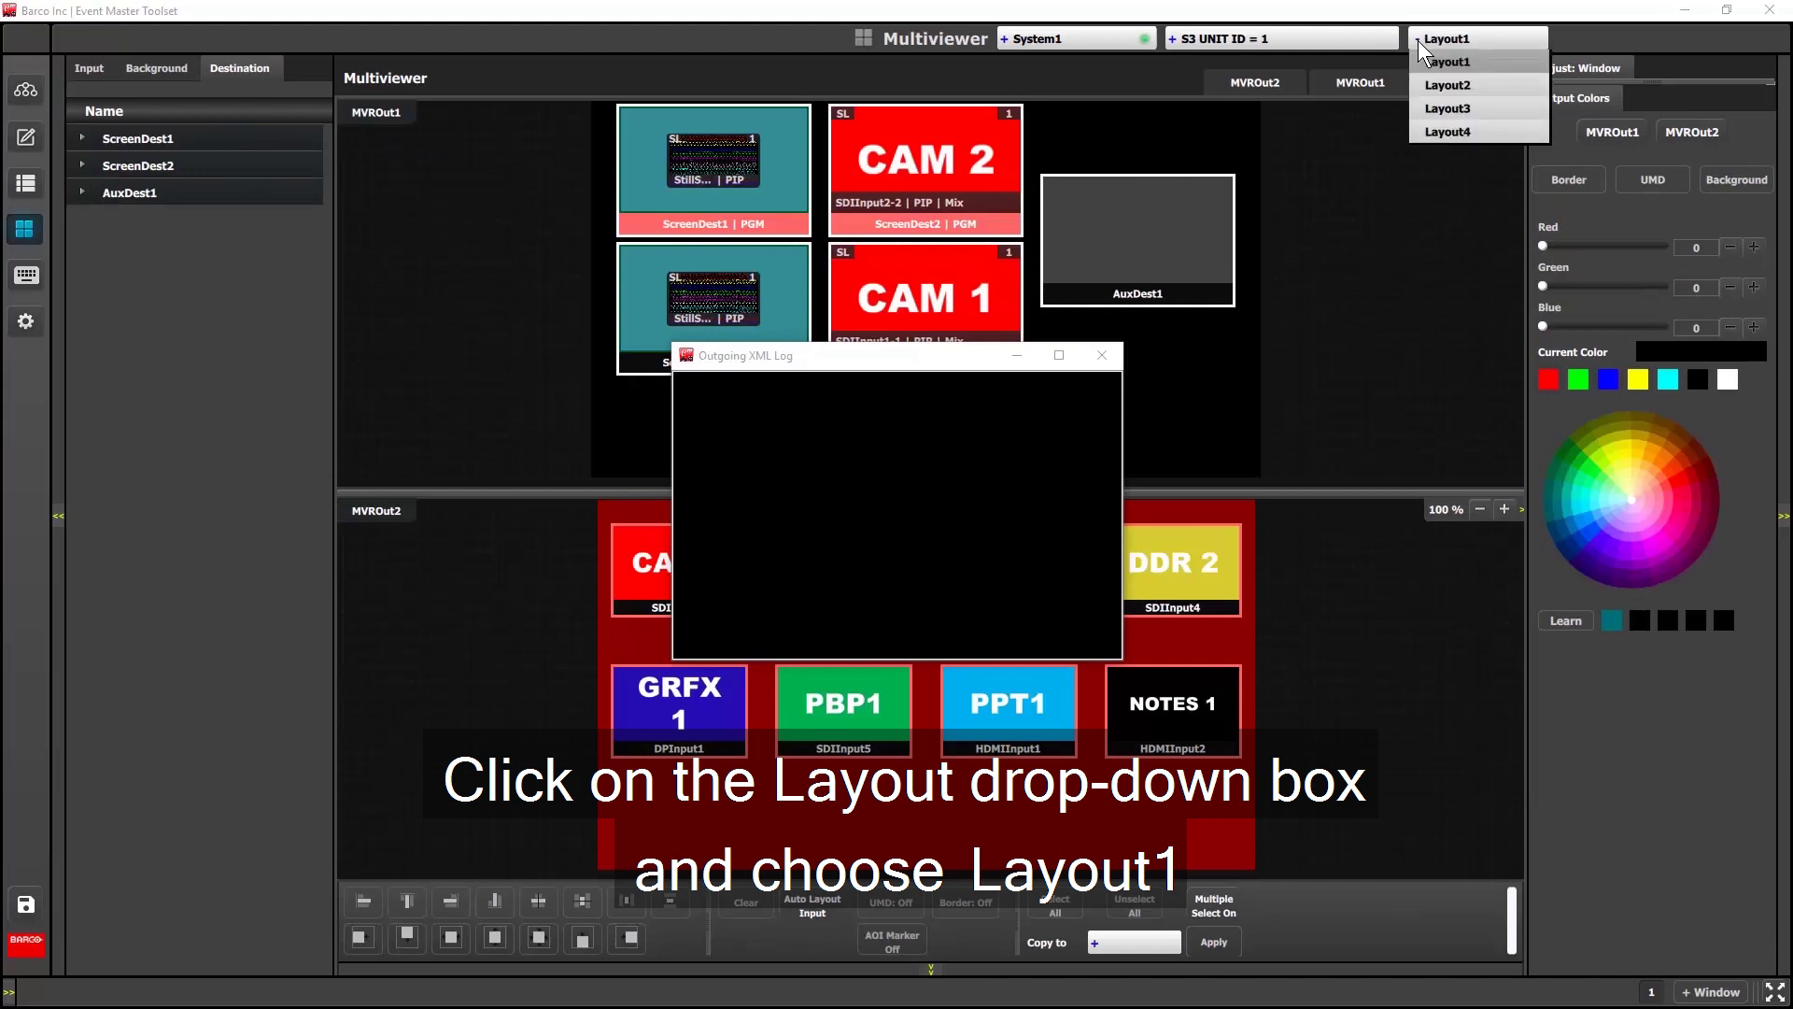
pyautogui.click(1462, 74)
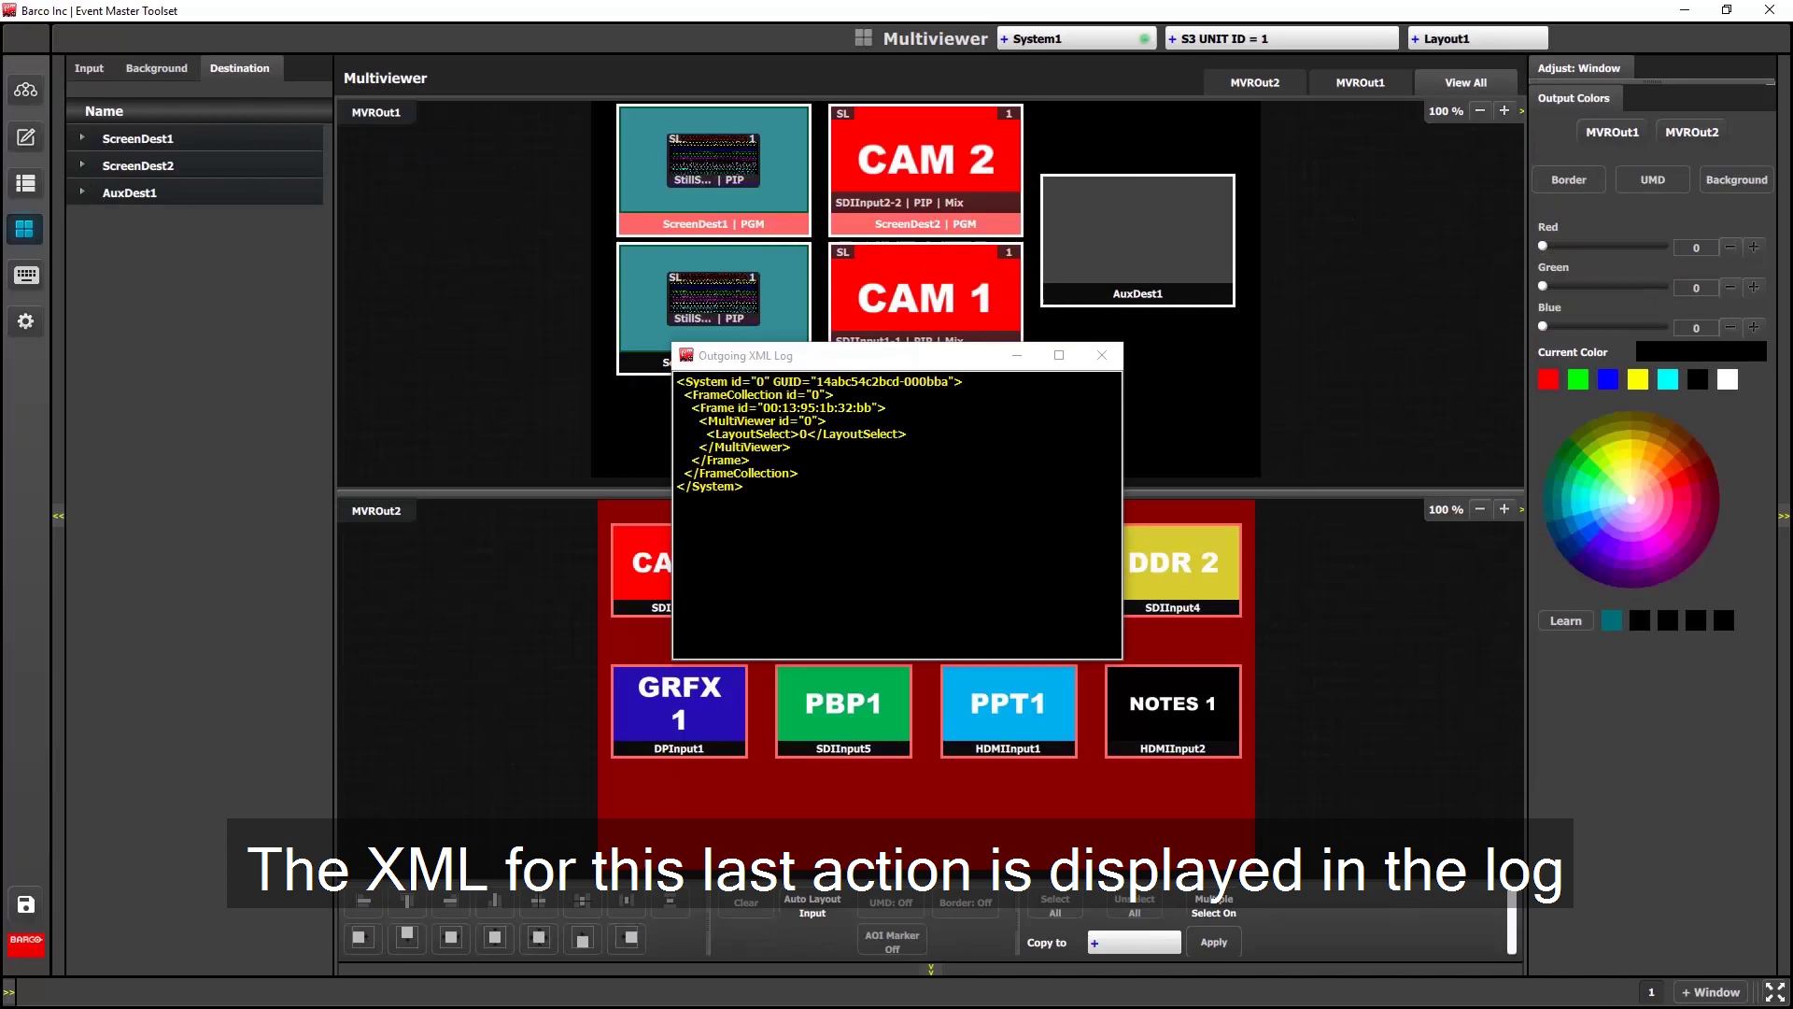
# Copy all the logged Layout1 XML to the clipboard and close the log.
pyautogui.rightClick(762, 472)
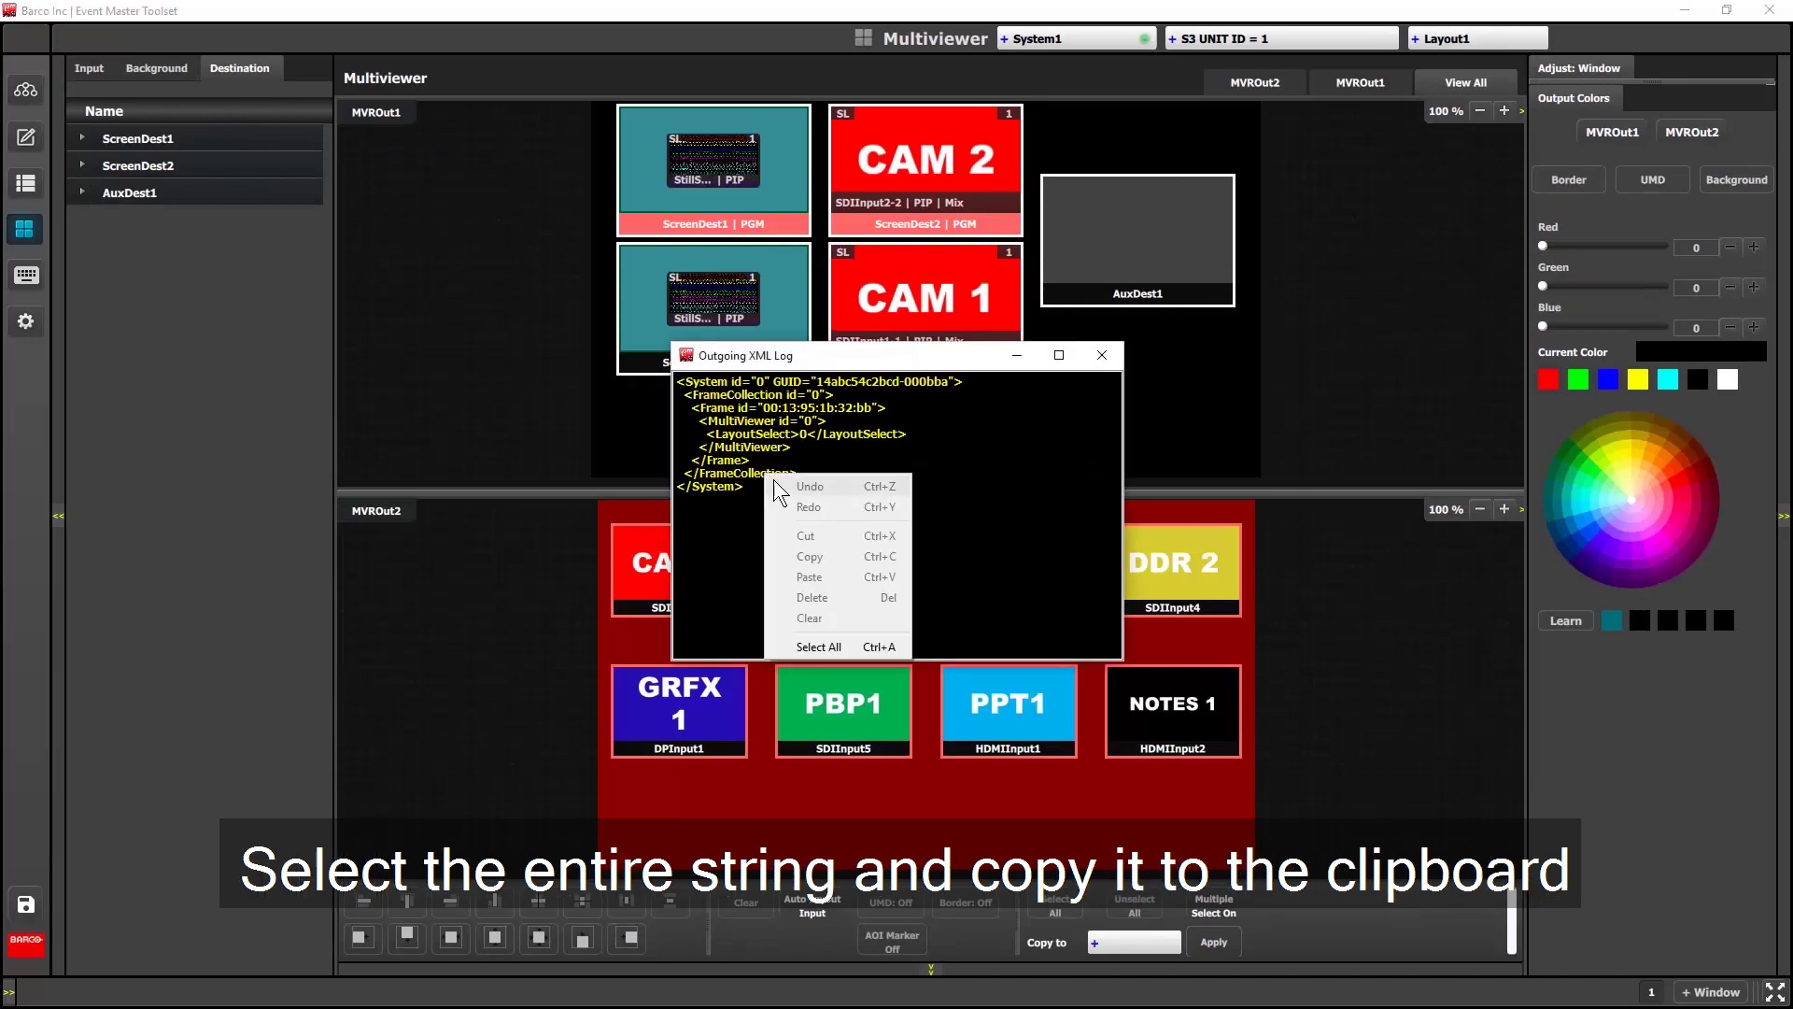
pyautogui.click(813, 652)
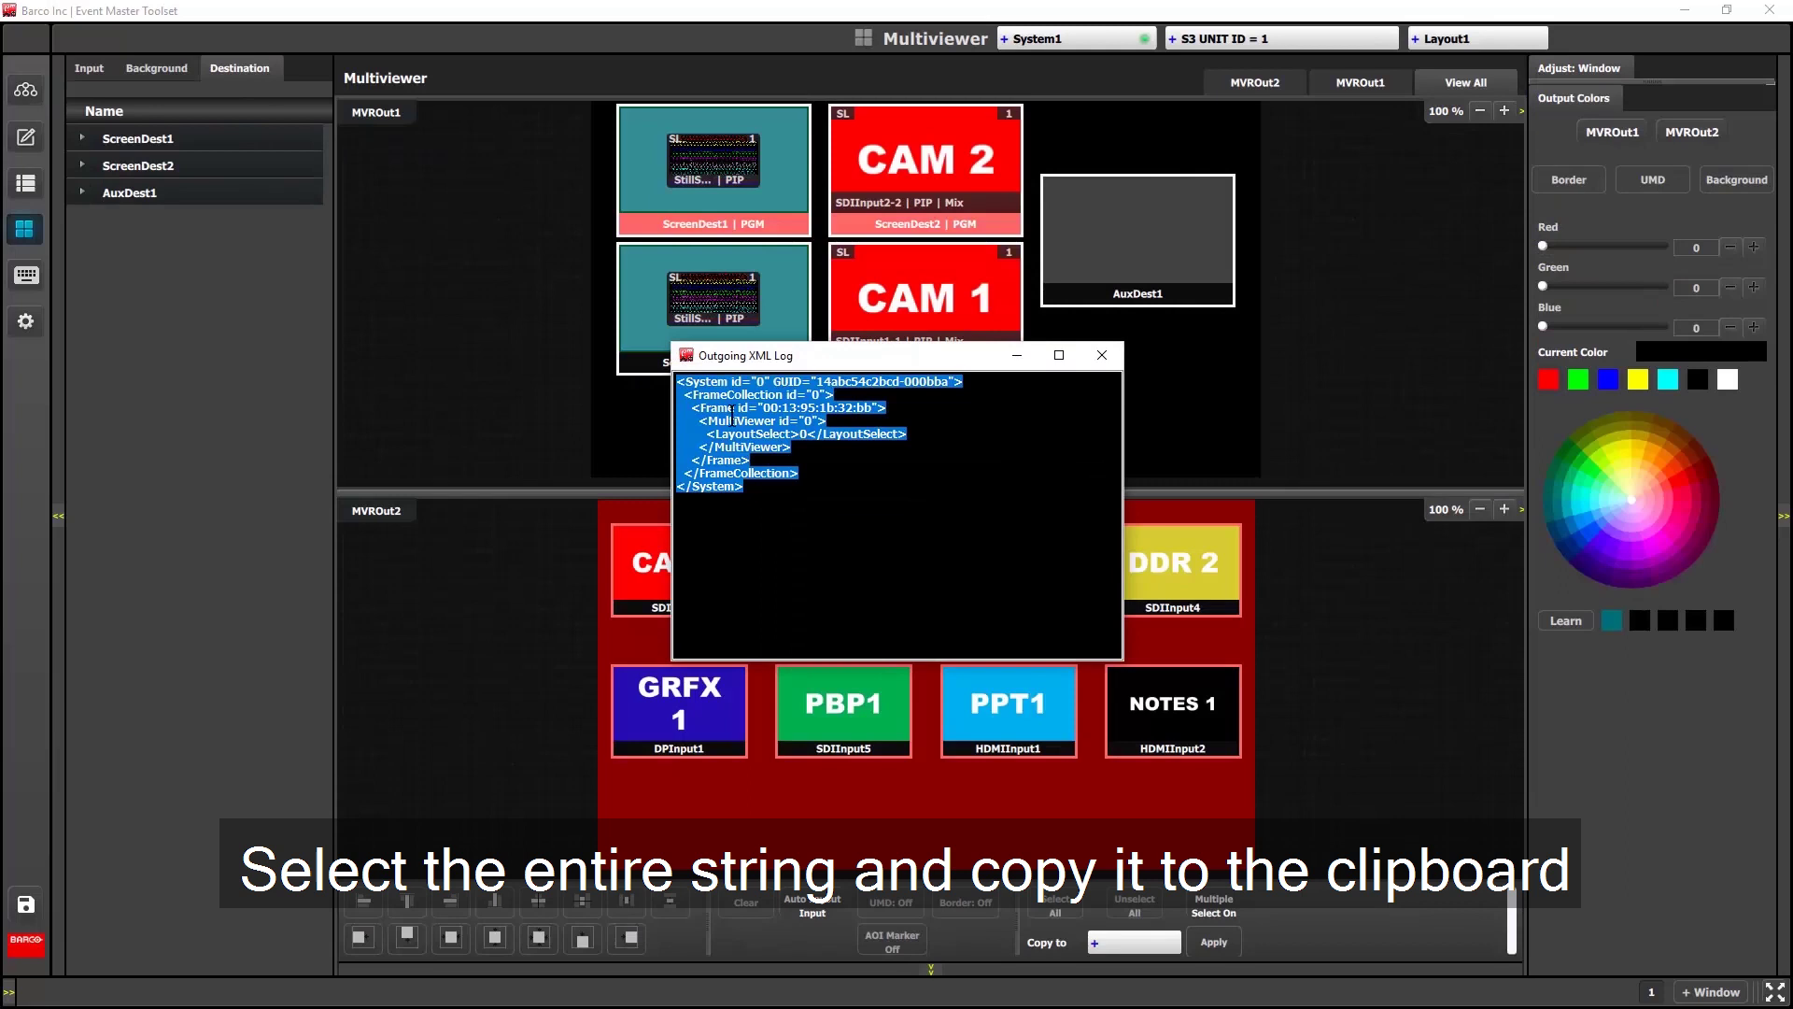
pyautogui.rightClick(732, 416)
pyautogui.click(795, 482)
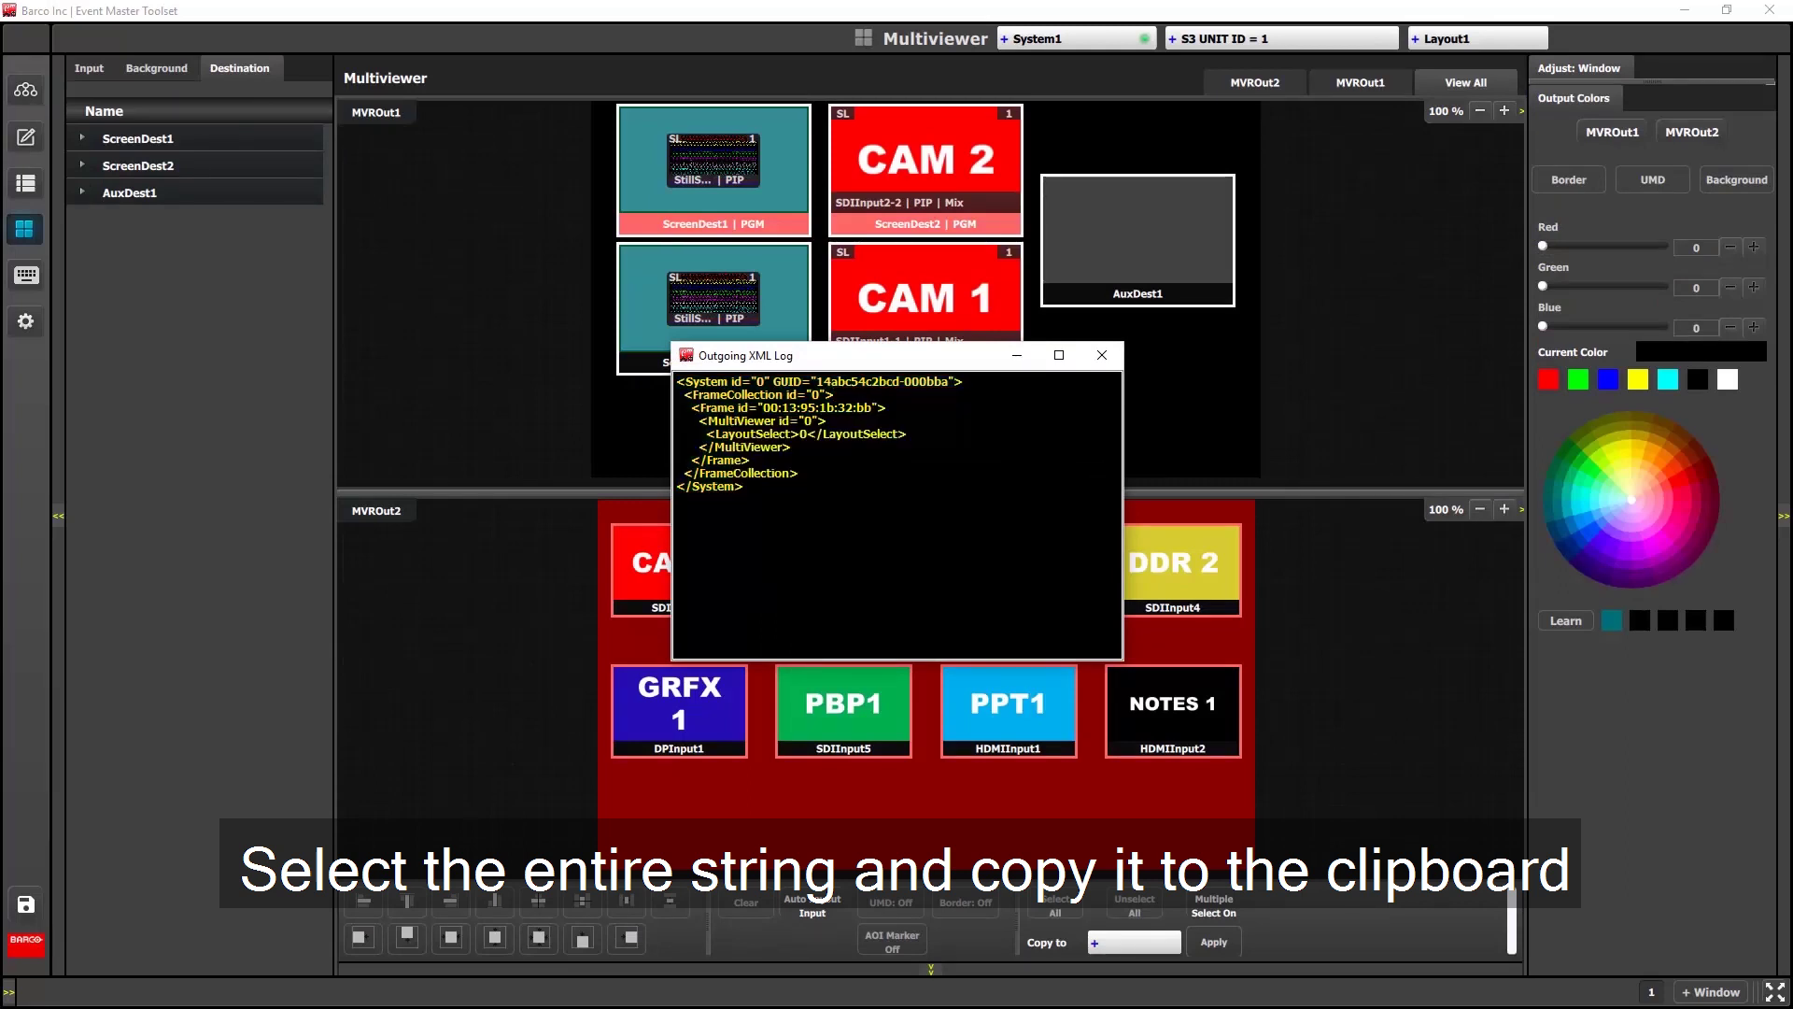
pyautogui.click(1102, 357)
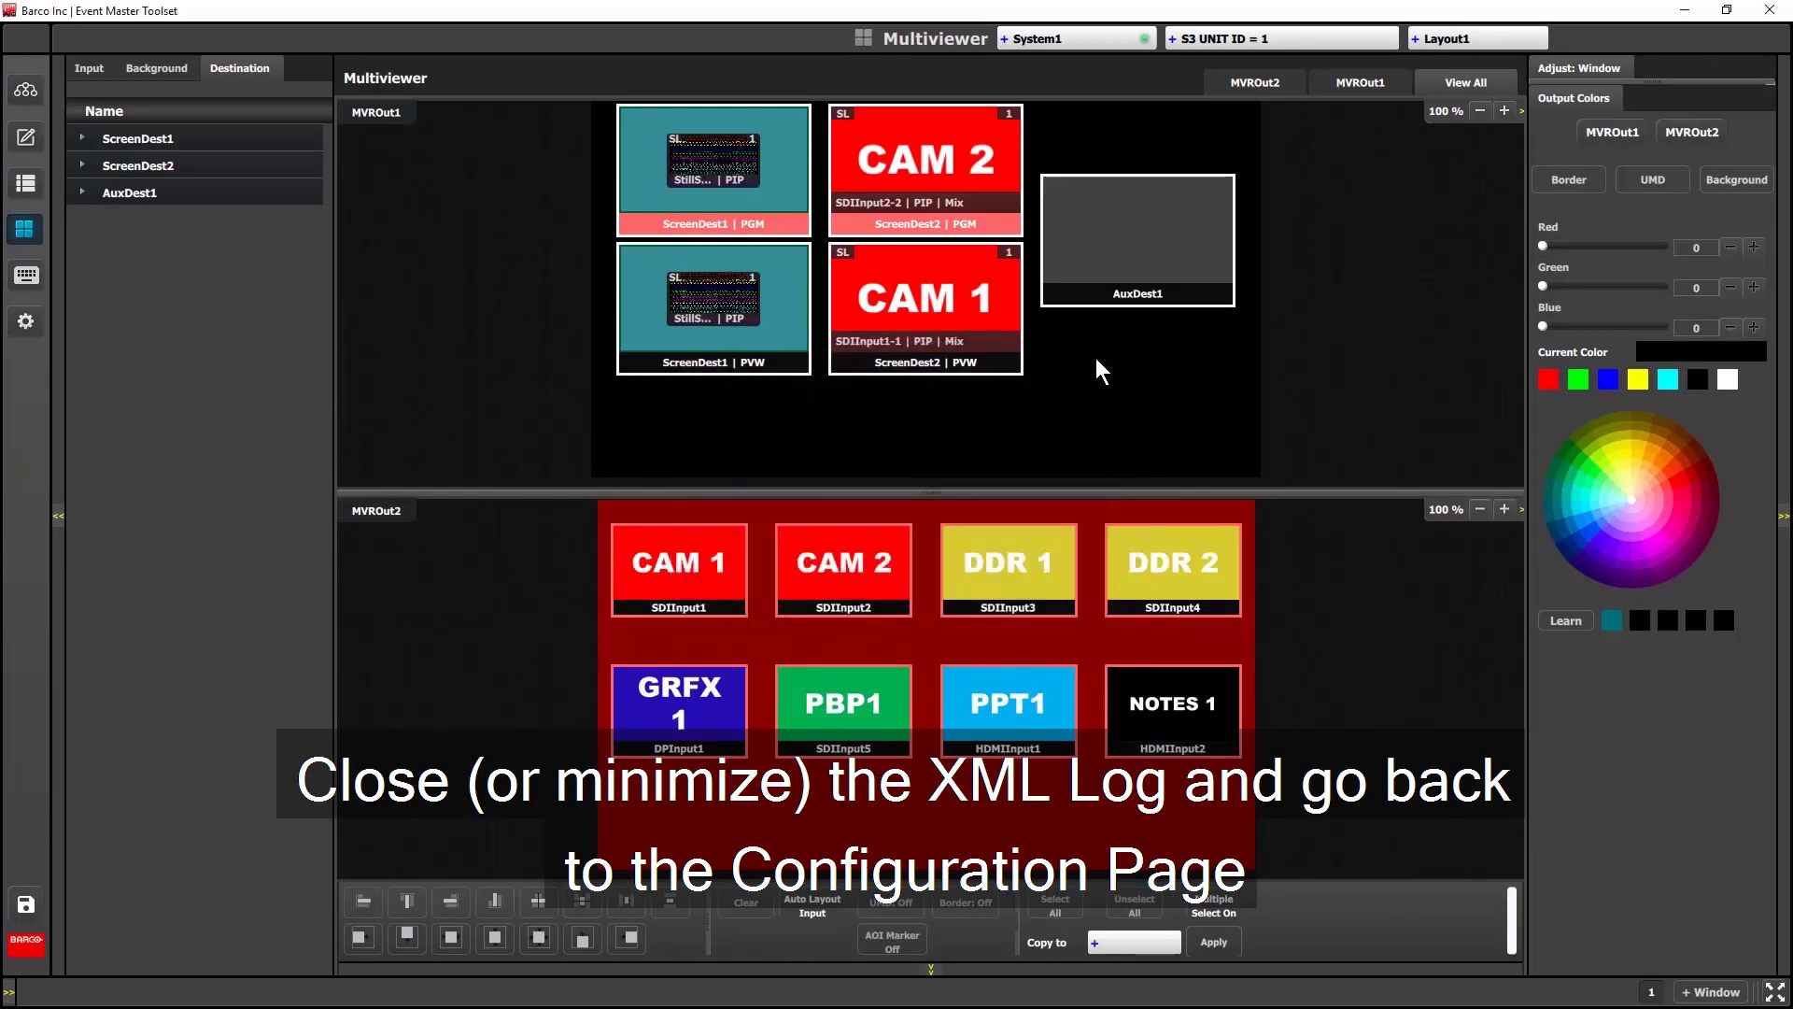
# Add a new command to My S3 named MVR L1.
pyautogui.click(28, 90)
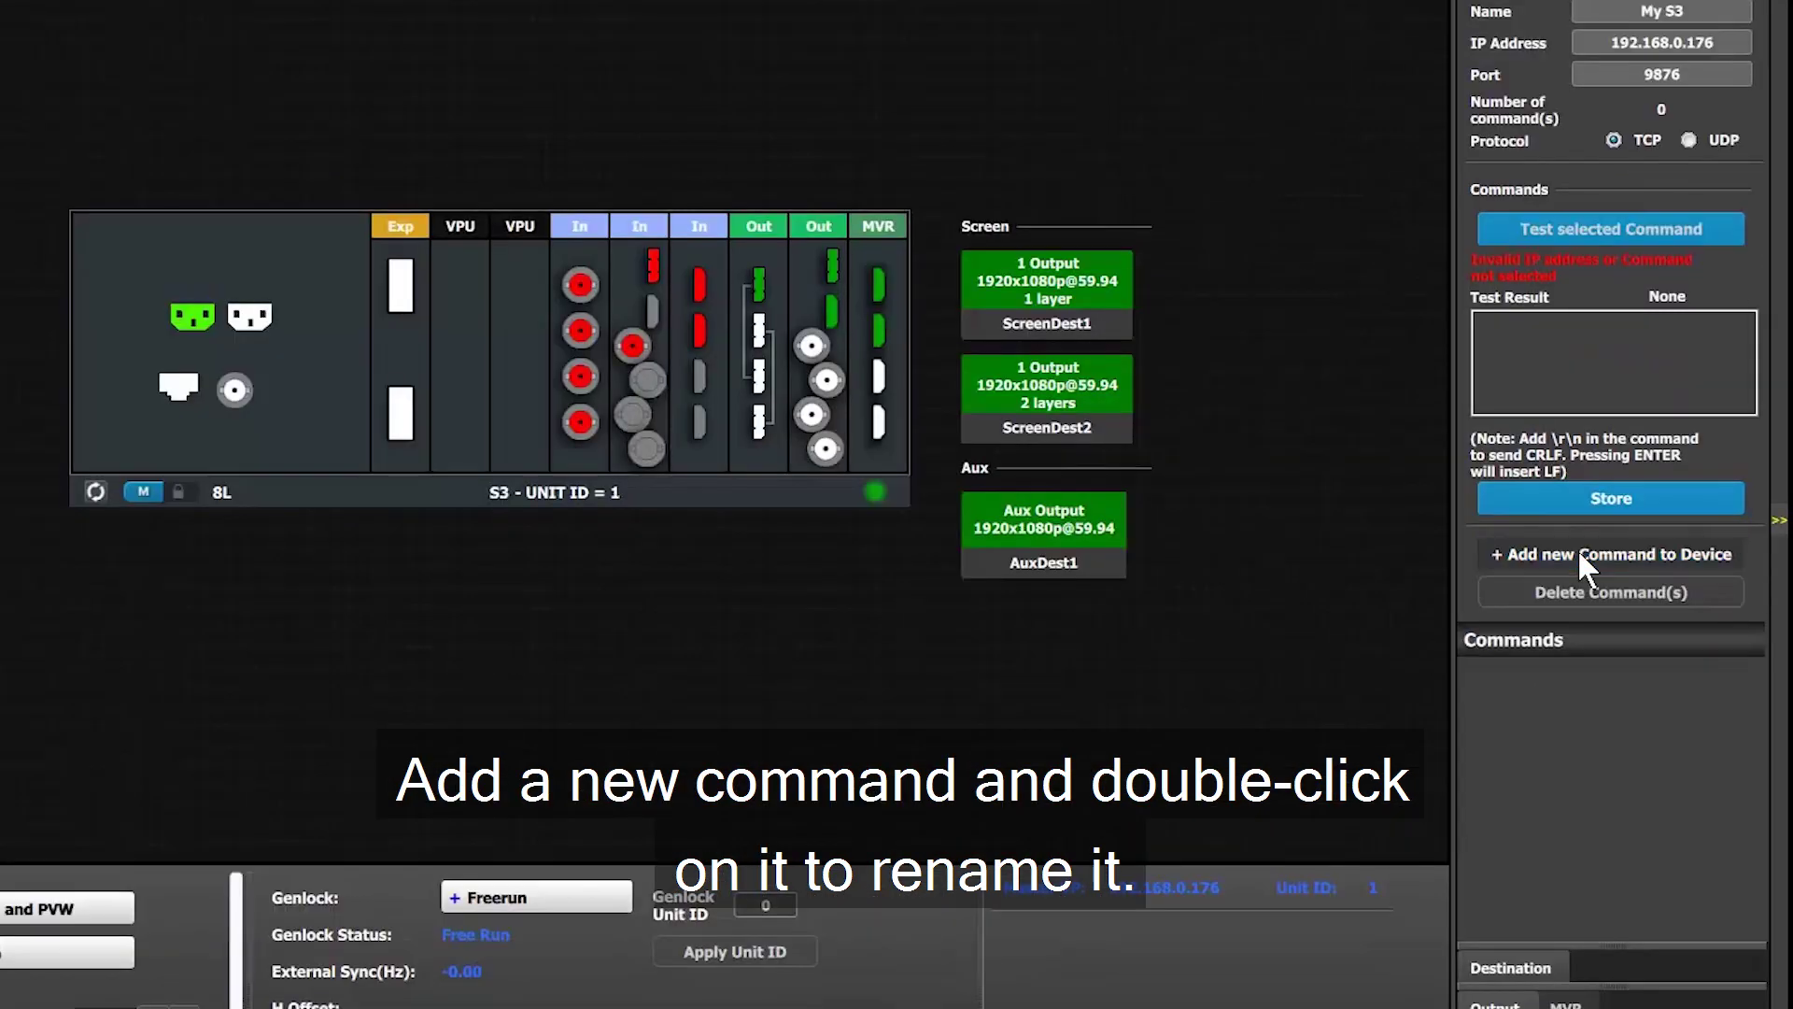
pyautogui.click(1608, 542)
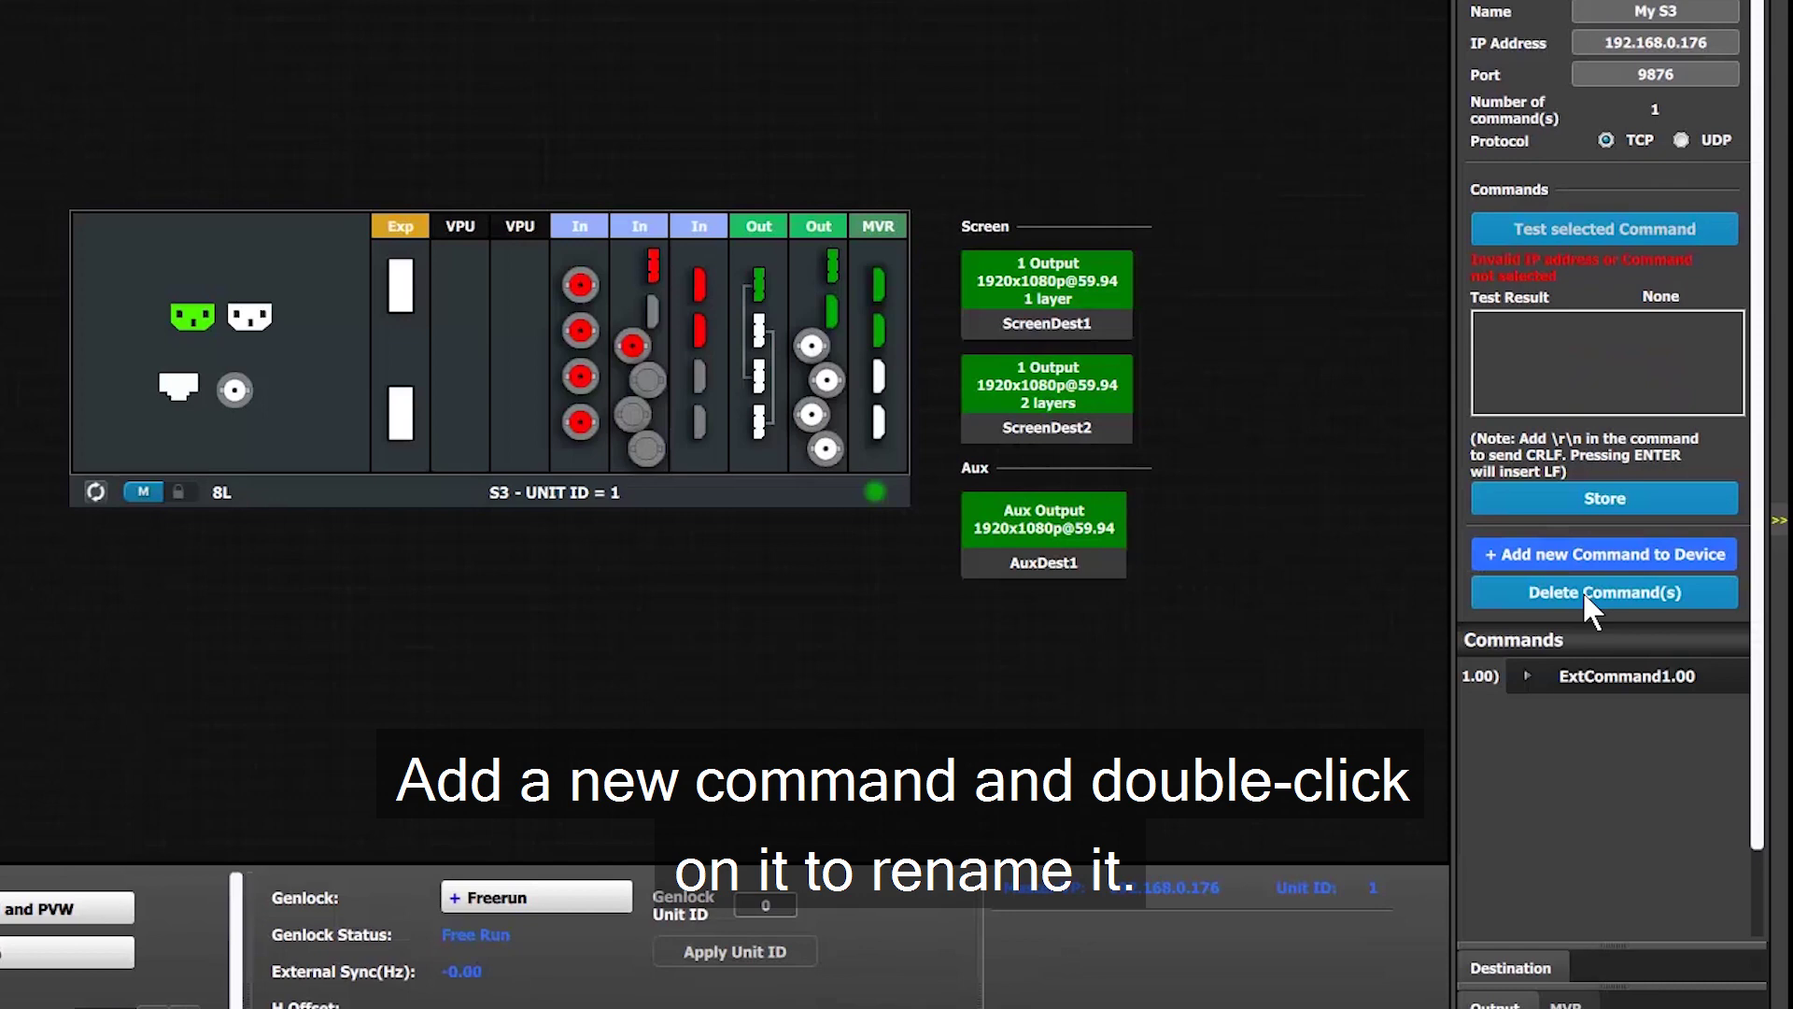
pyautogui.doubleClick(1608, 677)
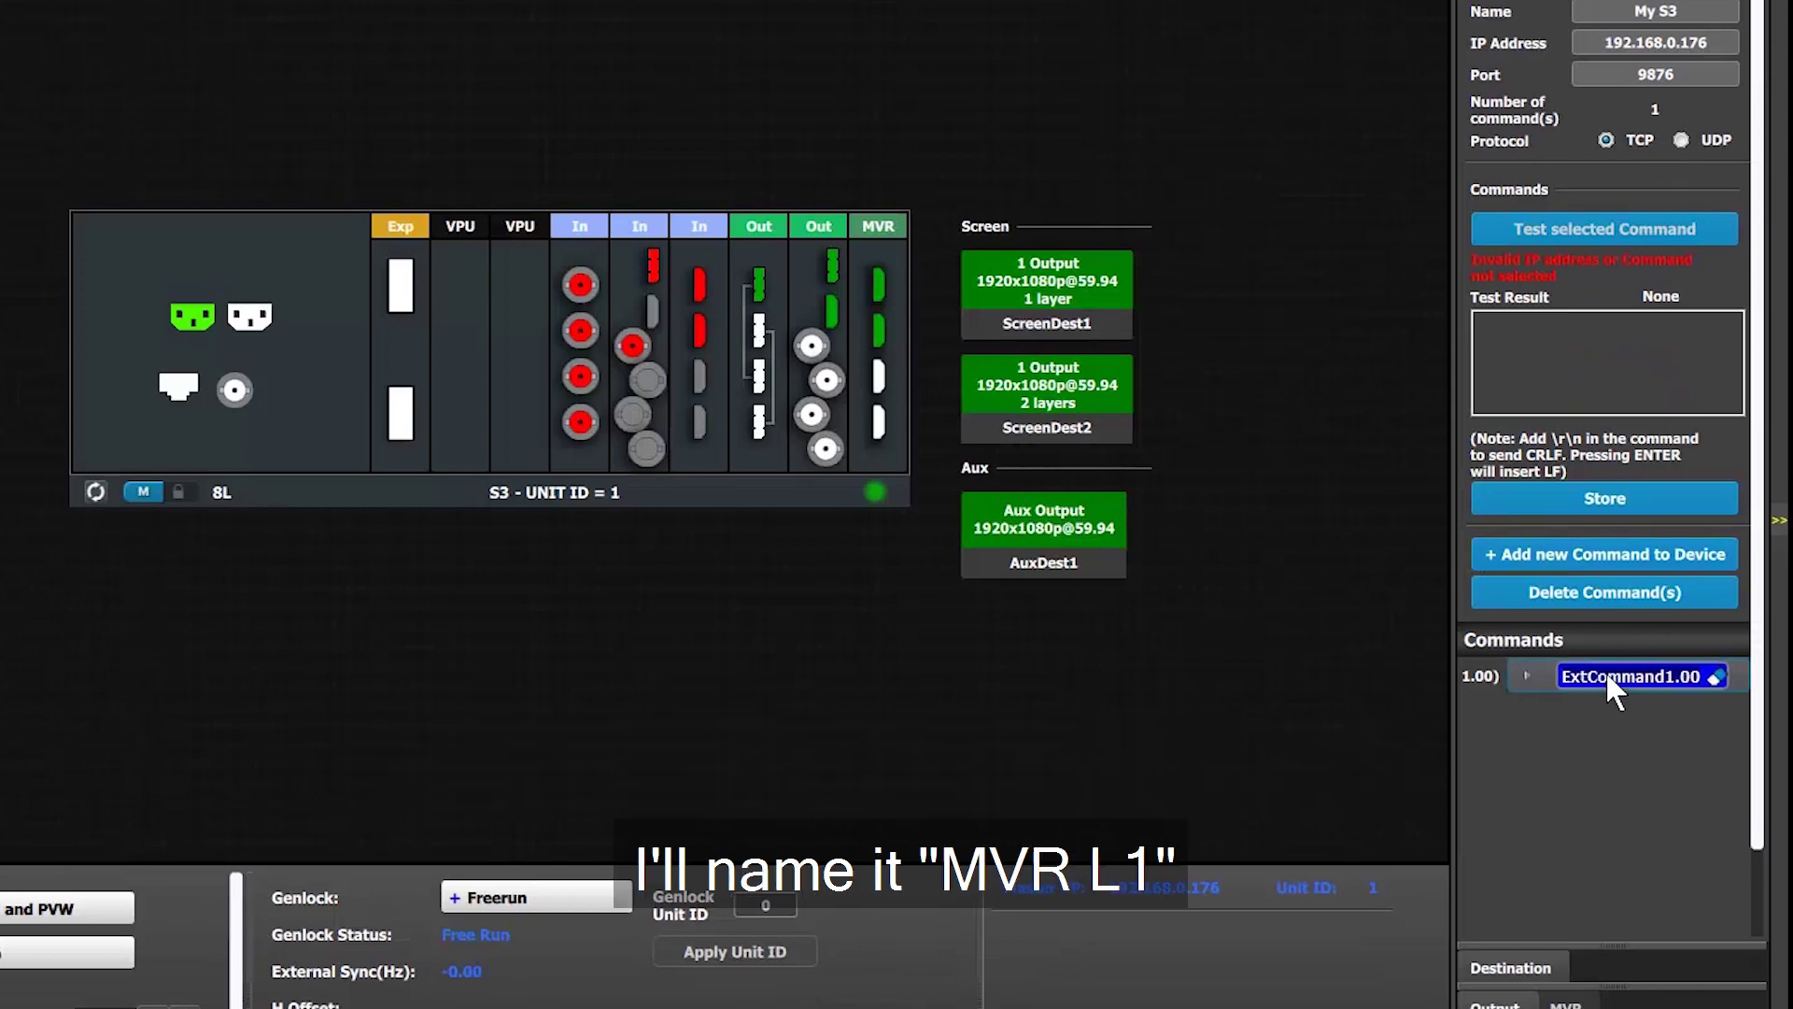
pyautogui.write('MVR ')
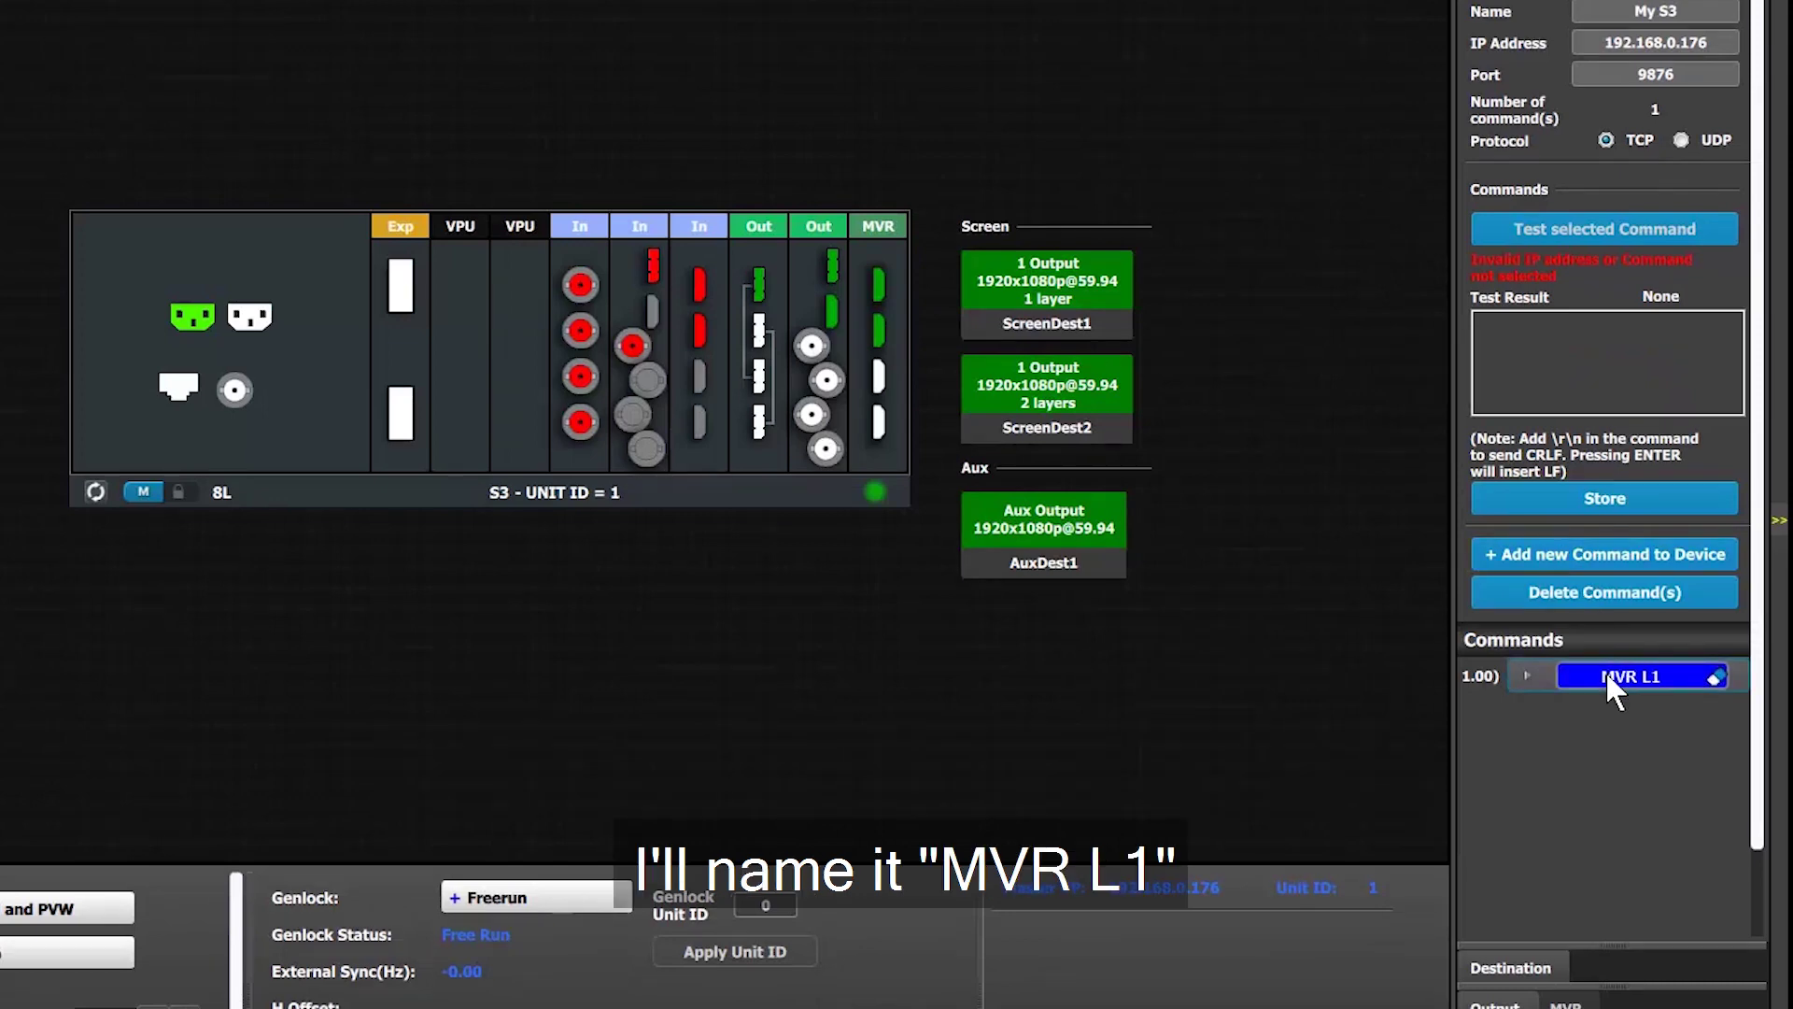
pyautogui.write('L1')
pyautogui.press('Return')
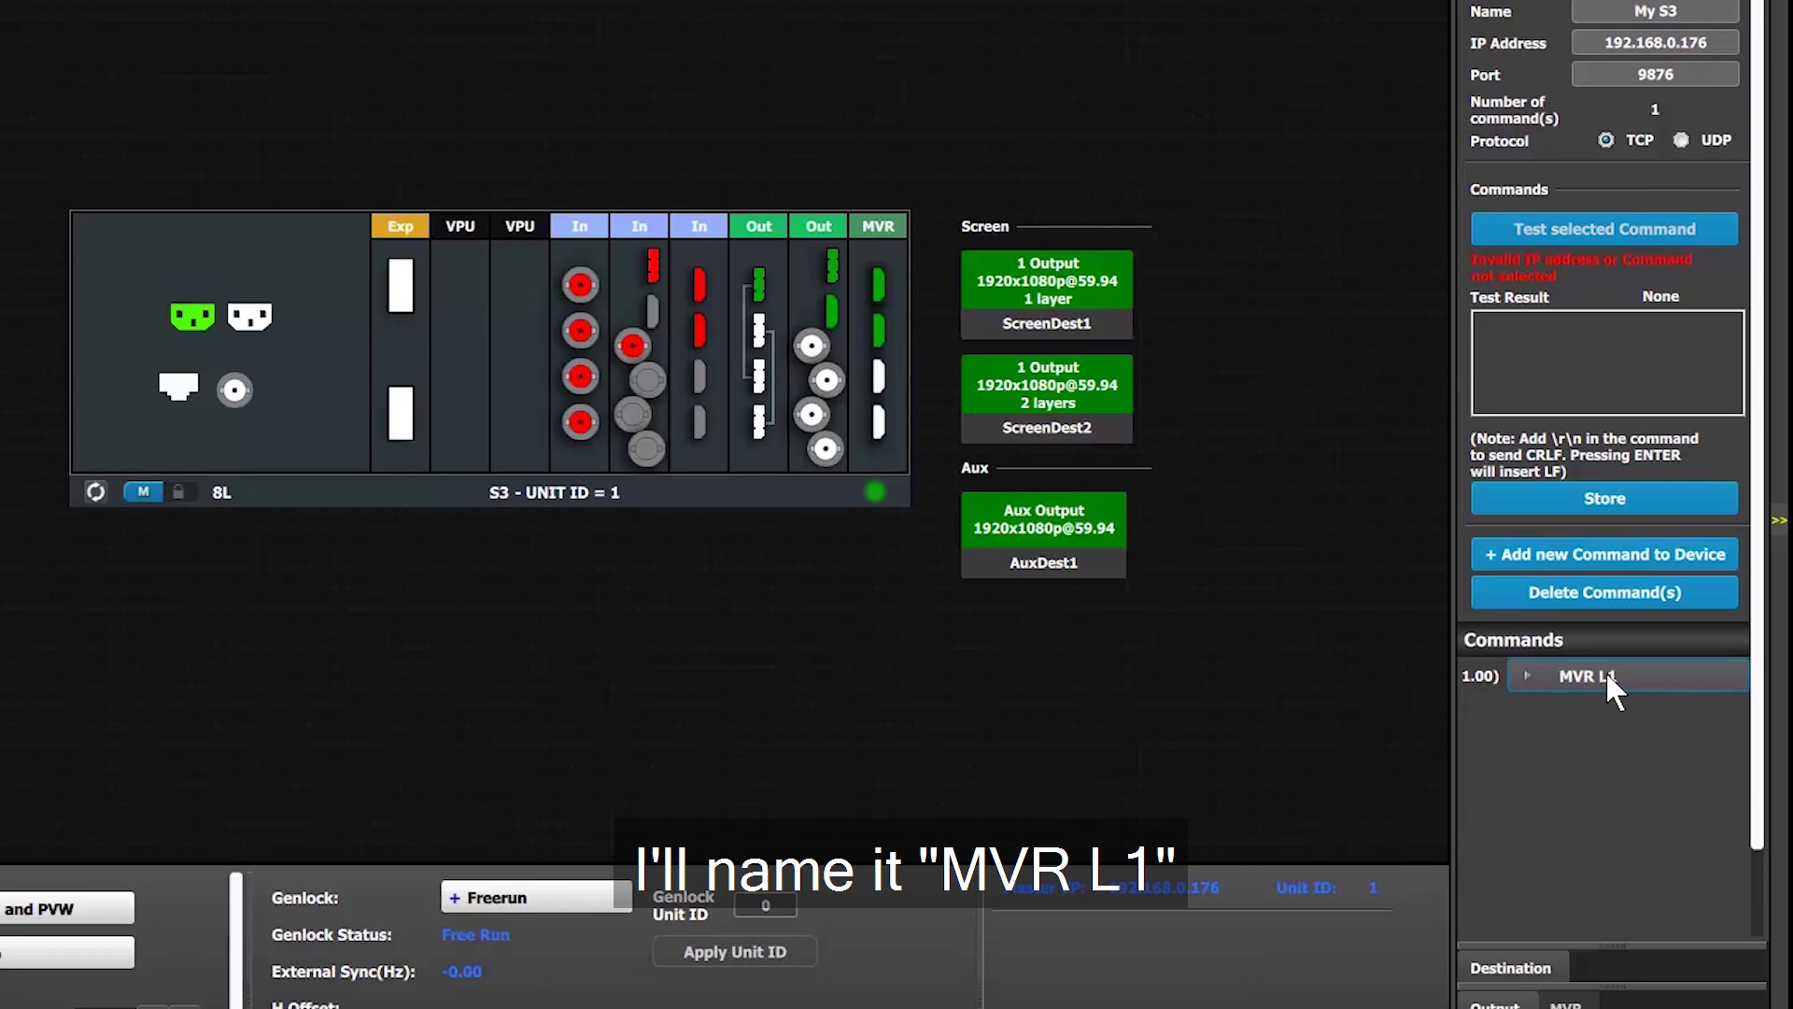
# Paste the copied Layout1 XML as the MVR L1 command string and store it.
pyautogui.rightClick(1515, 346)
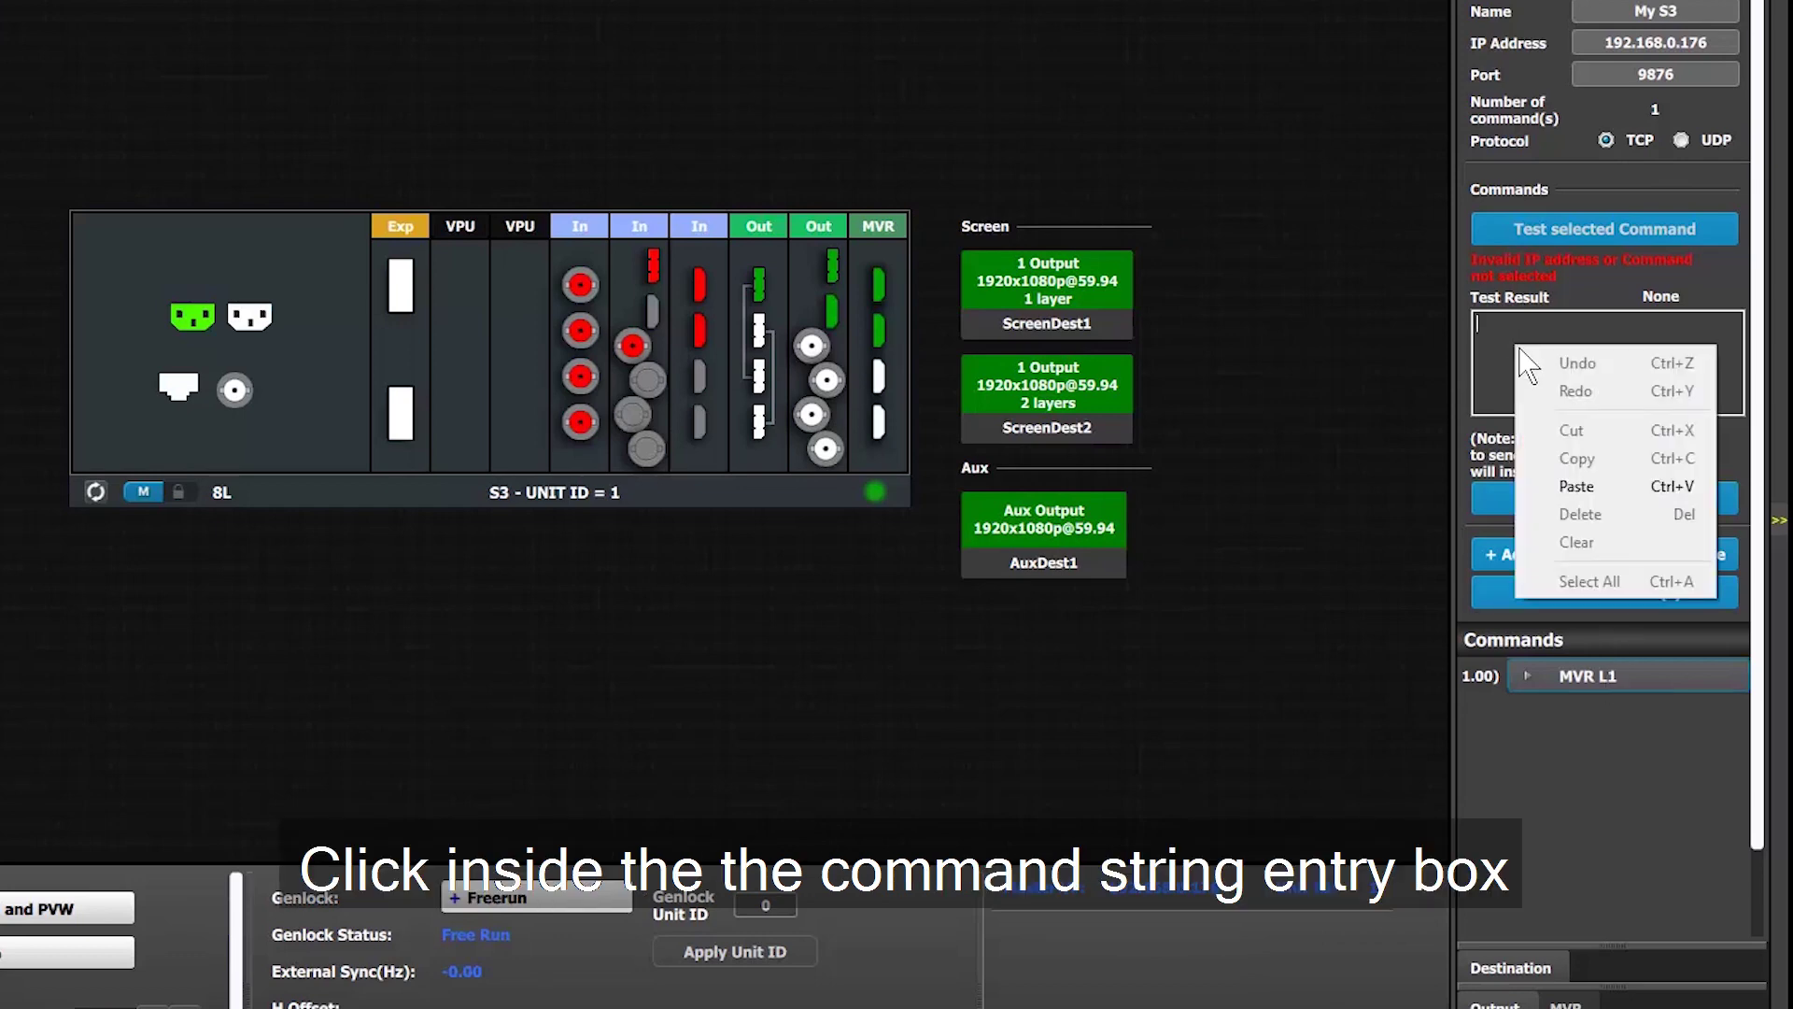
pyautogui.click(1542, 487)
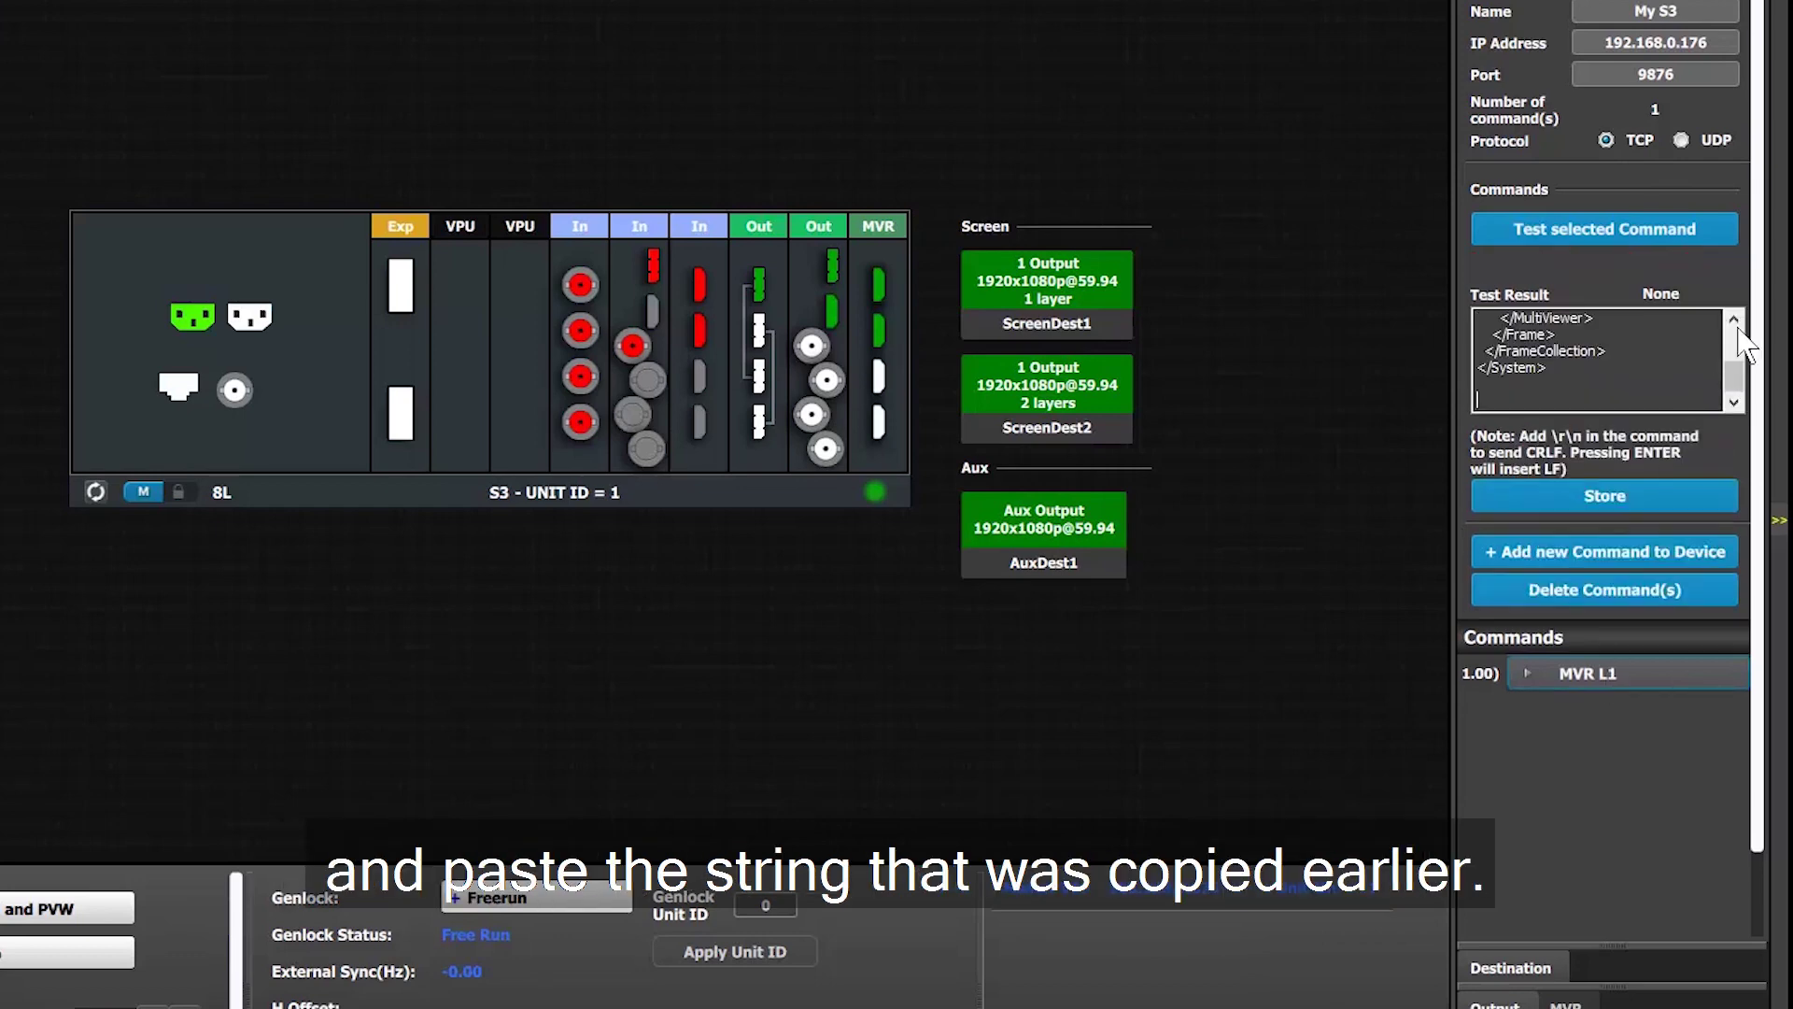
pyautogui.scroll(6, 1727, 368)
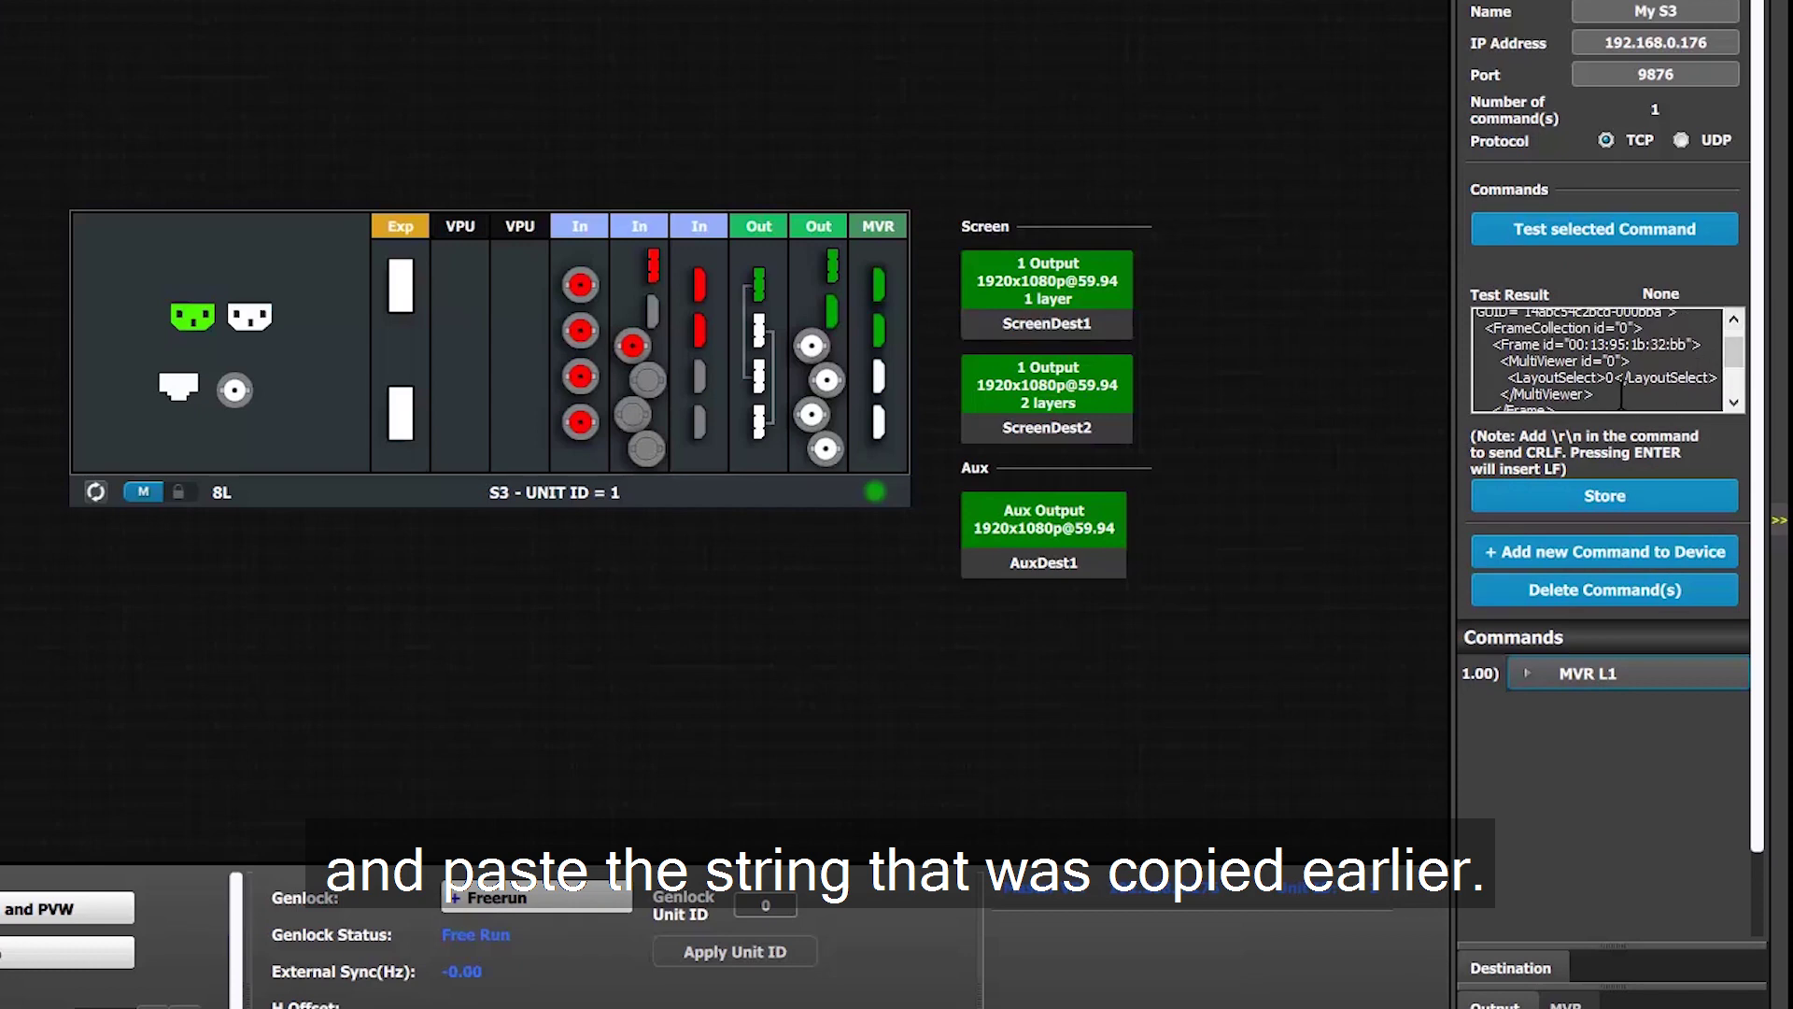
pyautogui.click(1602, 489)
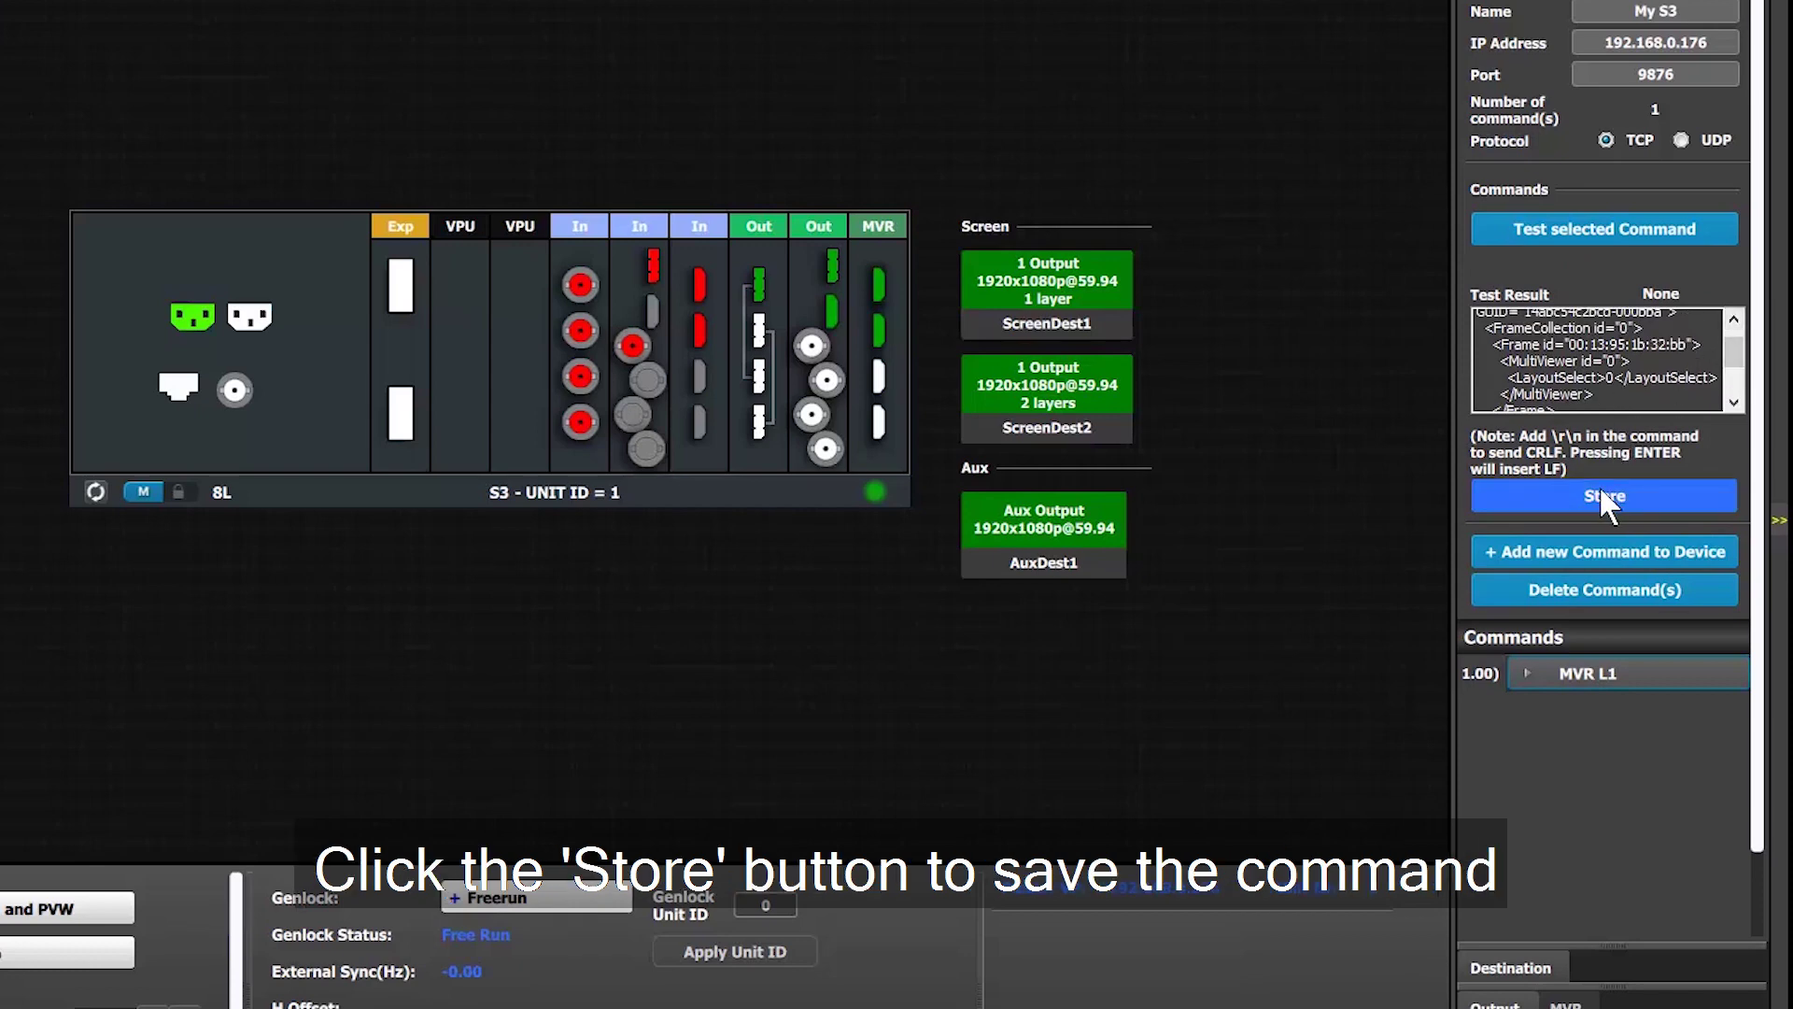
# Add a second My S3 command named MVR L2.
pyautogui.click(1586, 551)
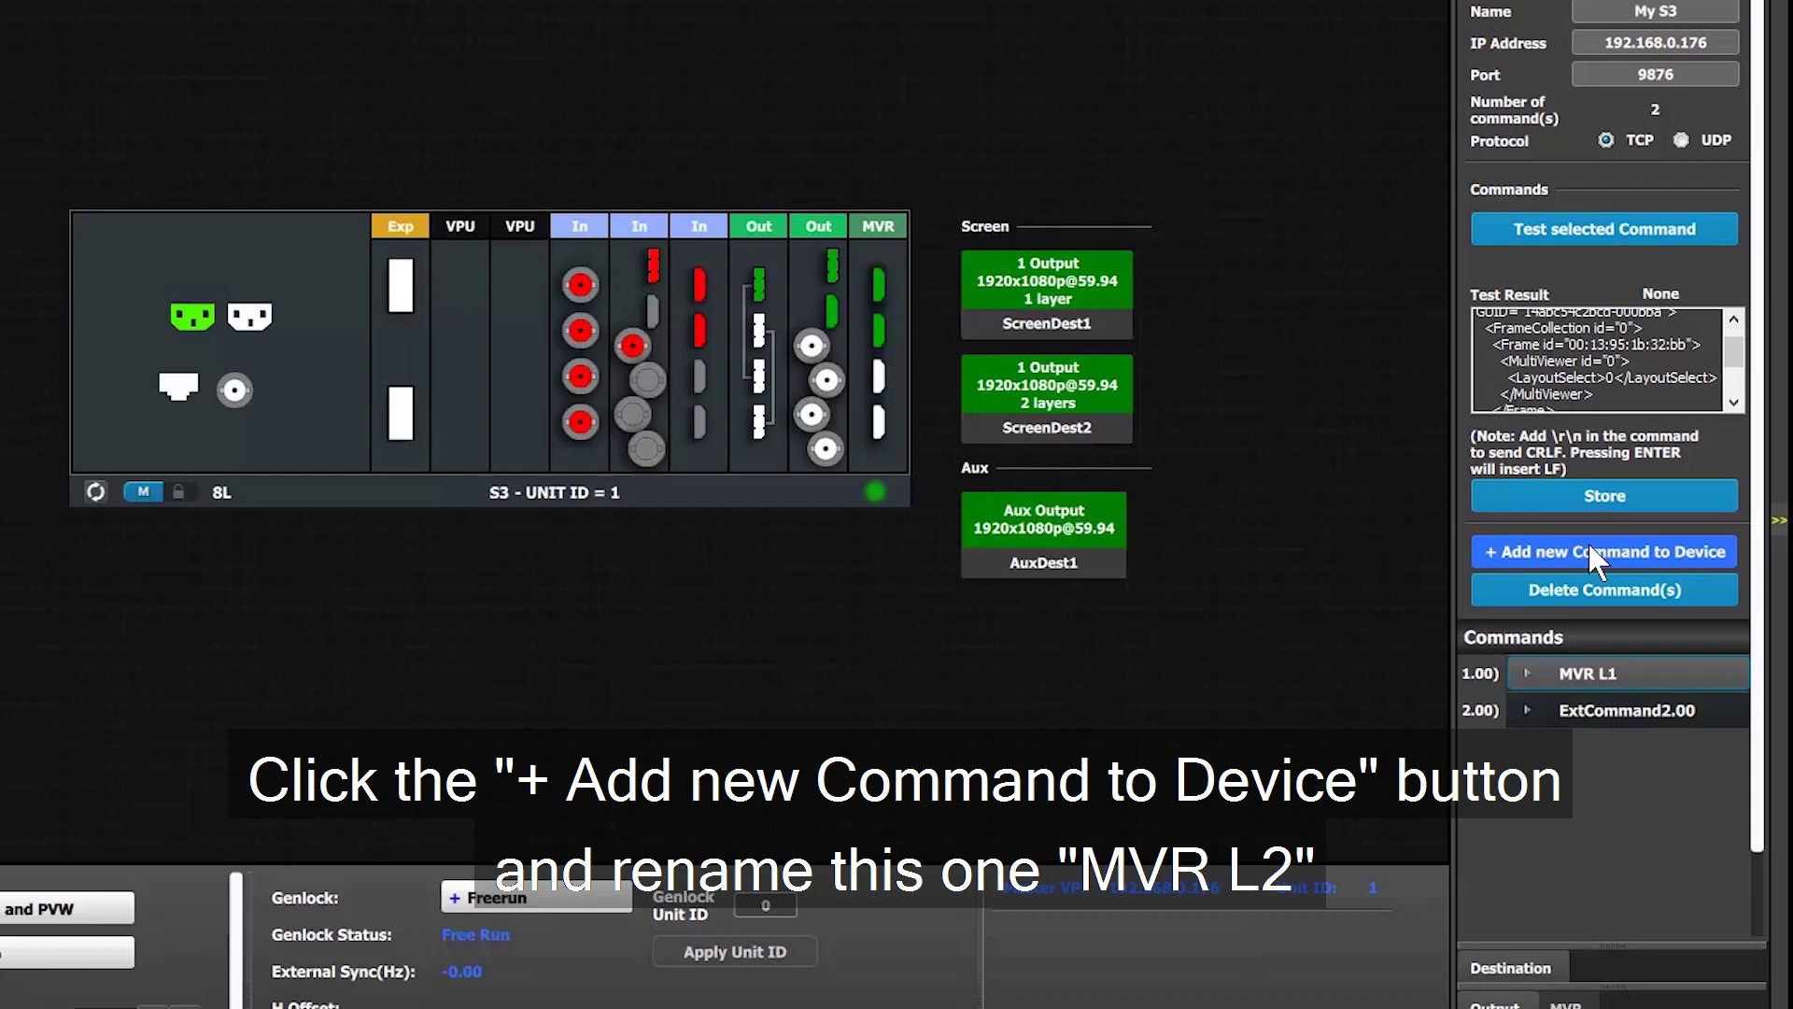
pyautogui.click(1608, 712)
pyautogui.click(1610, 712)
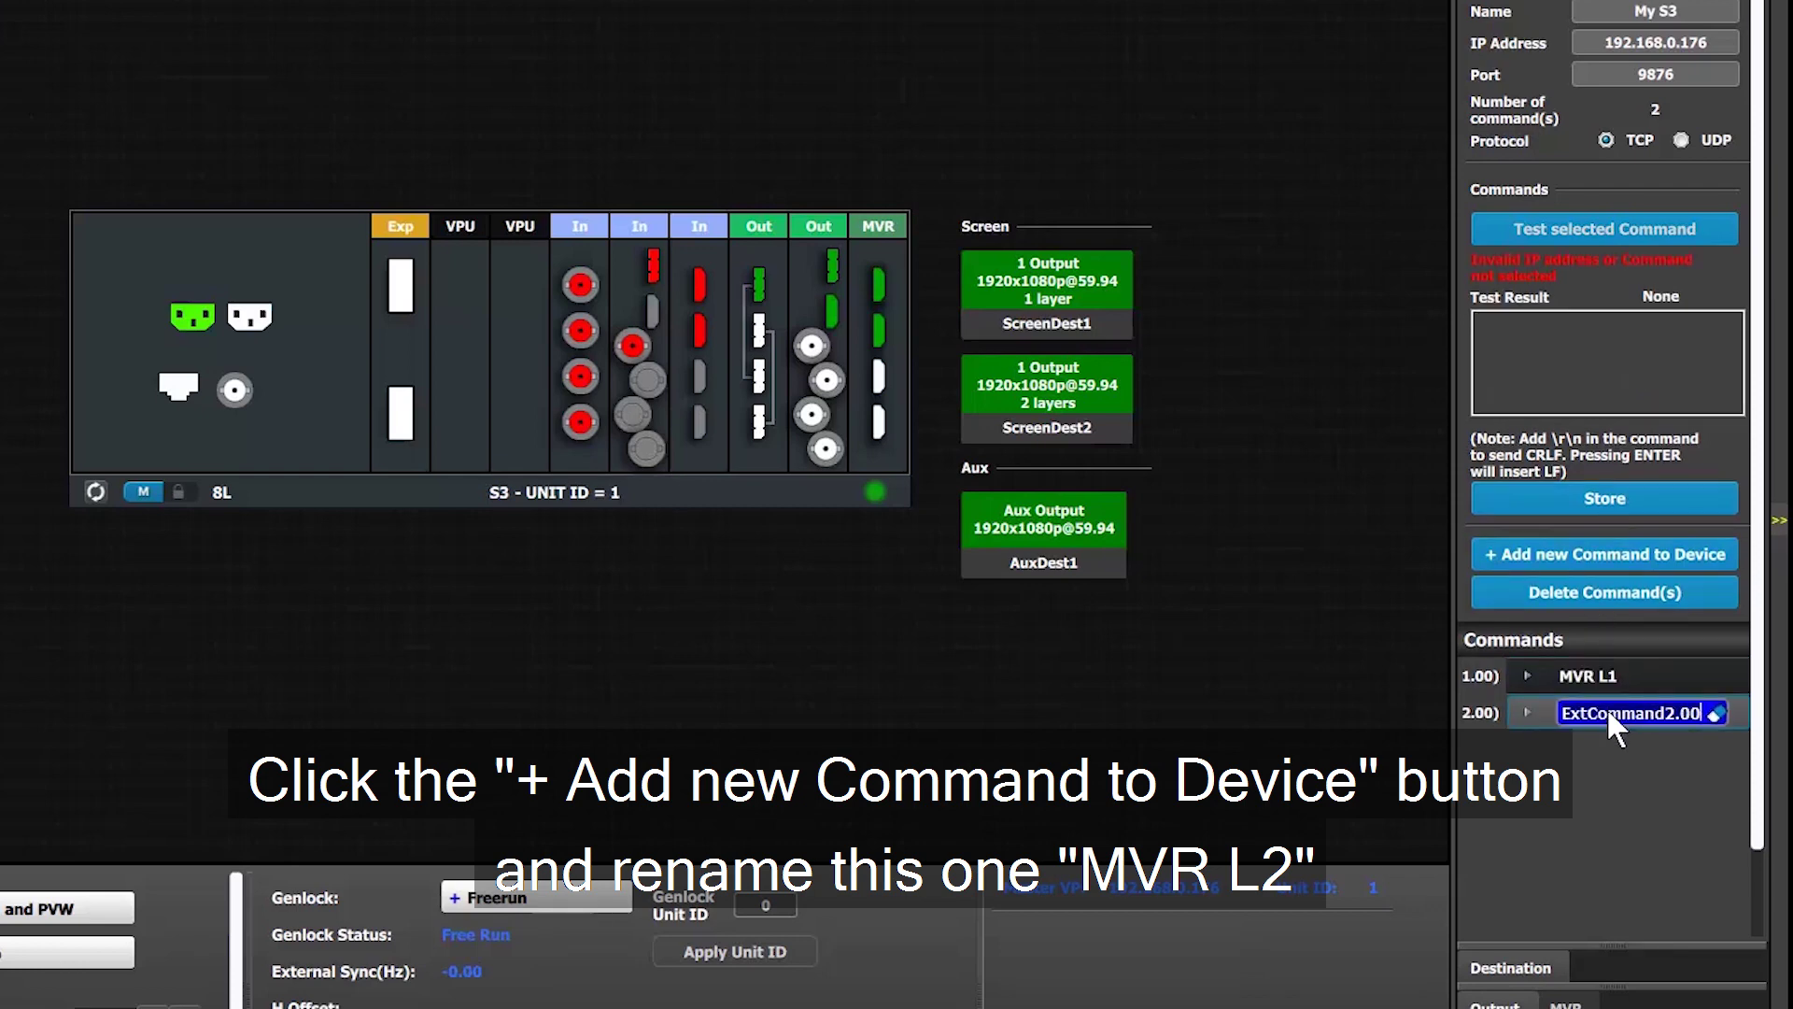
pyautogui.write('MVR L2')
pyautogui.press('Return')
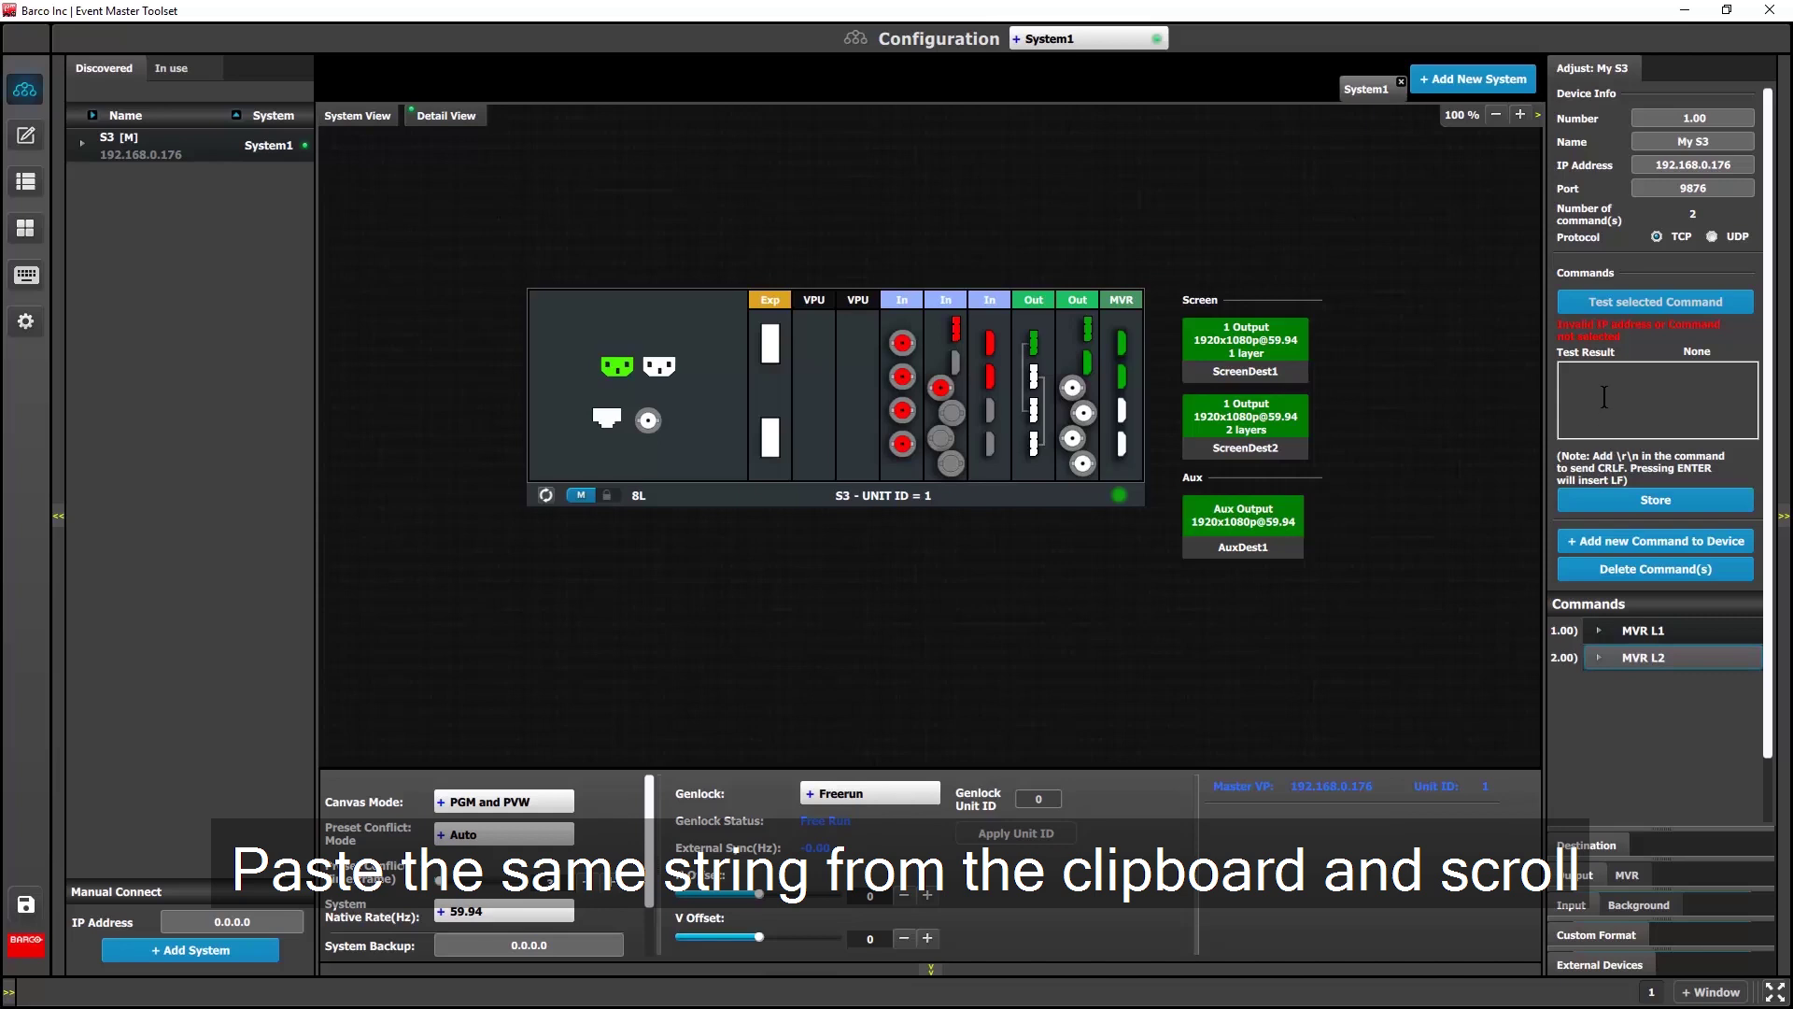
# Paste the XML into MVR L2, change LayoutSelect from 0 to 1, and store it.
pyautogui.rightClick(1603, 396)
pyautogui.click(1644, 500)
pyautogui.moveTo(1728, 439); pyautogui.dragTo(1726, 411)
pyautogui.click(1584, 431)
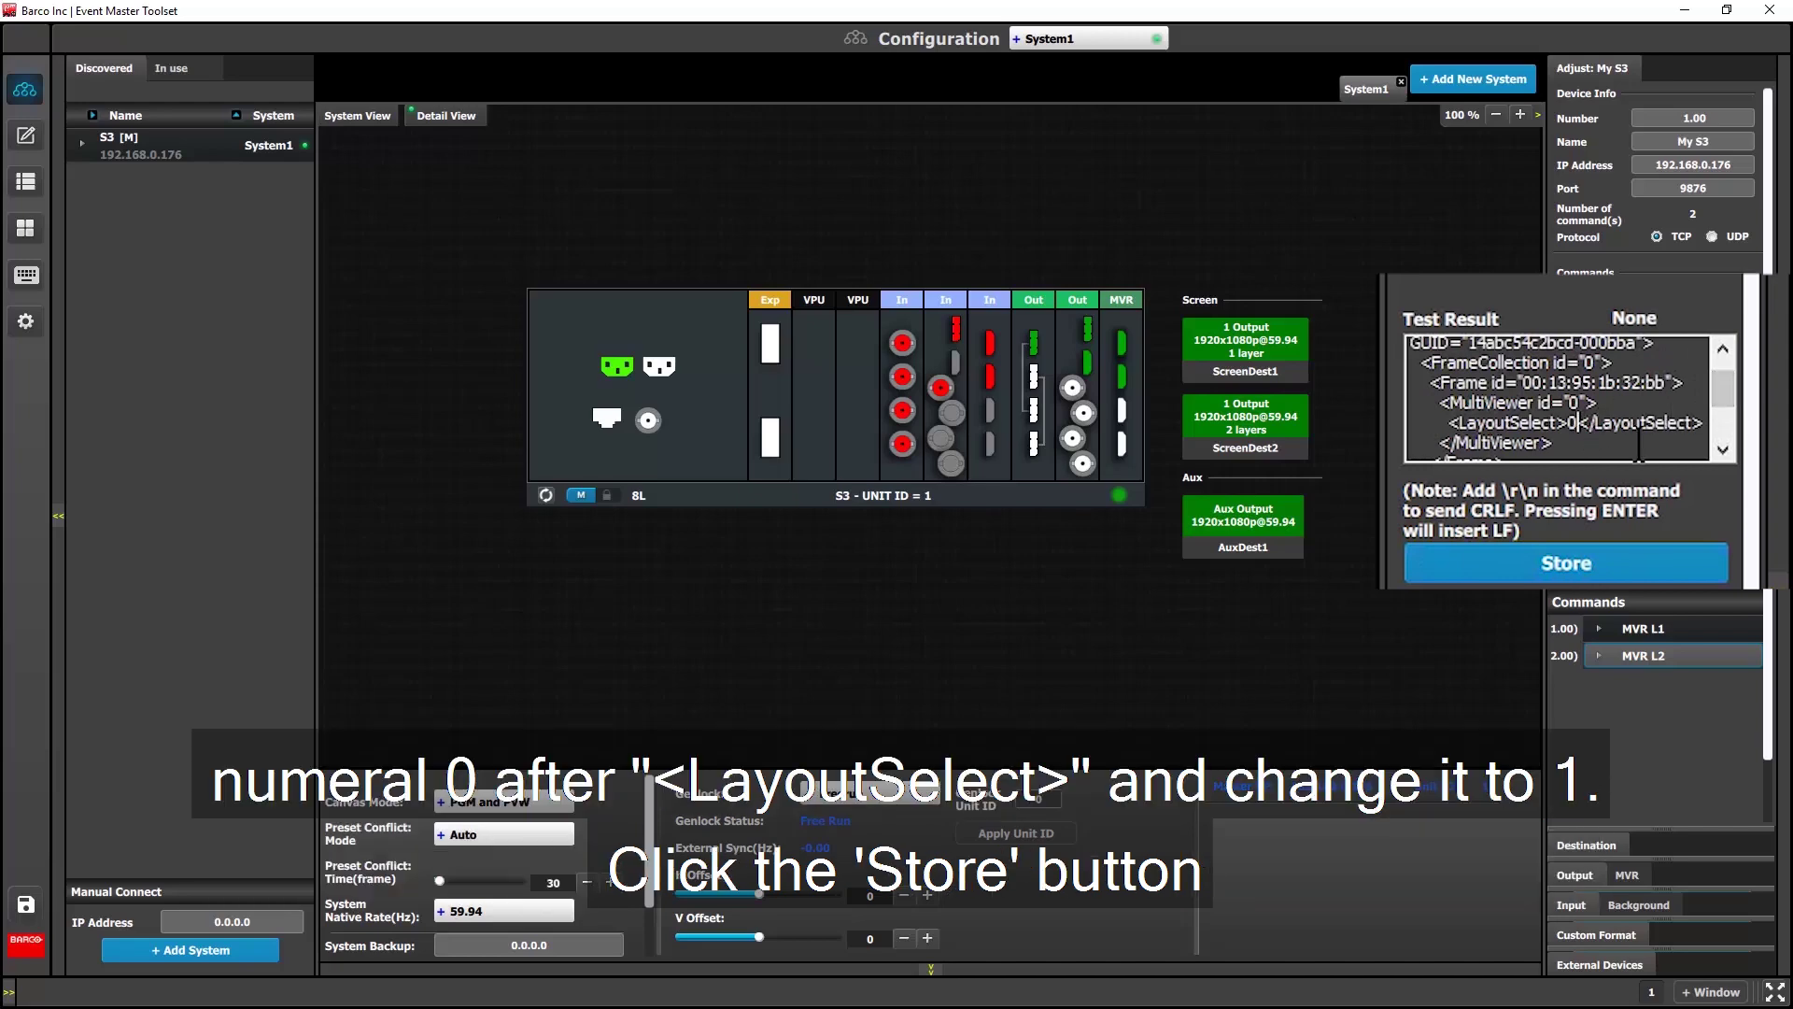
pyautogui.press('BackSpace')
pyautogui.write('1')
pyautogui.click(1679, 493)
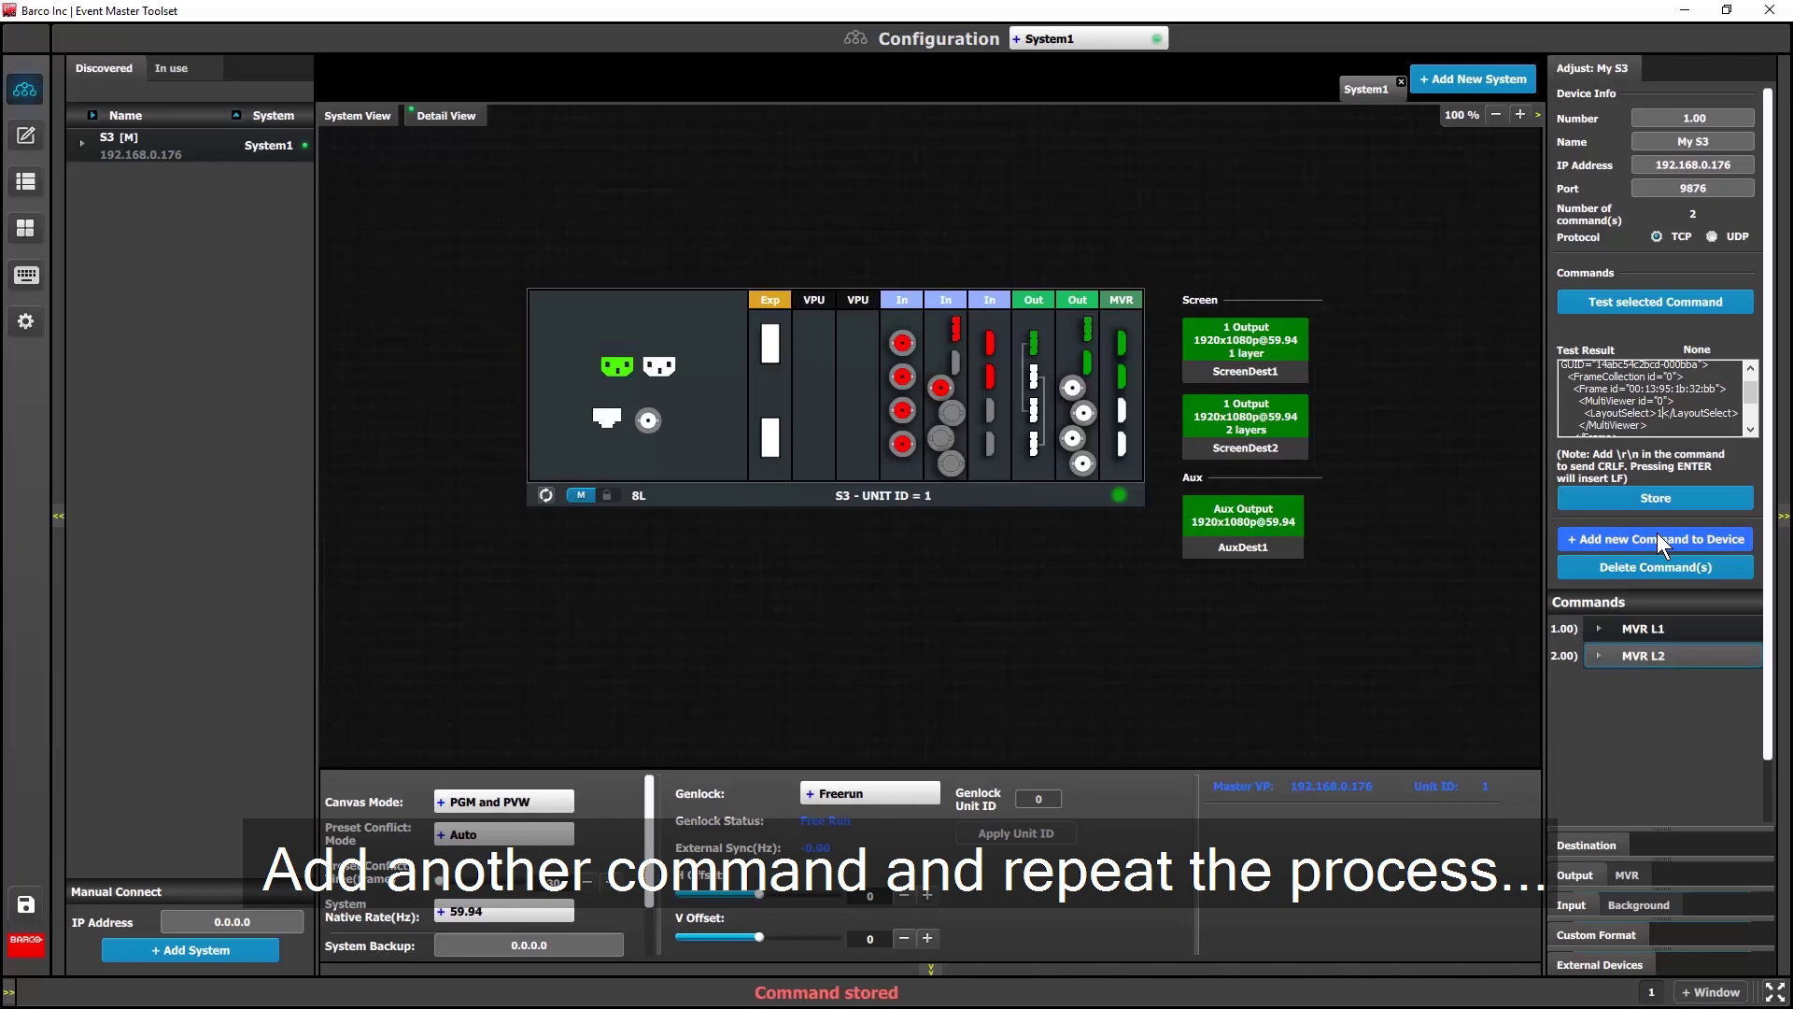
# Add a third My S3 command named MVR L3.
pyautogui.click(1658, 533)
pyautogui.click(1654, 683)
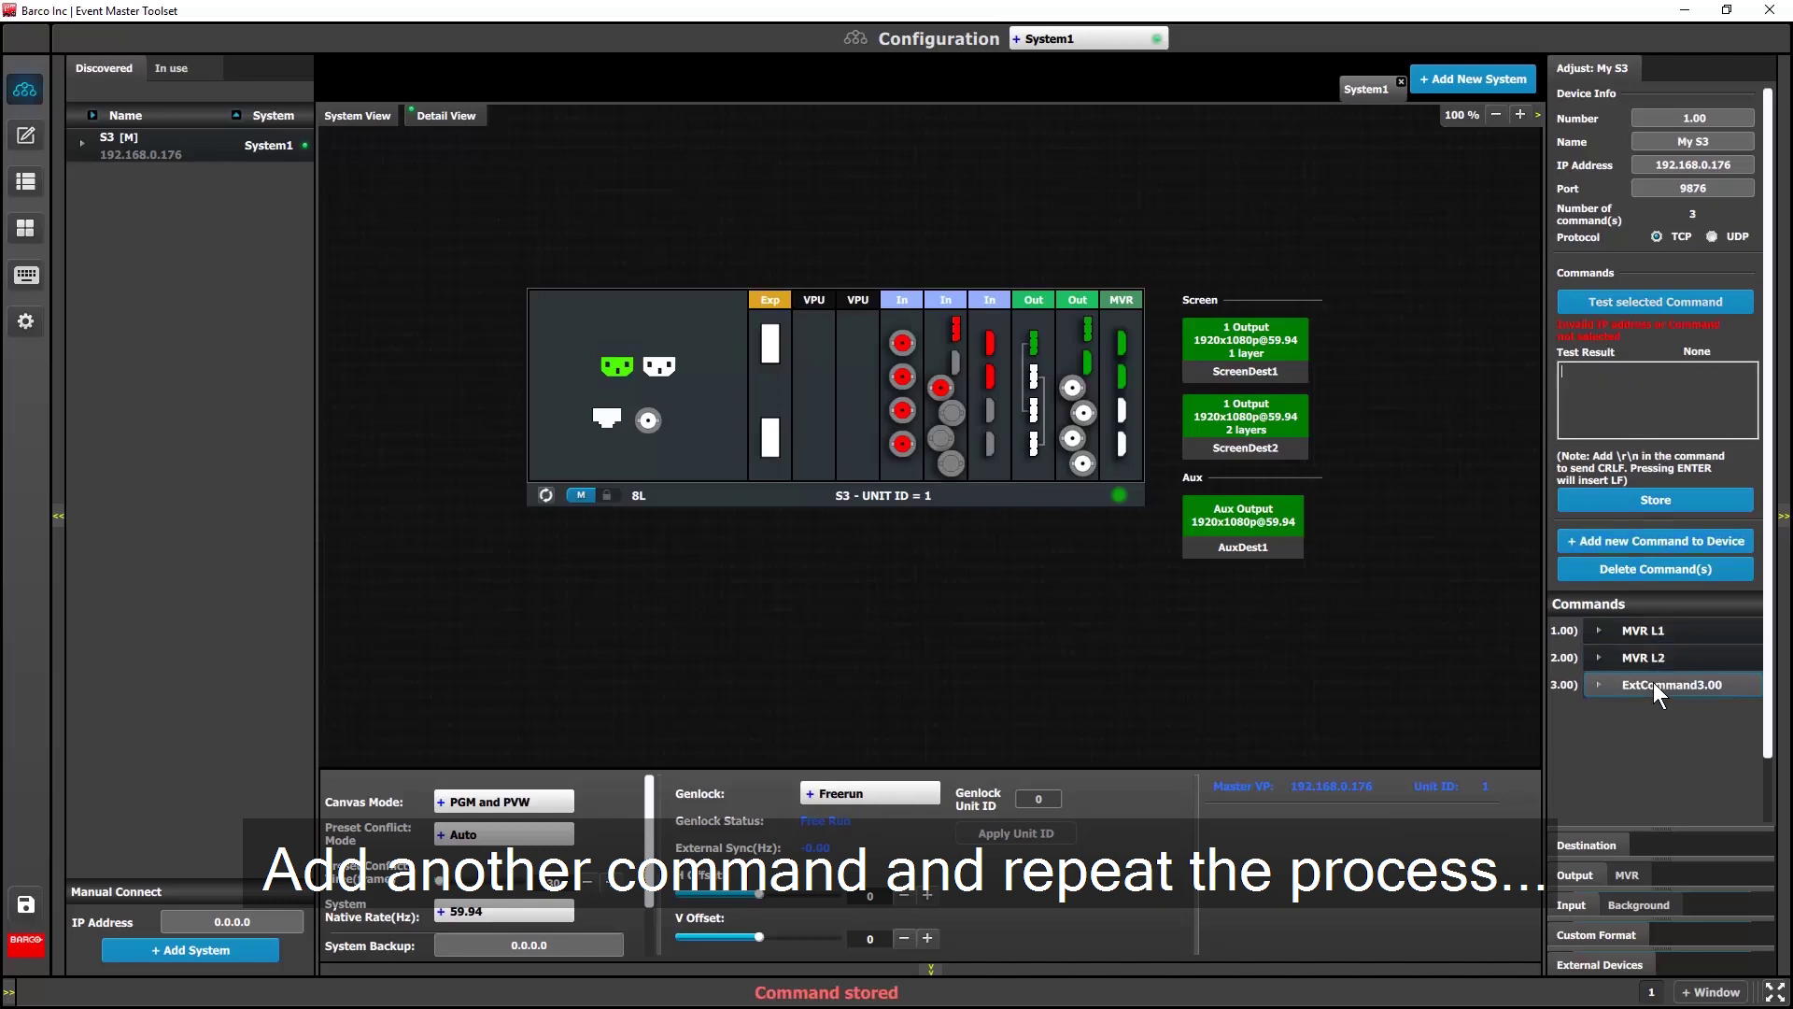
pyautogui.click(1654, 682)
pyautogui.write('MVR')
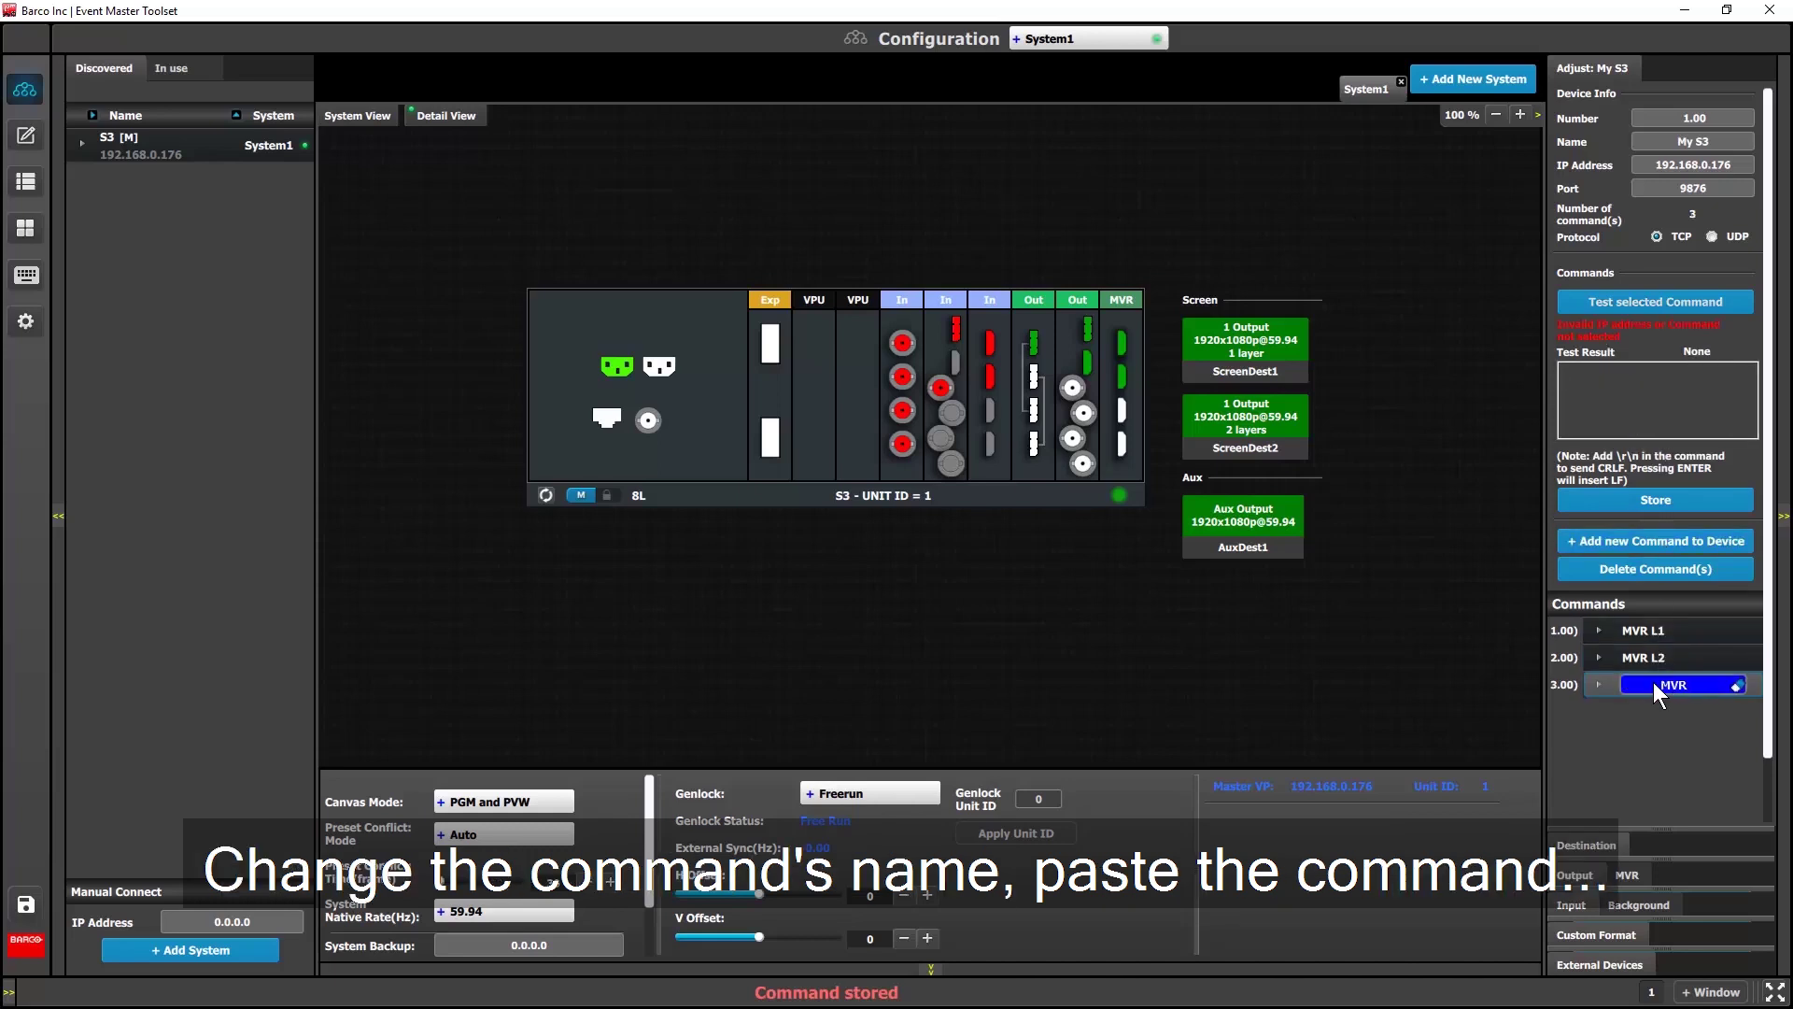
pyautogui.write(' L3')
pyautogui.press('Return')
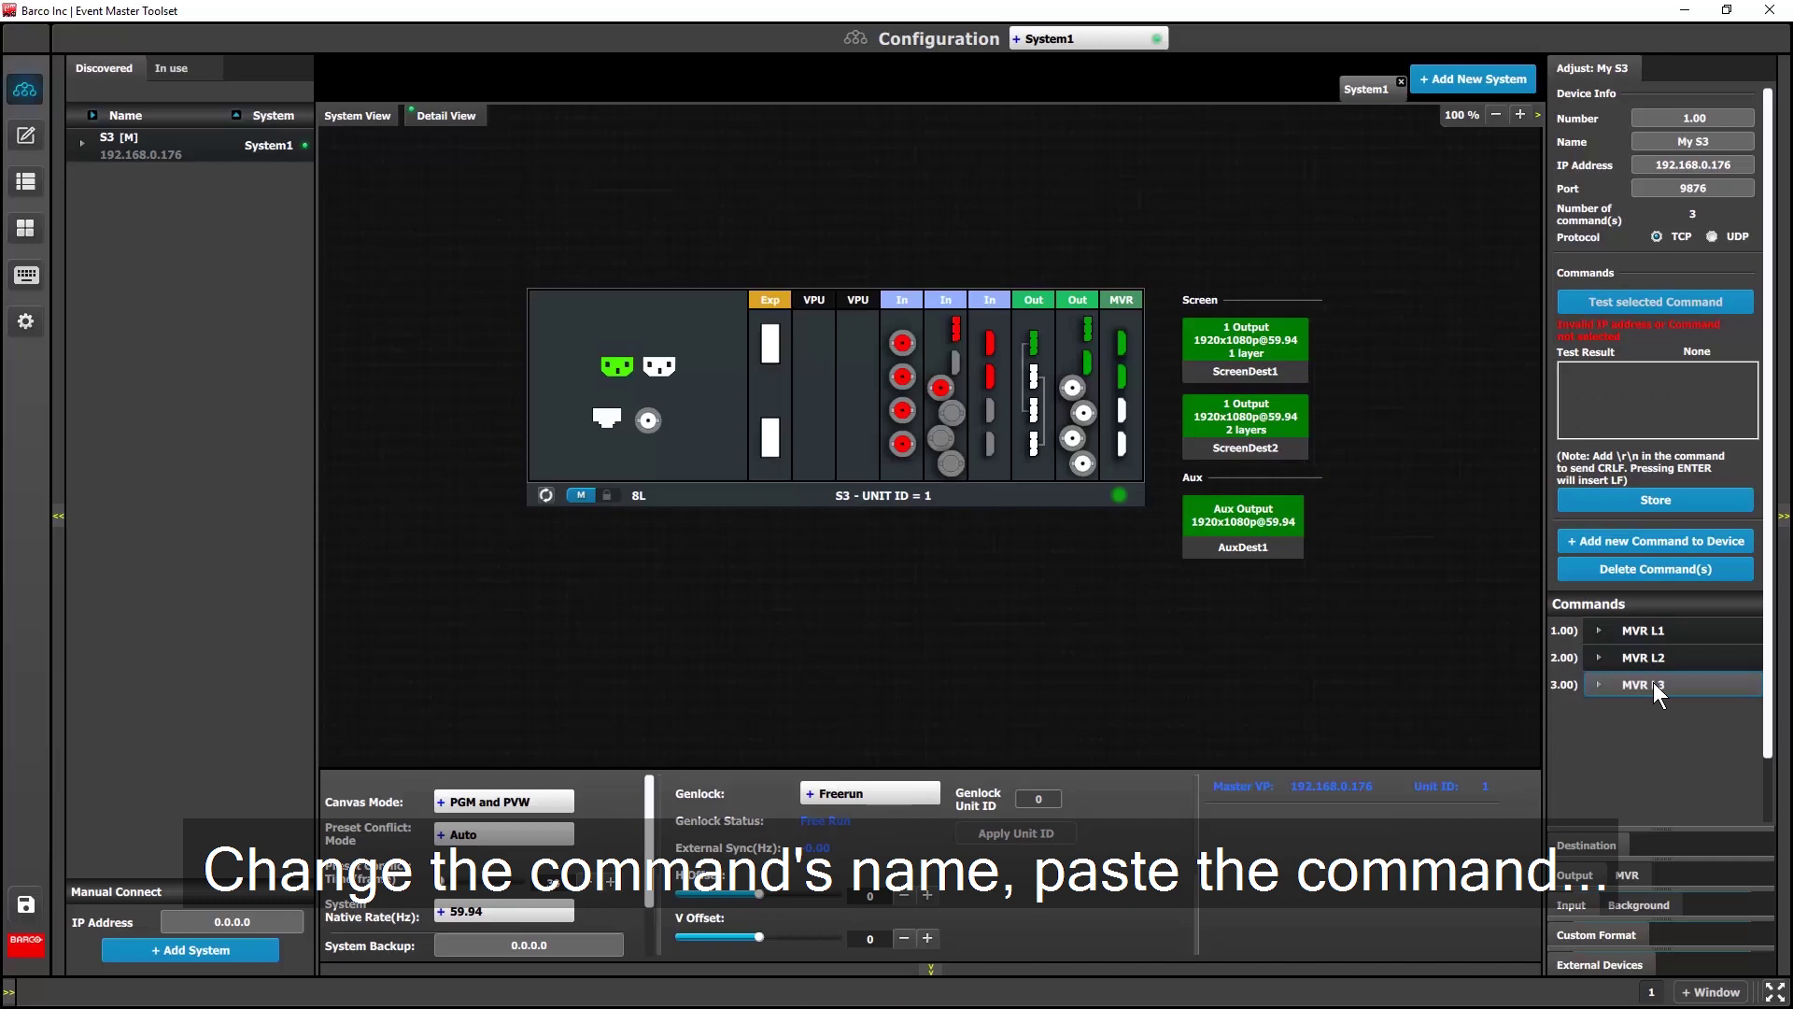
# Paste the XML into MVR L3 with LayoutSelect value 2 and store it.
pyautogui.rightClick(1588, 383)
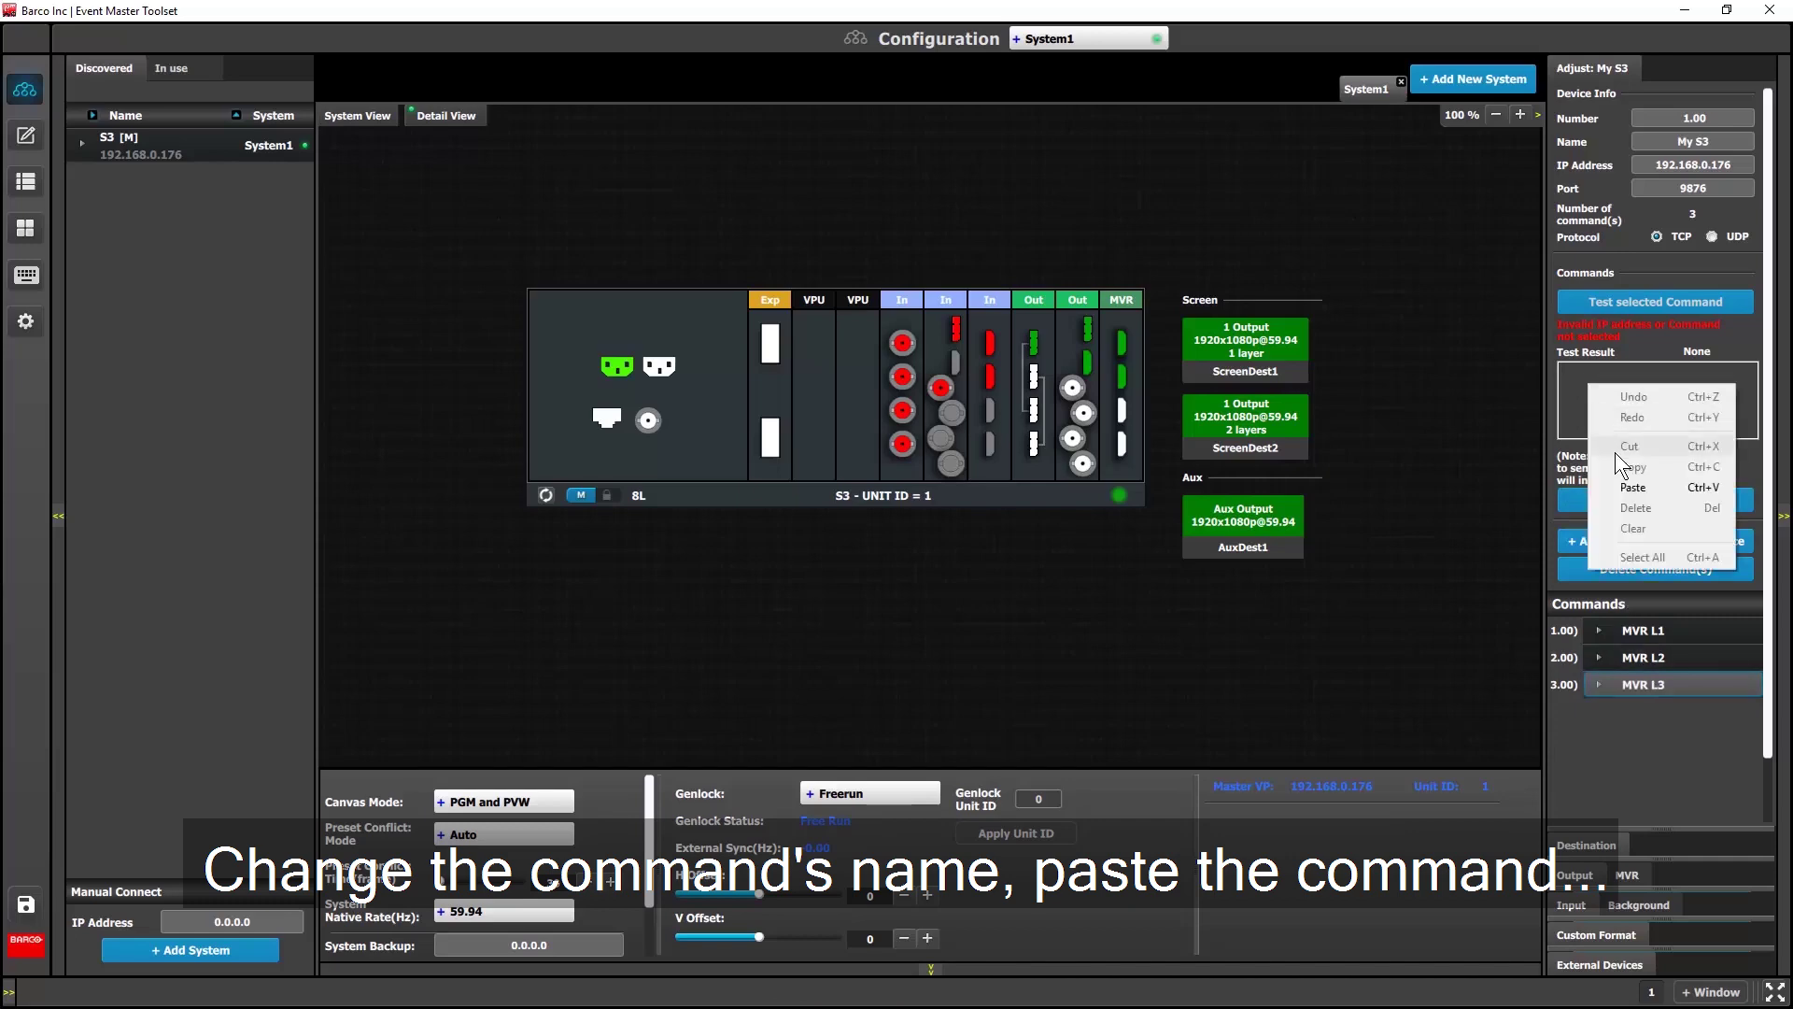
pyautogui.click(1624, 487)
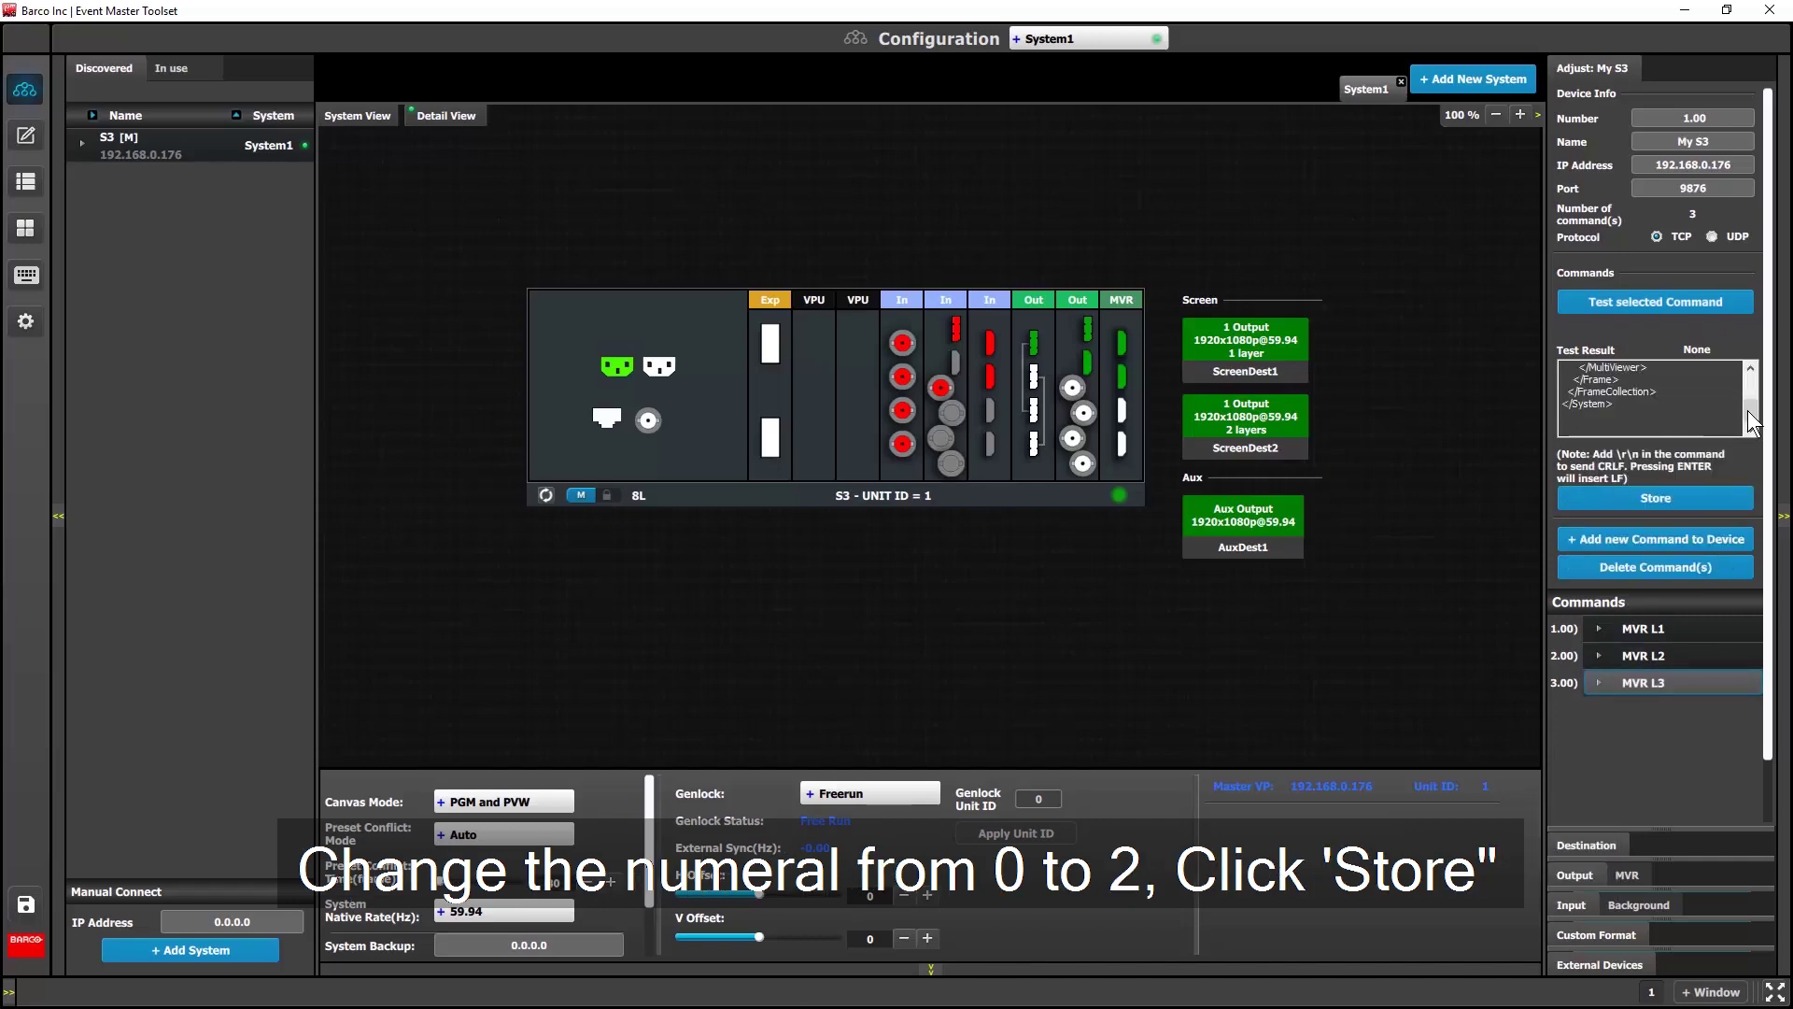
pyautogui.scroll(3, 1748, 411)
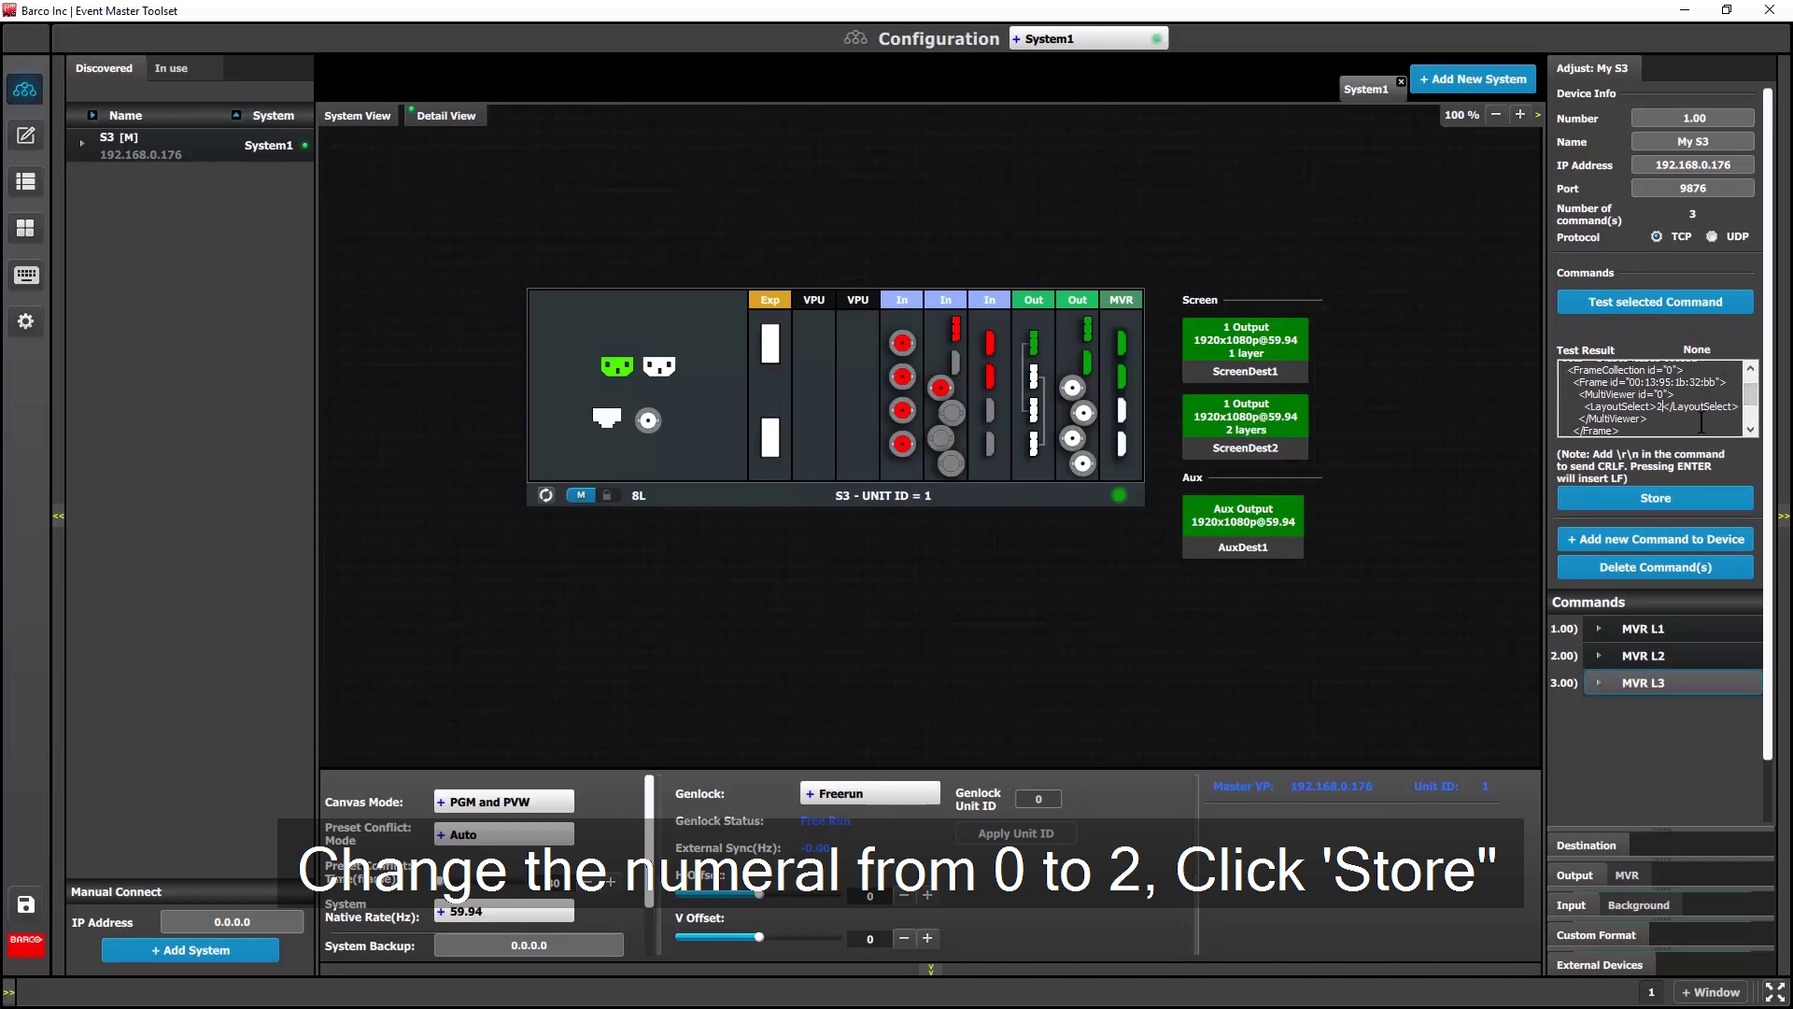
pyautogui.click(1675, 495)
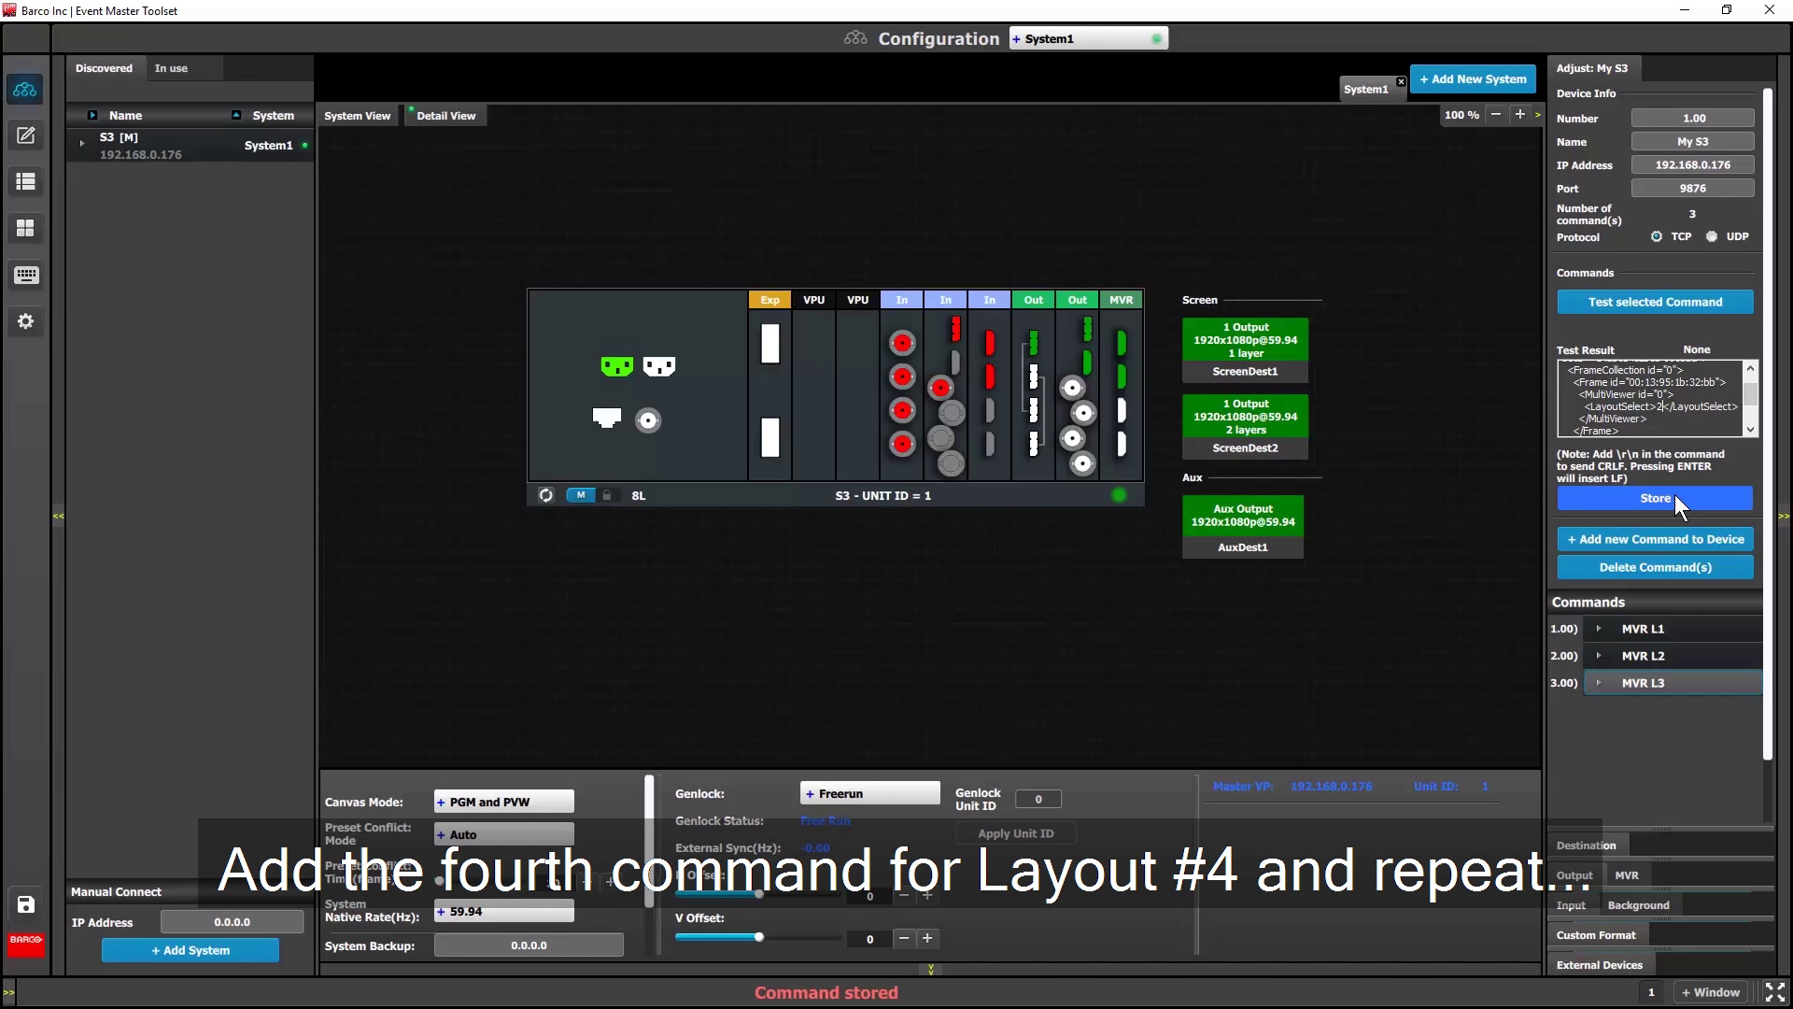
# Add a fourth My S3 command named MVR L4.
pyautogui.click(1654, 542)
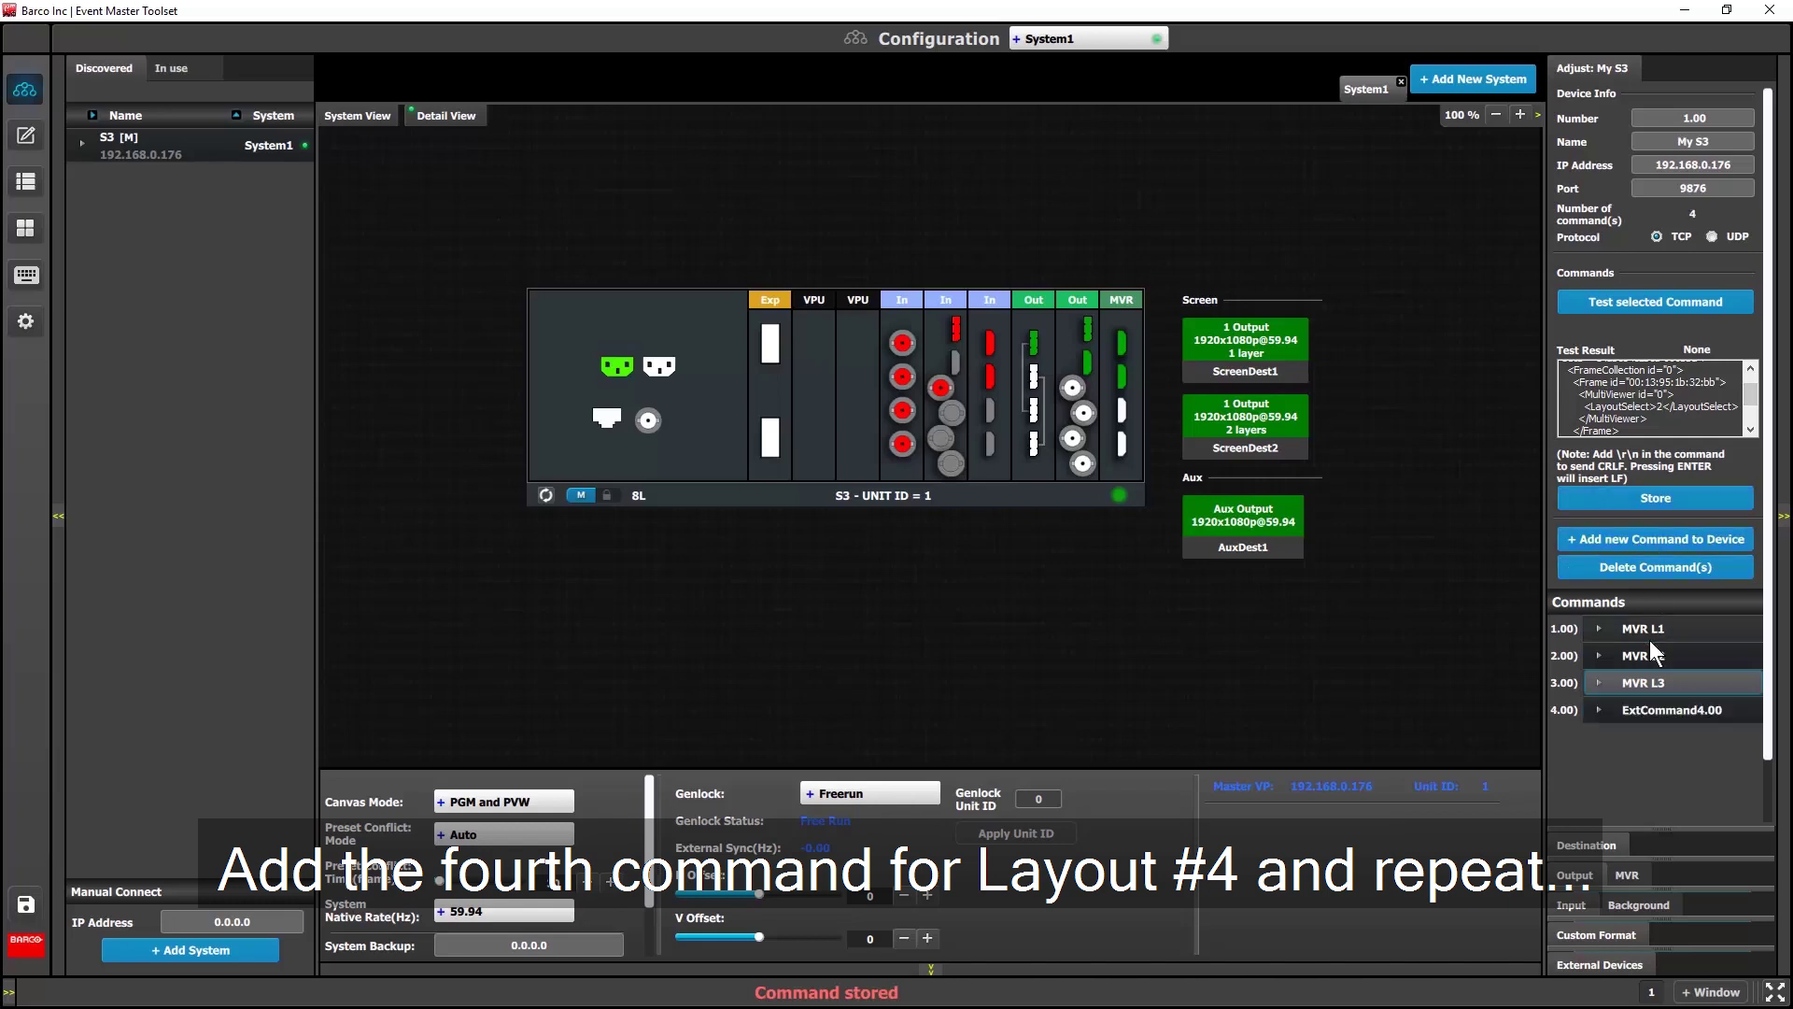
pyautogui.click(1647, 710)
pyautogui.click(1647, 711)
pyautogui.write('MVR')
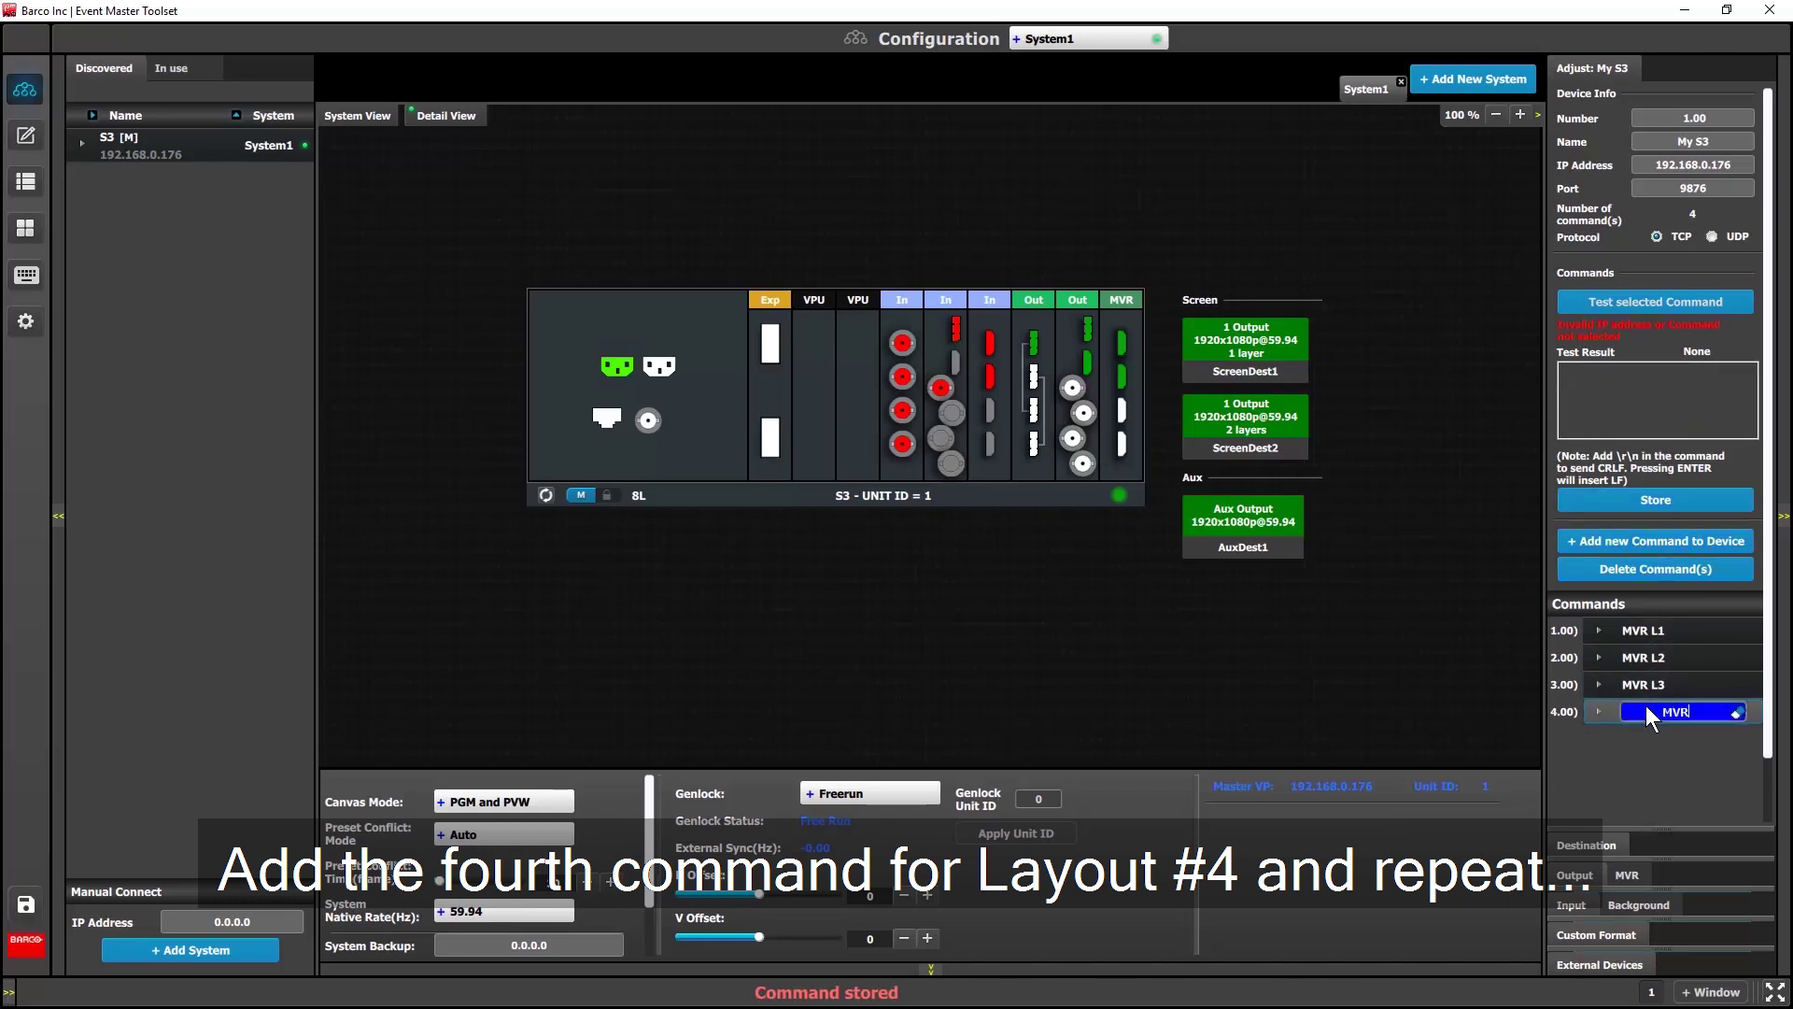
pyautogui.write(' L4')
pyautogui.press('Return')
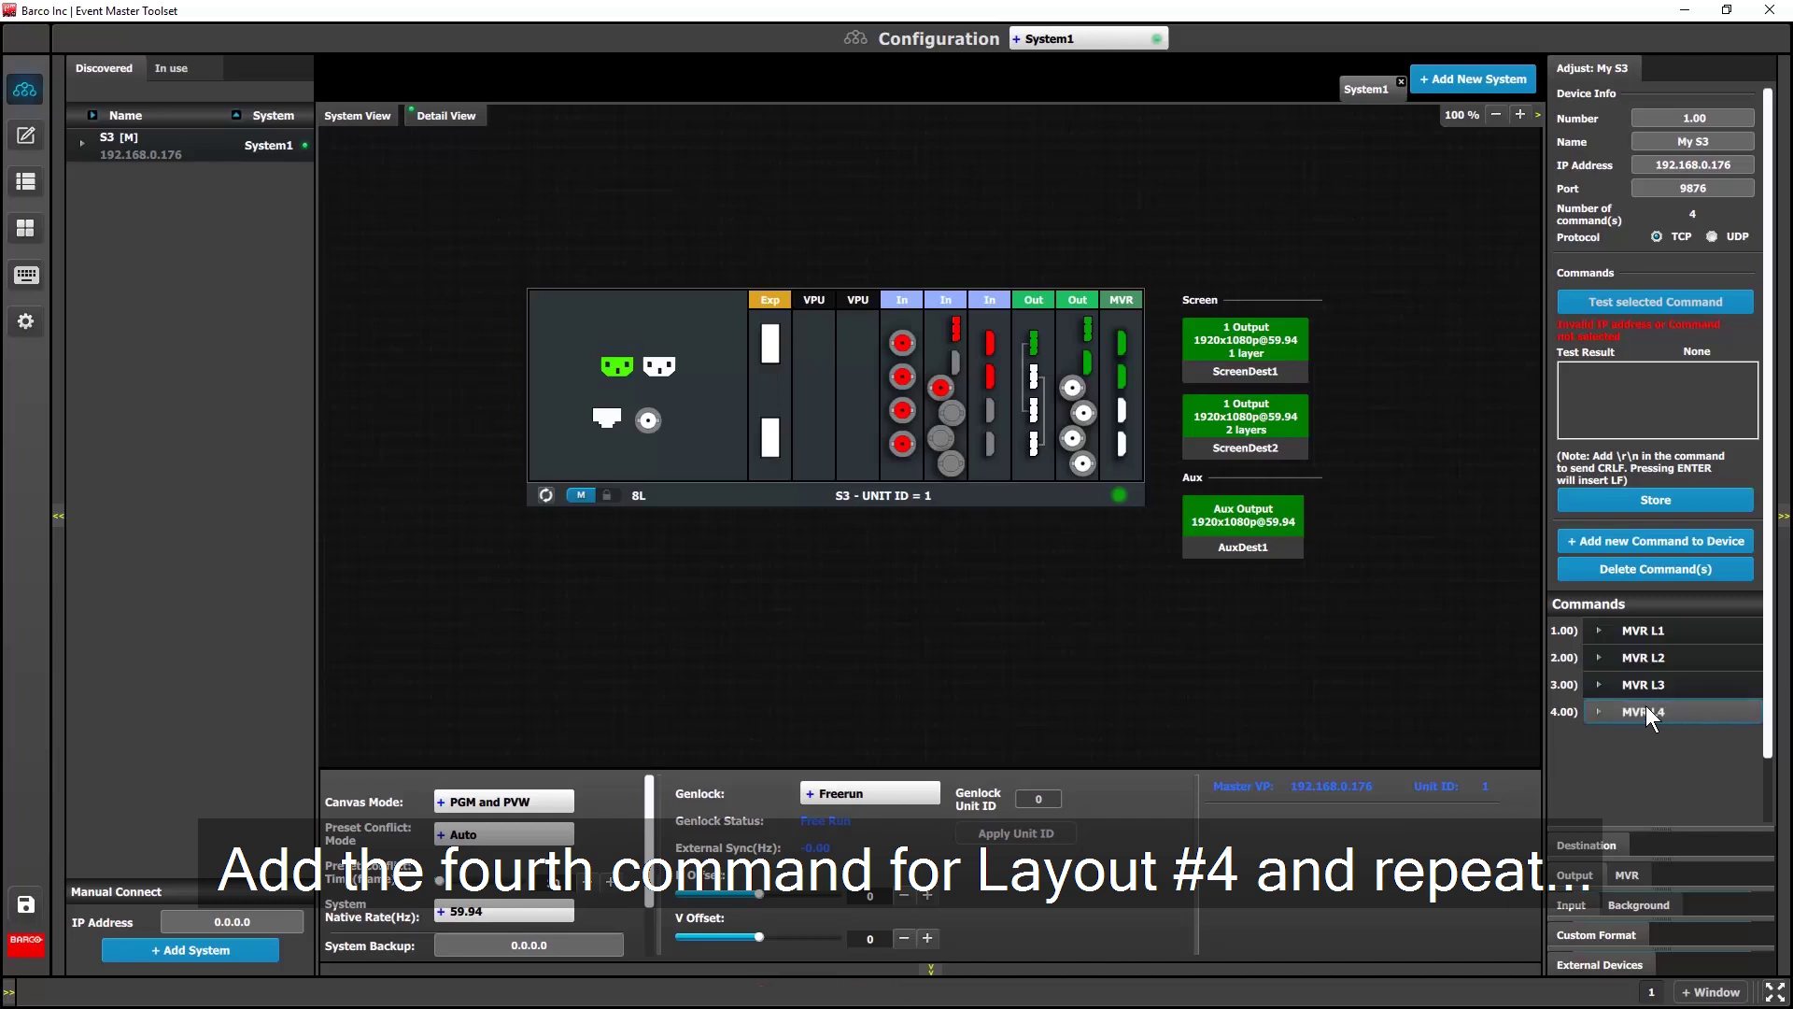
# Paste the XML into MVR L4, change LayoutSelect from 0 to 3, and store it.
pyautogui.rightClick(1603, 394)
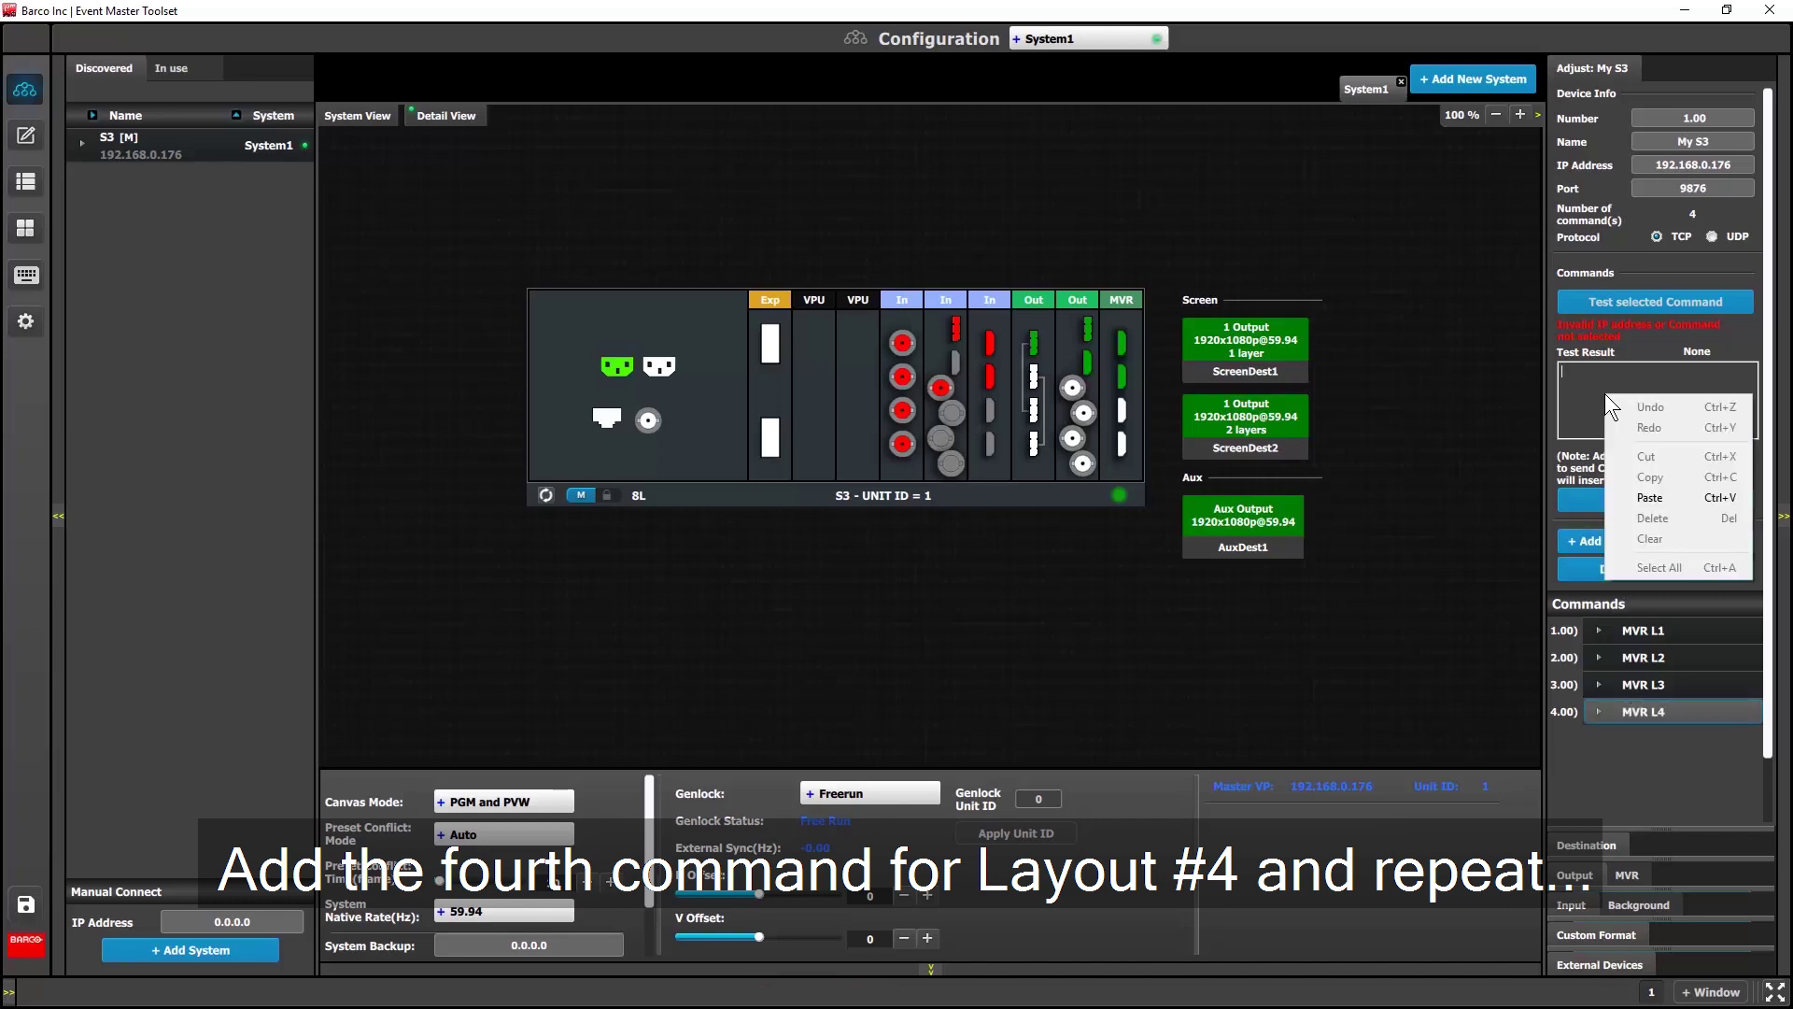
pyautogui.click(1639, 494)
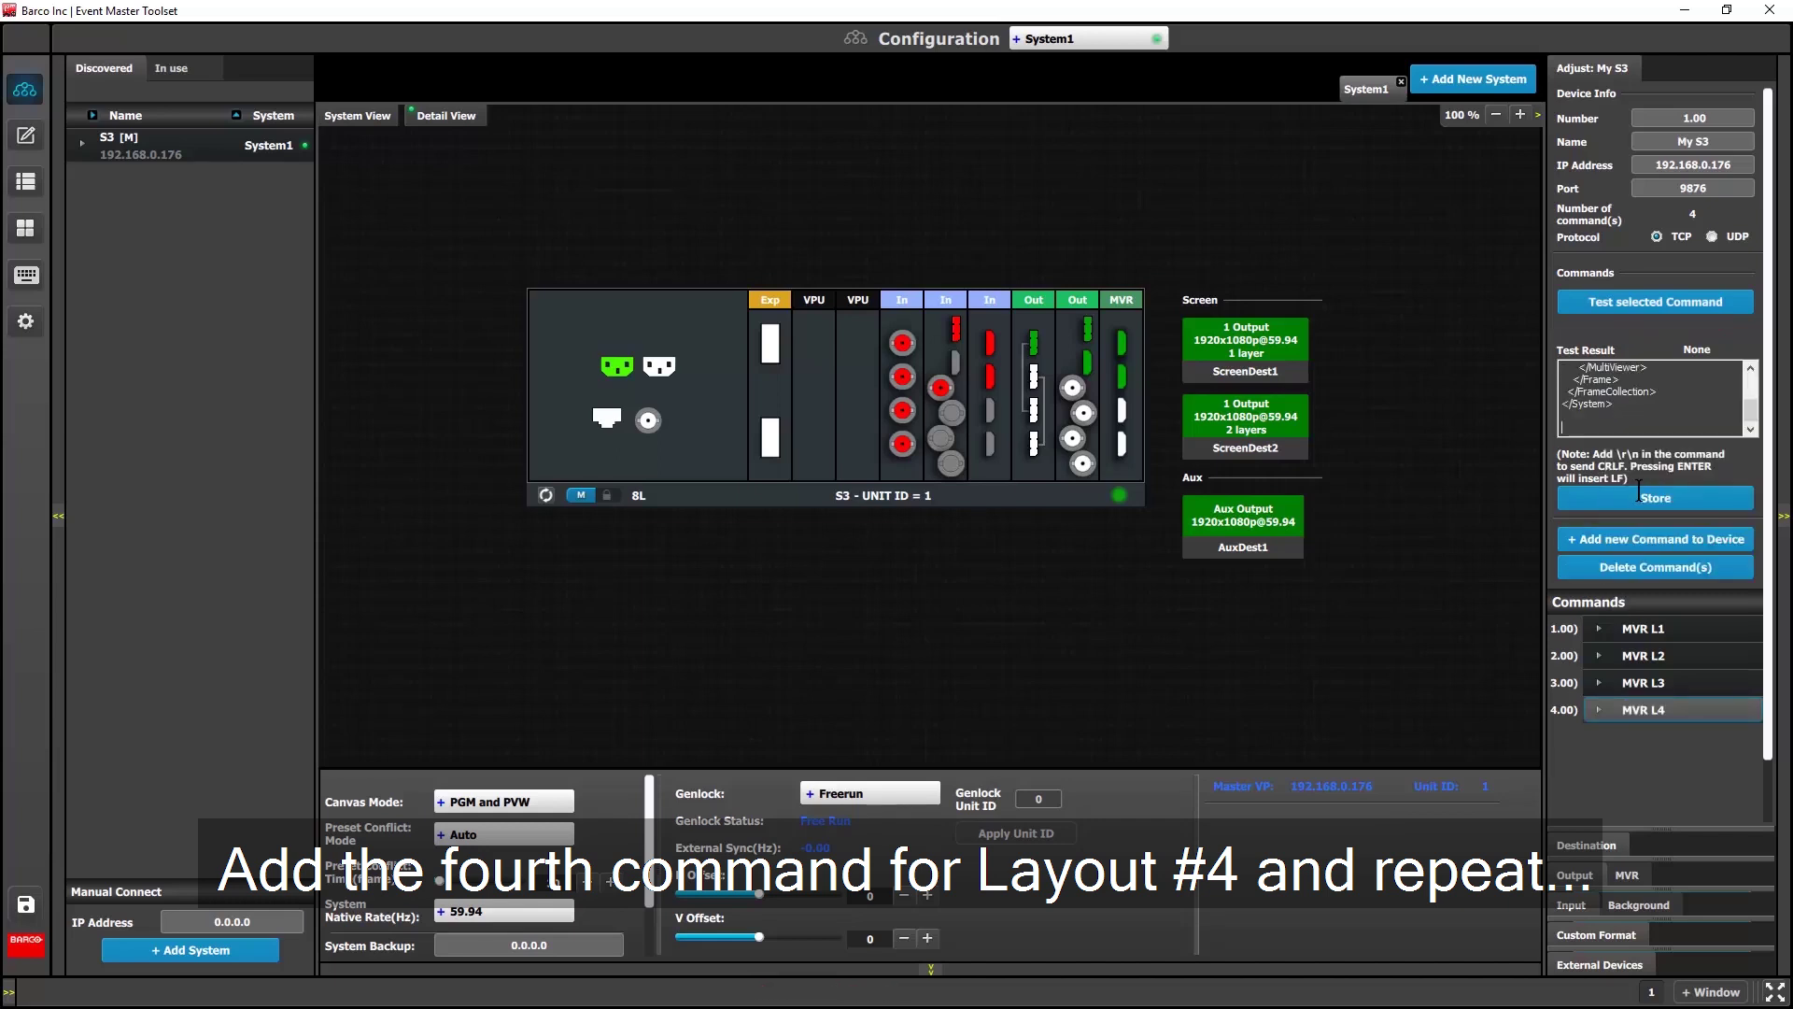
pyautogui.scroll(3, 1748, 411)
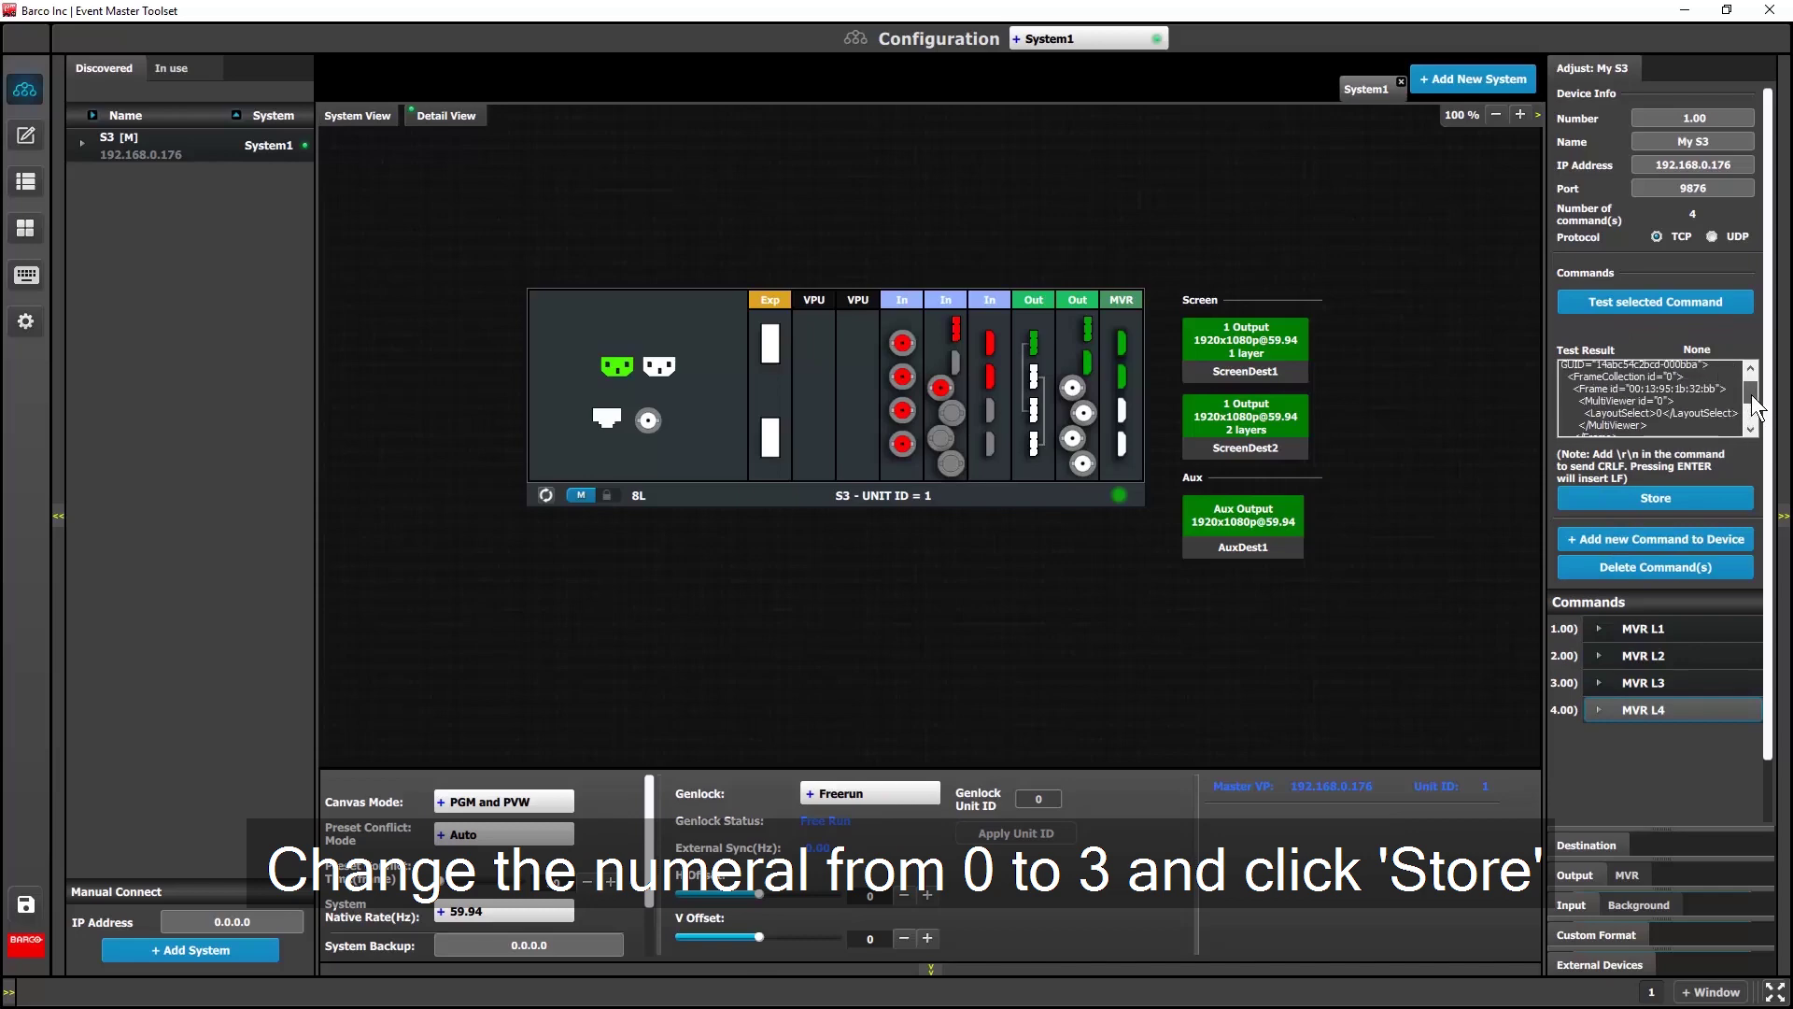
pyautogui.click(1660, 414)
pyautogui.press('BackSpace')
pyautogui.write('3')
pyautogui.click(1680, 502)
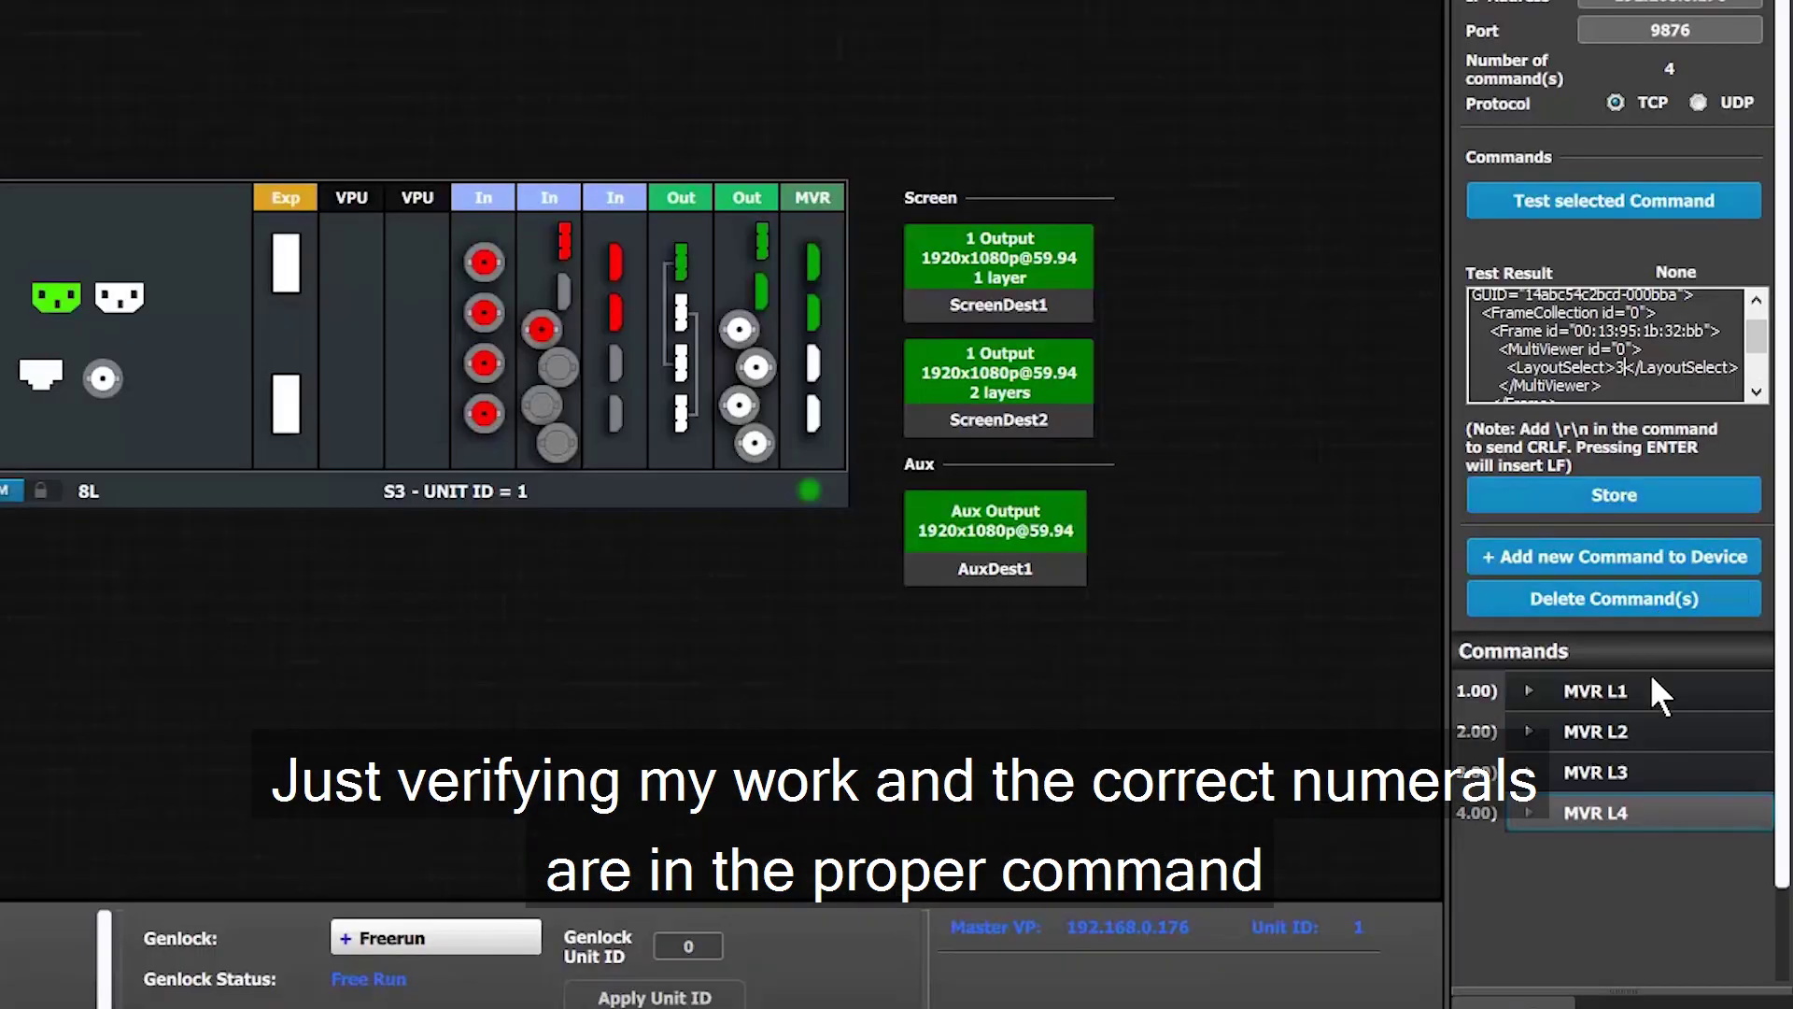
# Review LayoutSelect values 0–3 on MVR L1–L4, then test MVR L4 for Success.
pyautogui.click(1680, 629)
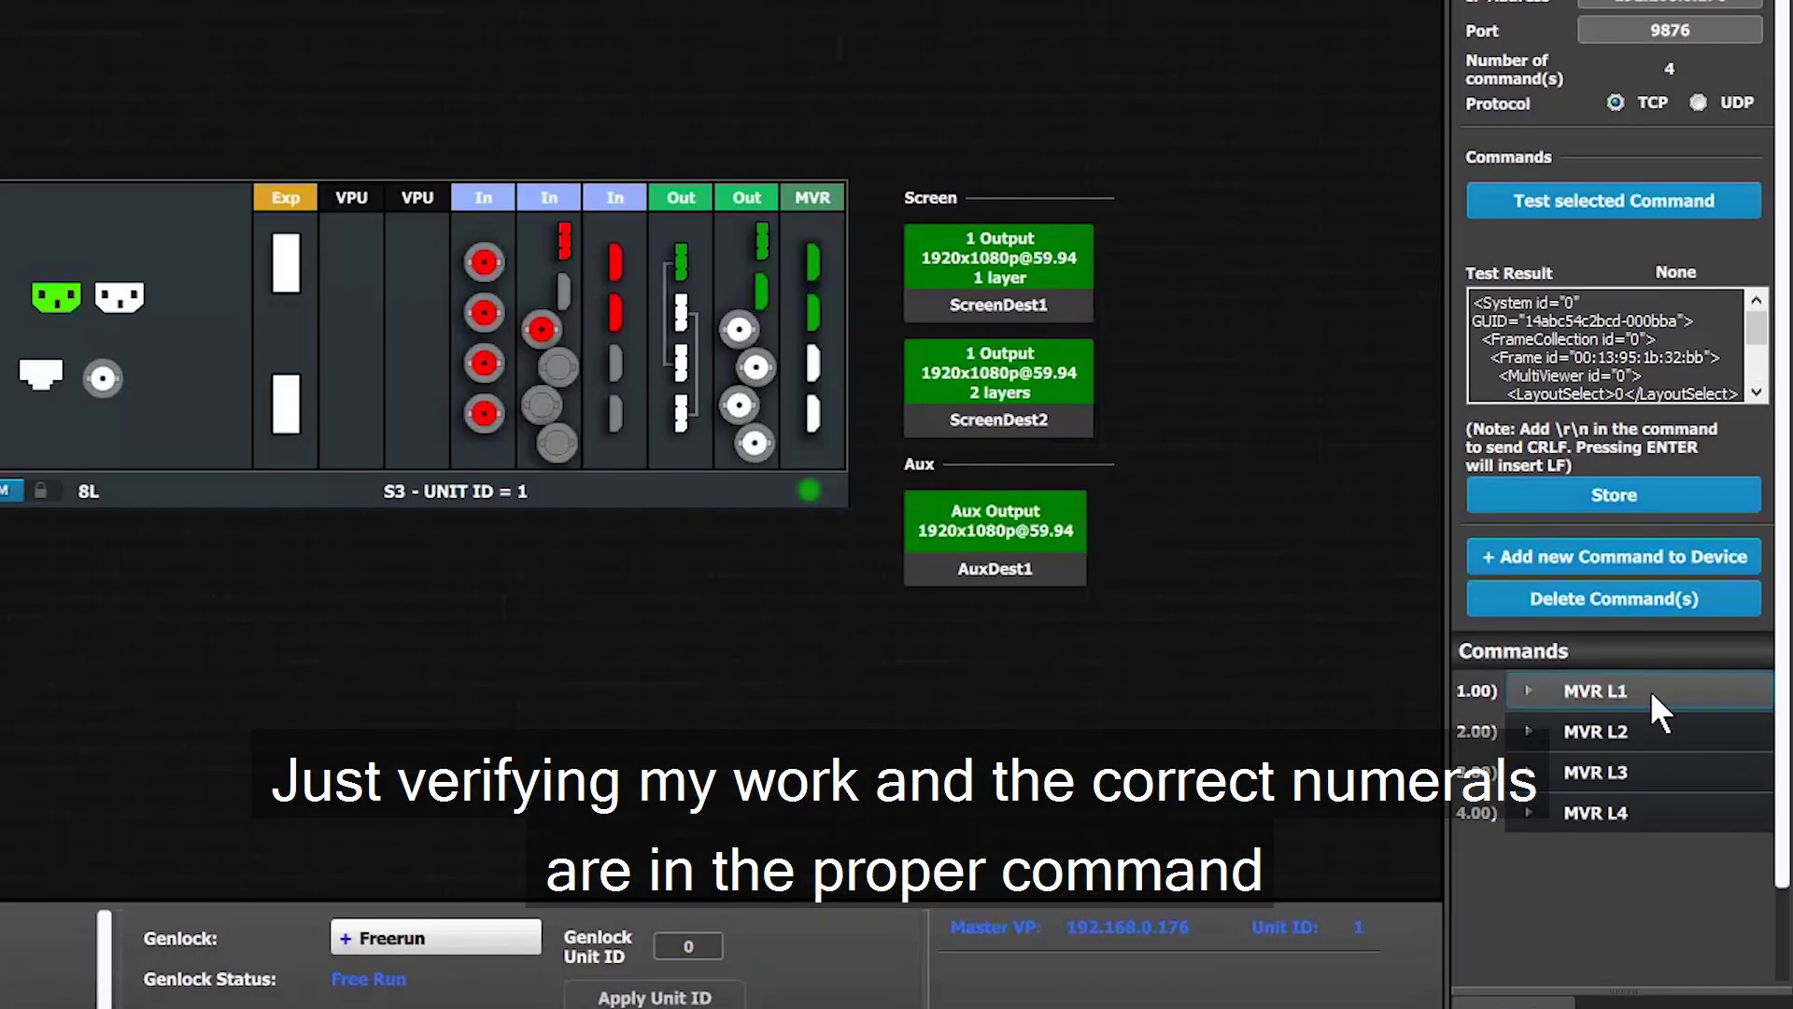
pyautogui.click(1638, 721)
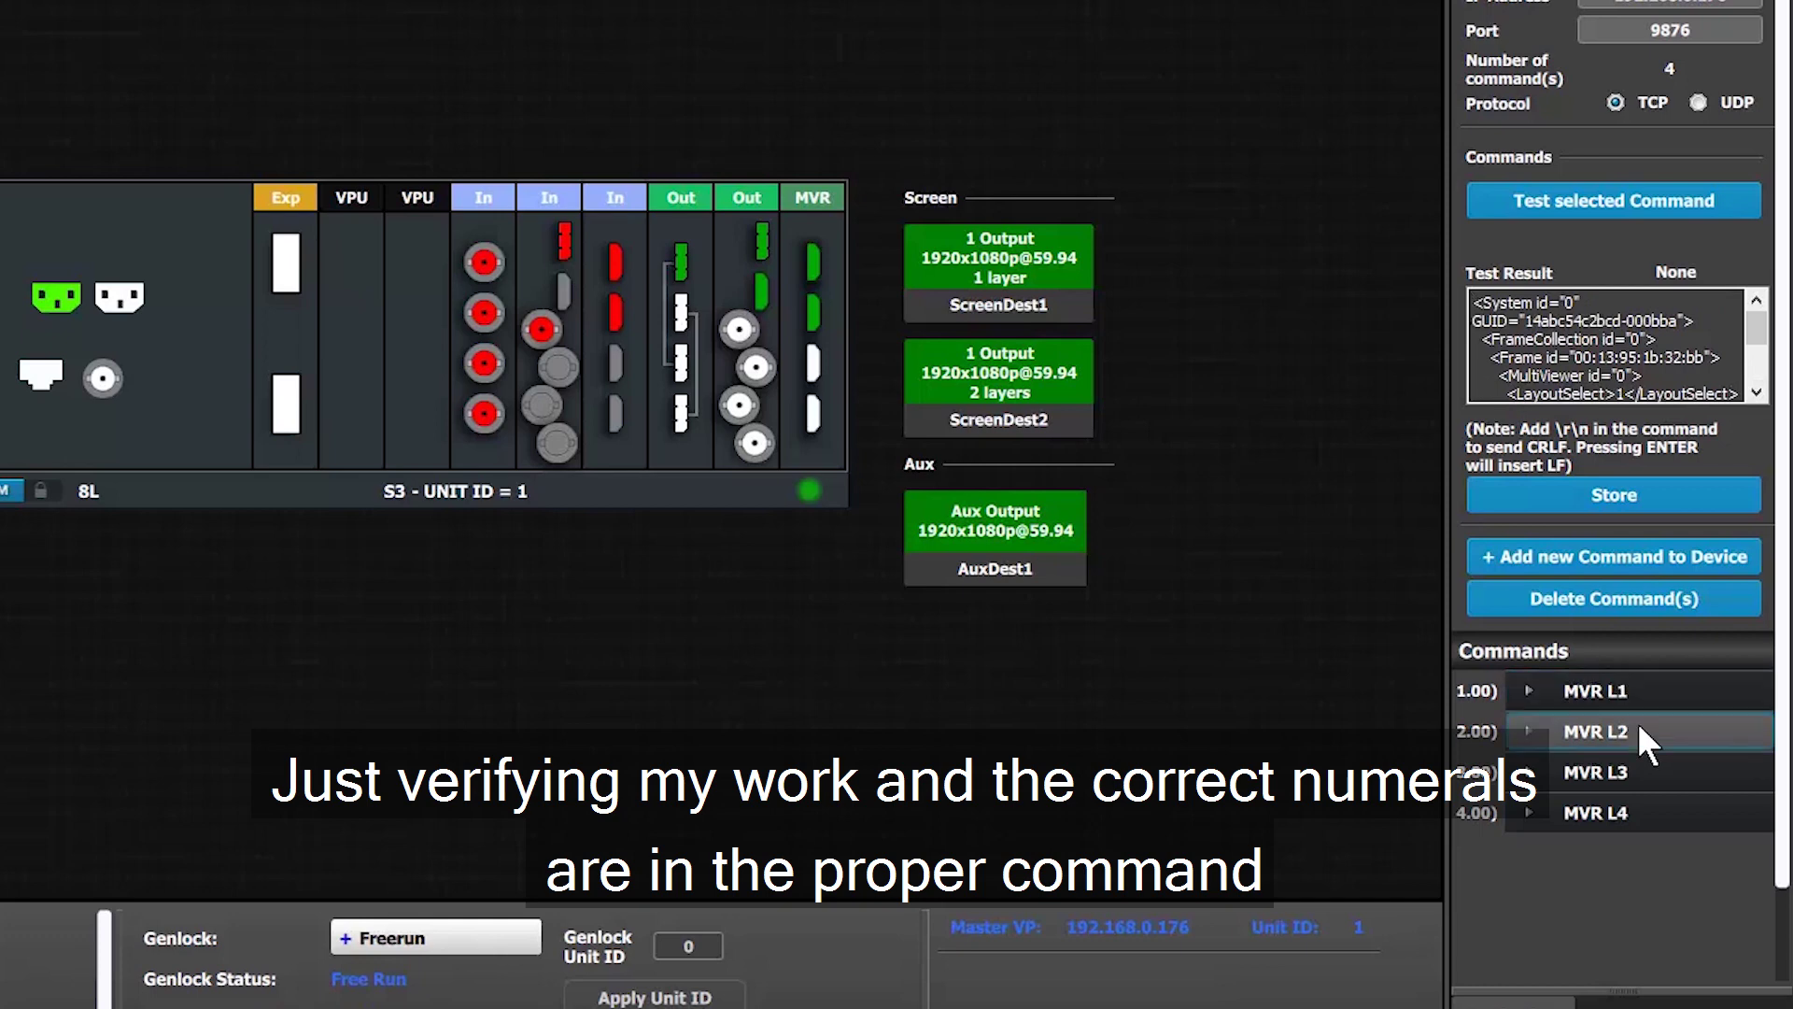
pyautogui.click(1634, 764)
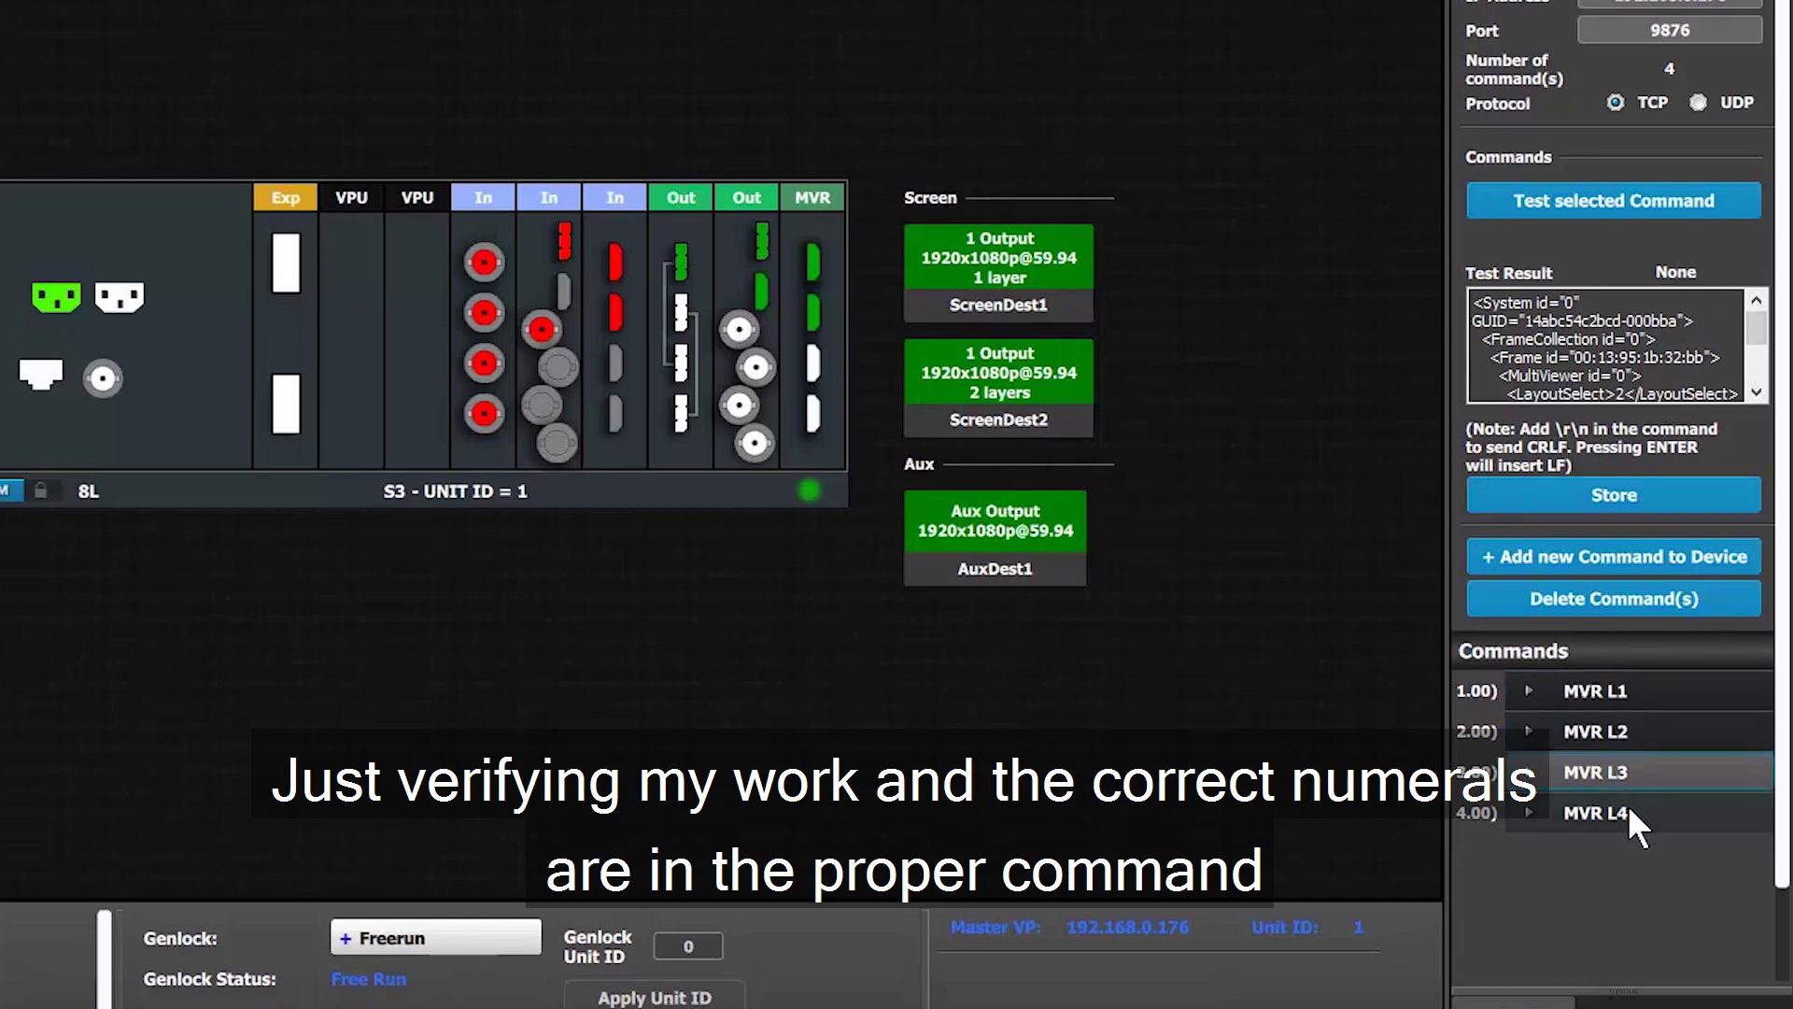
pyautogui.click(1627, 808)
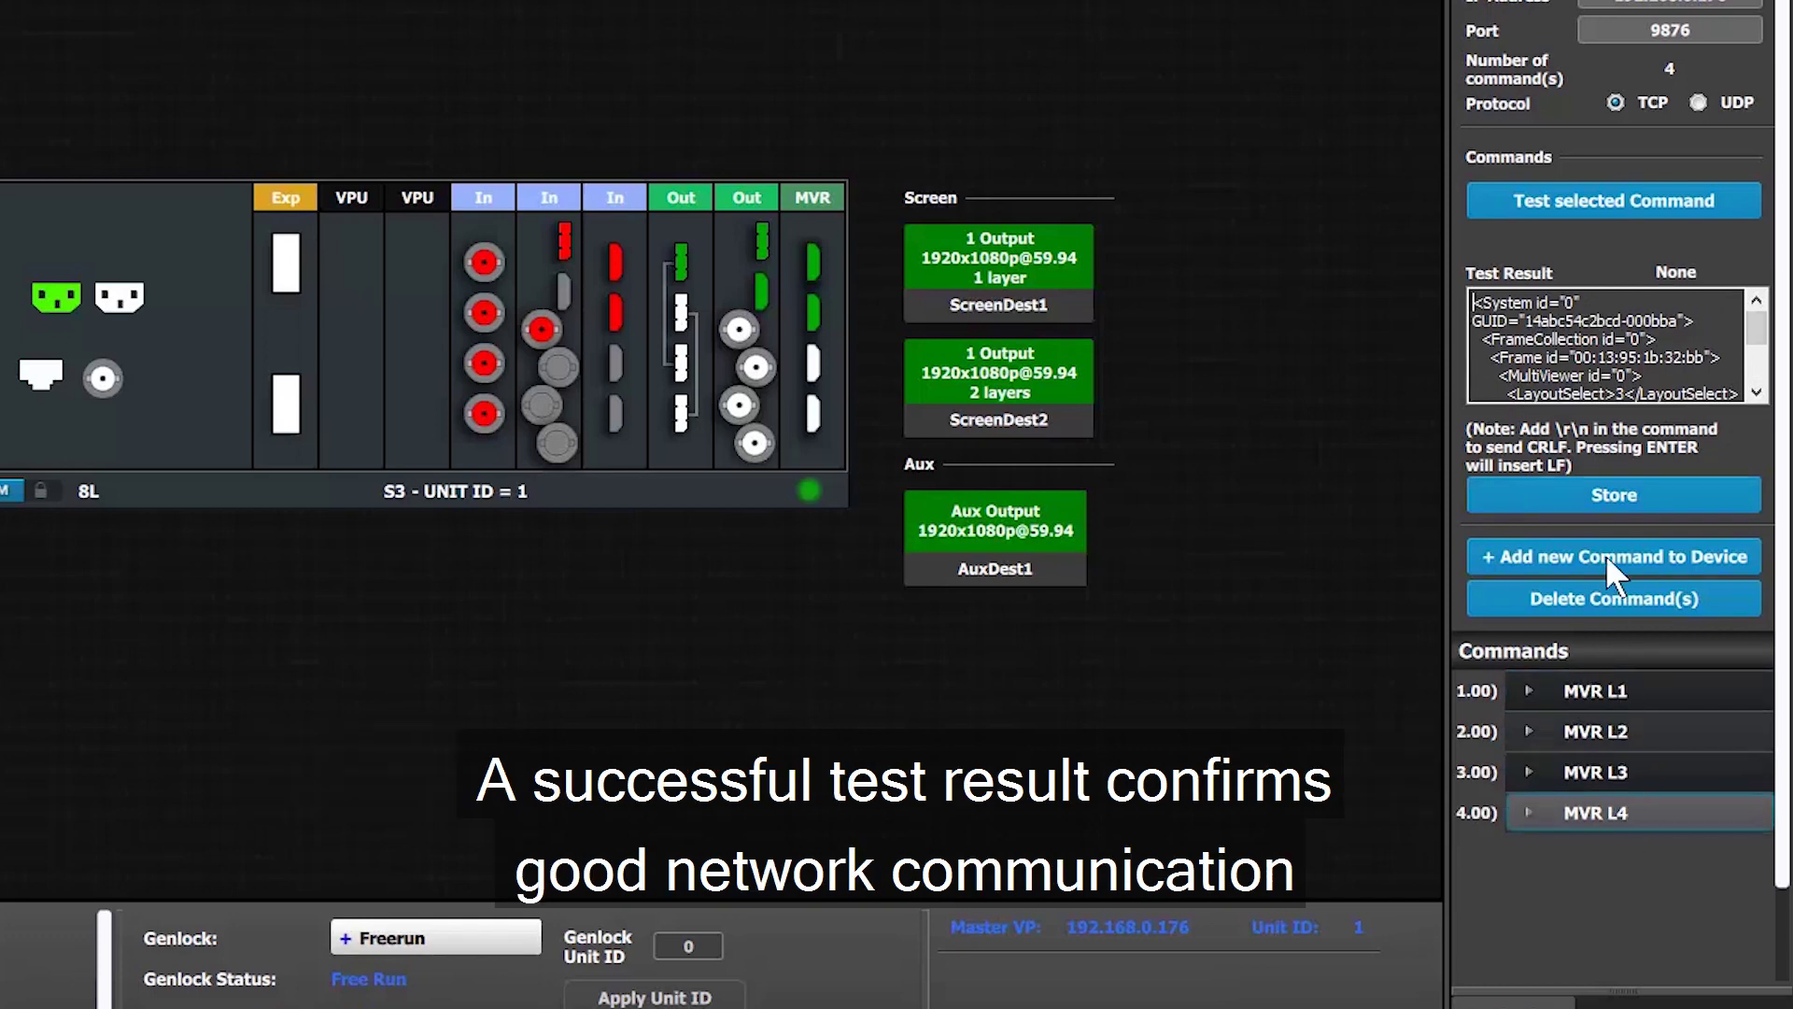
pyautogui.click(1630, 195)
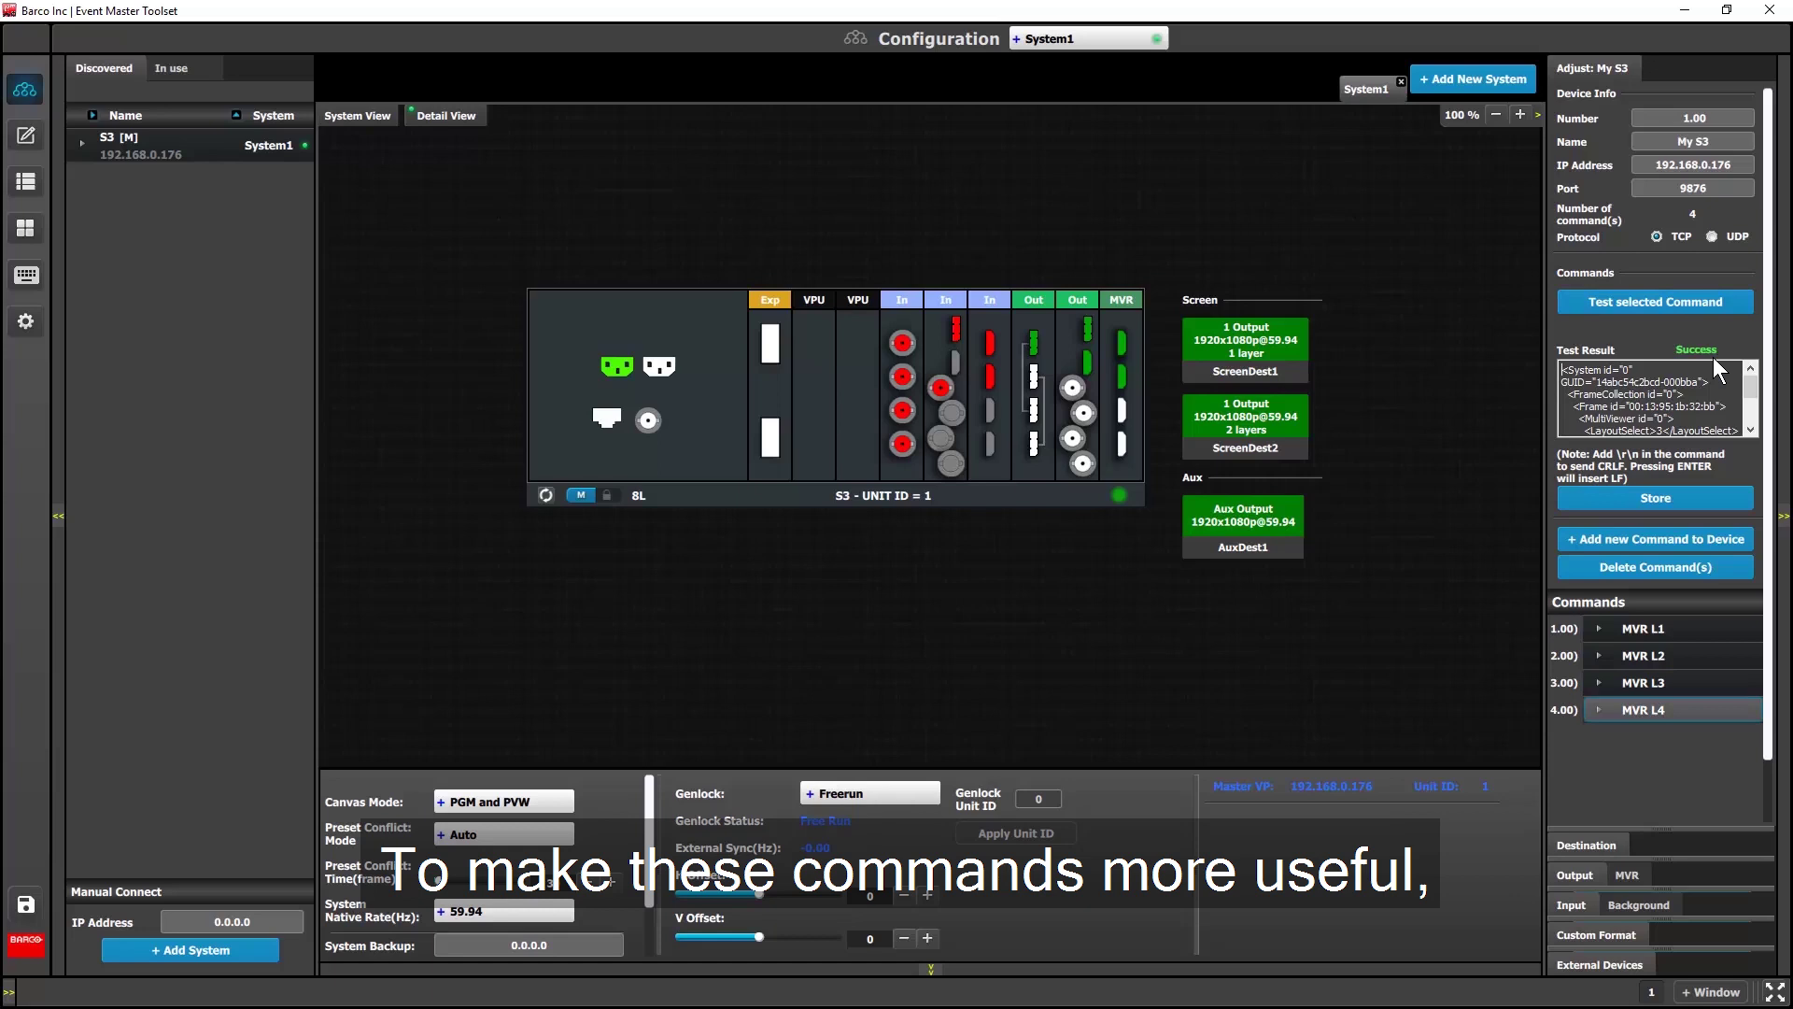
# Create cues named MVR L1 and MVR L2 on the Cue page.
pyautogui.click(26, 182)
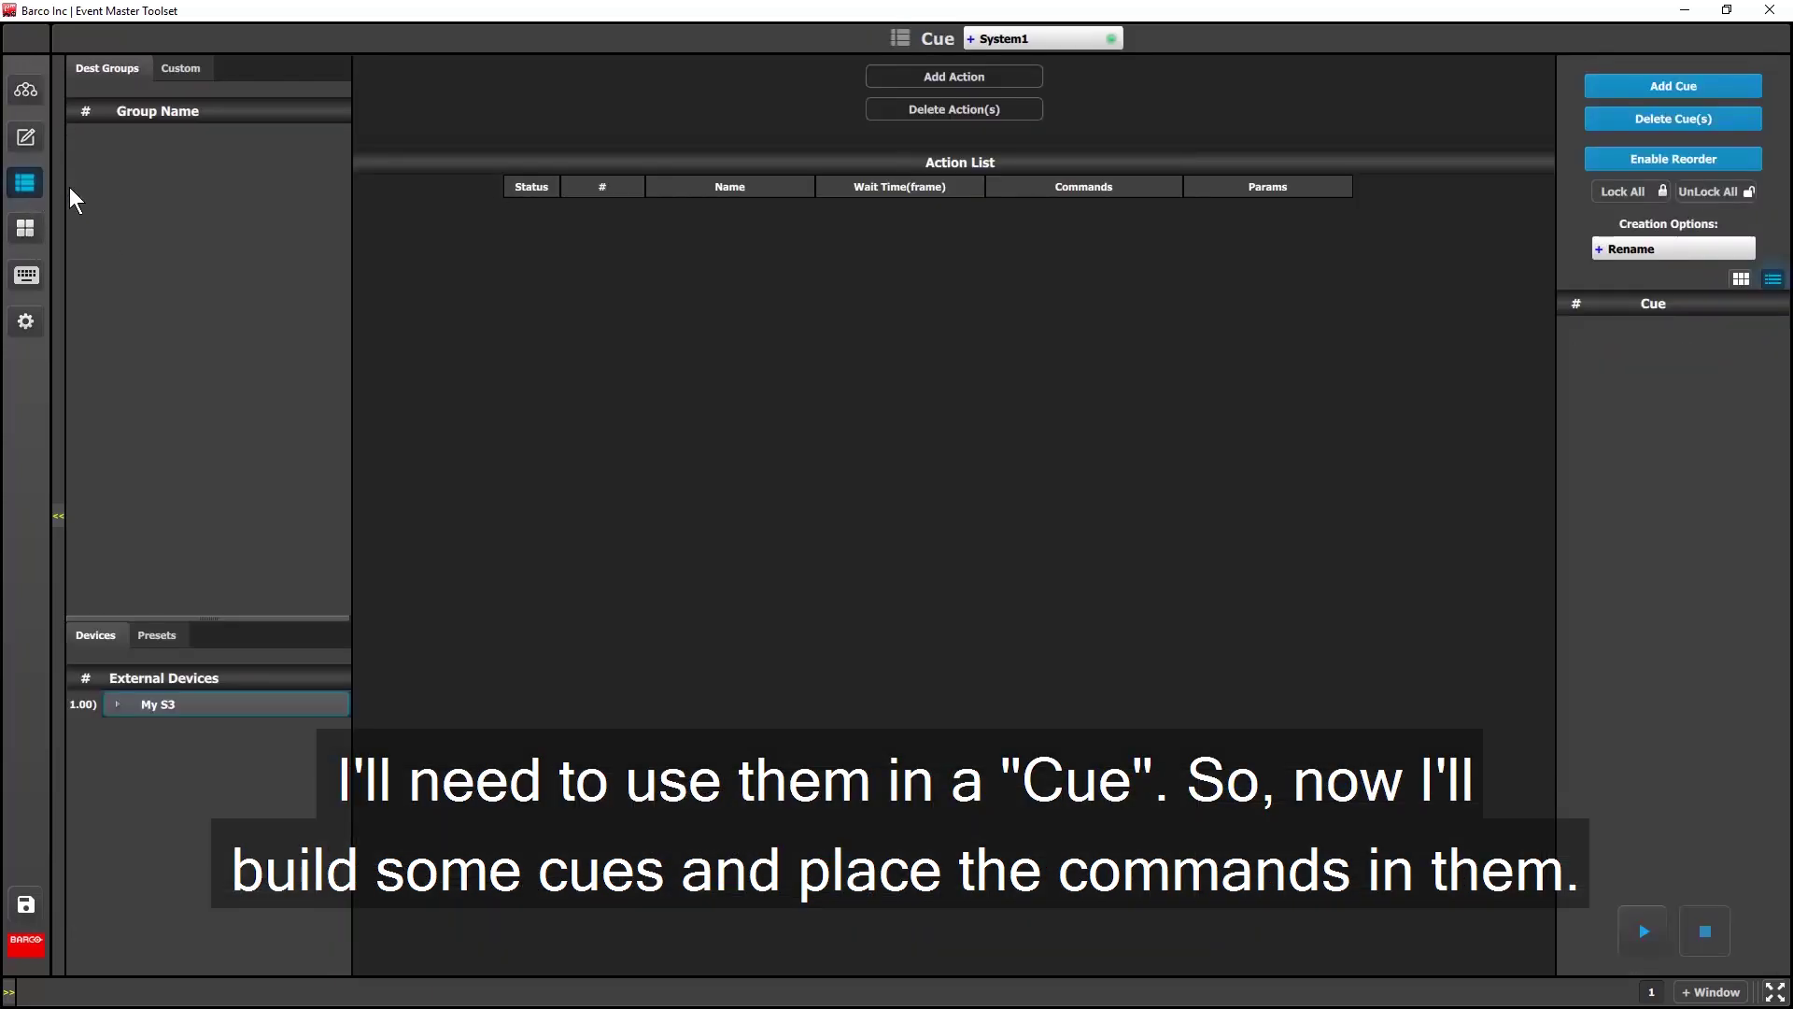
pyautogui.click(1657, 91)
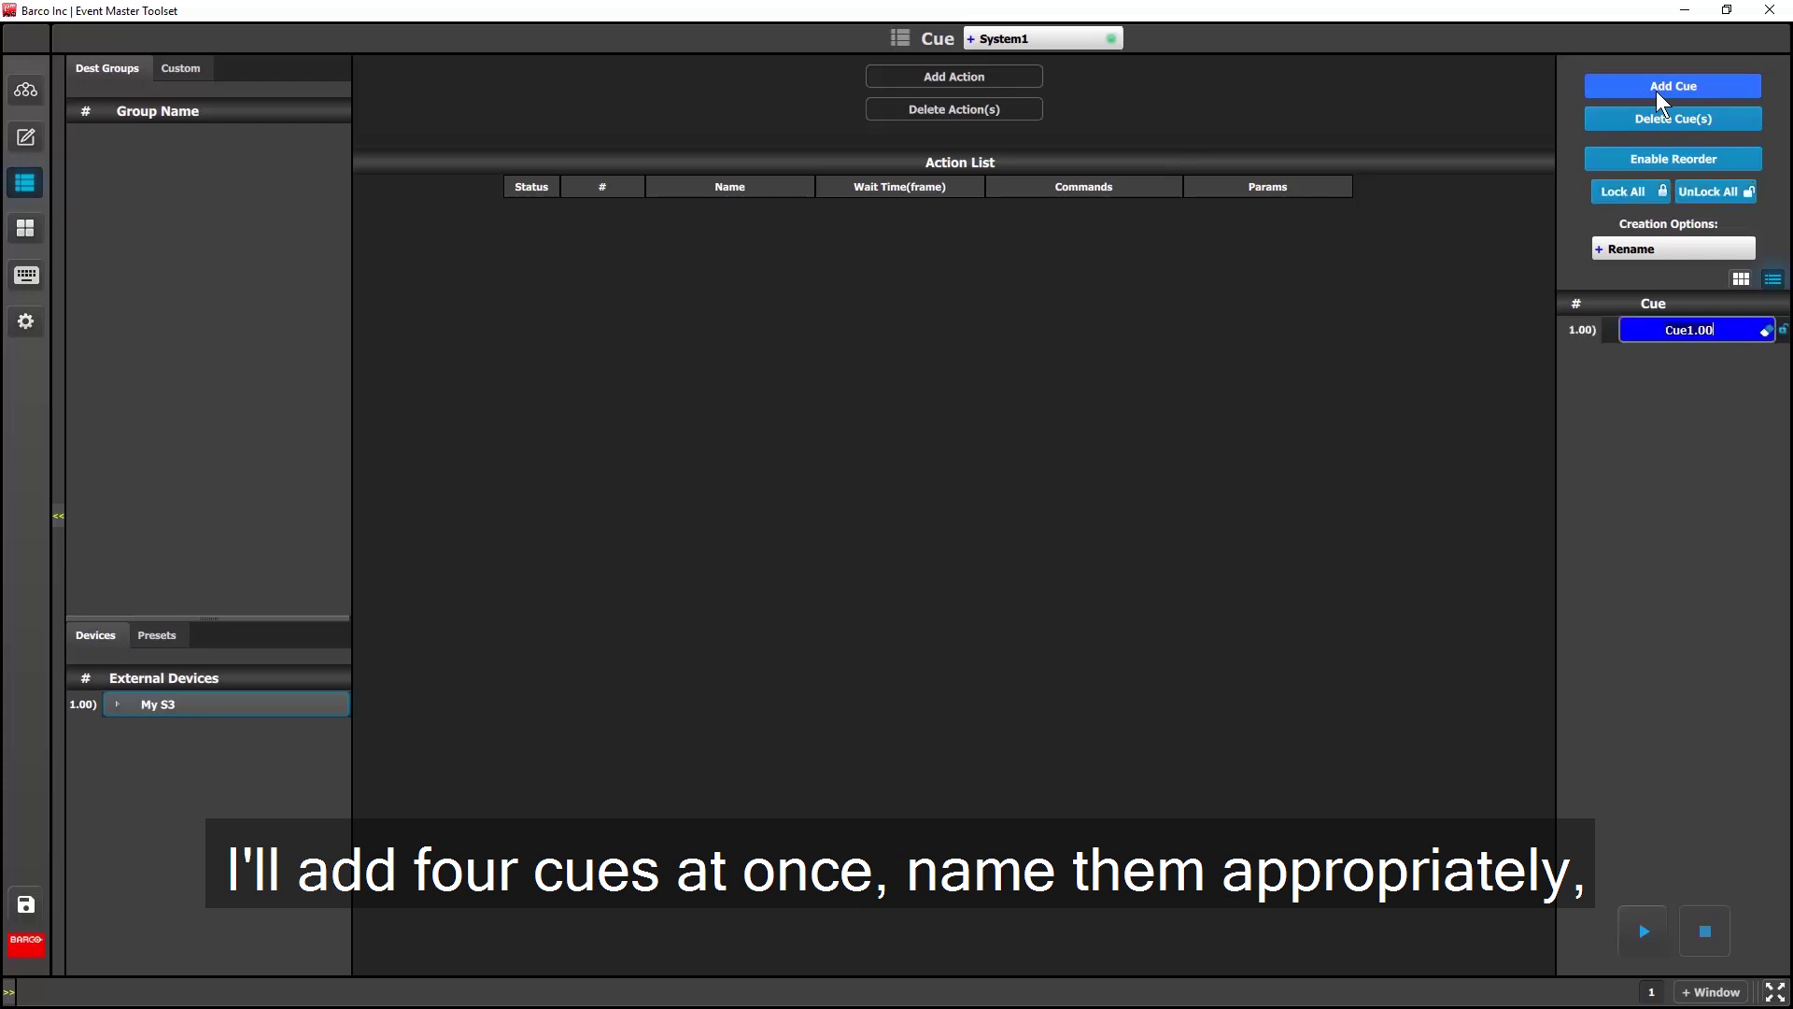
pyautogui.write('MVR L1')
pyautogui.press('Return')
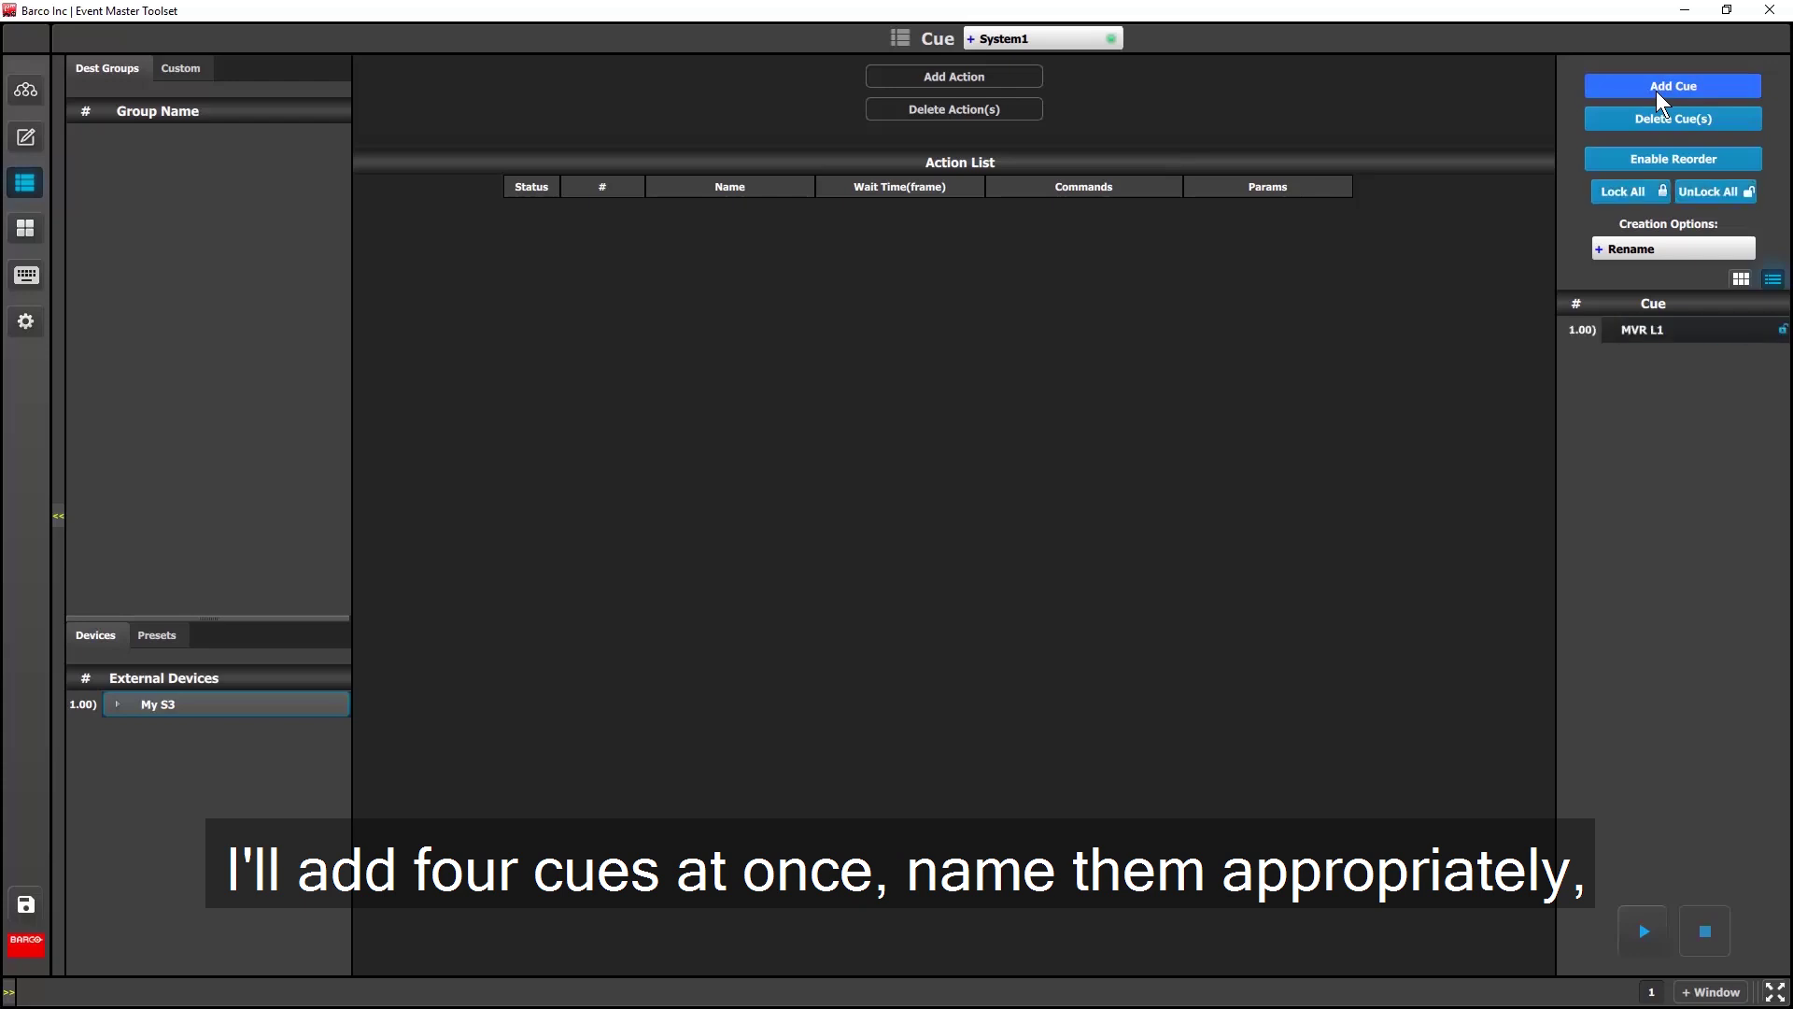
pyautogui.click(1657, 91)
pyautogui.write('MVR')
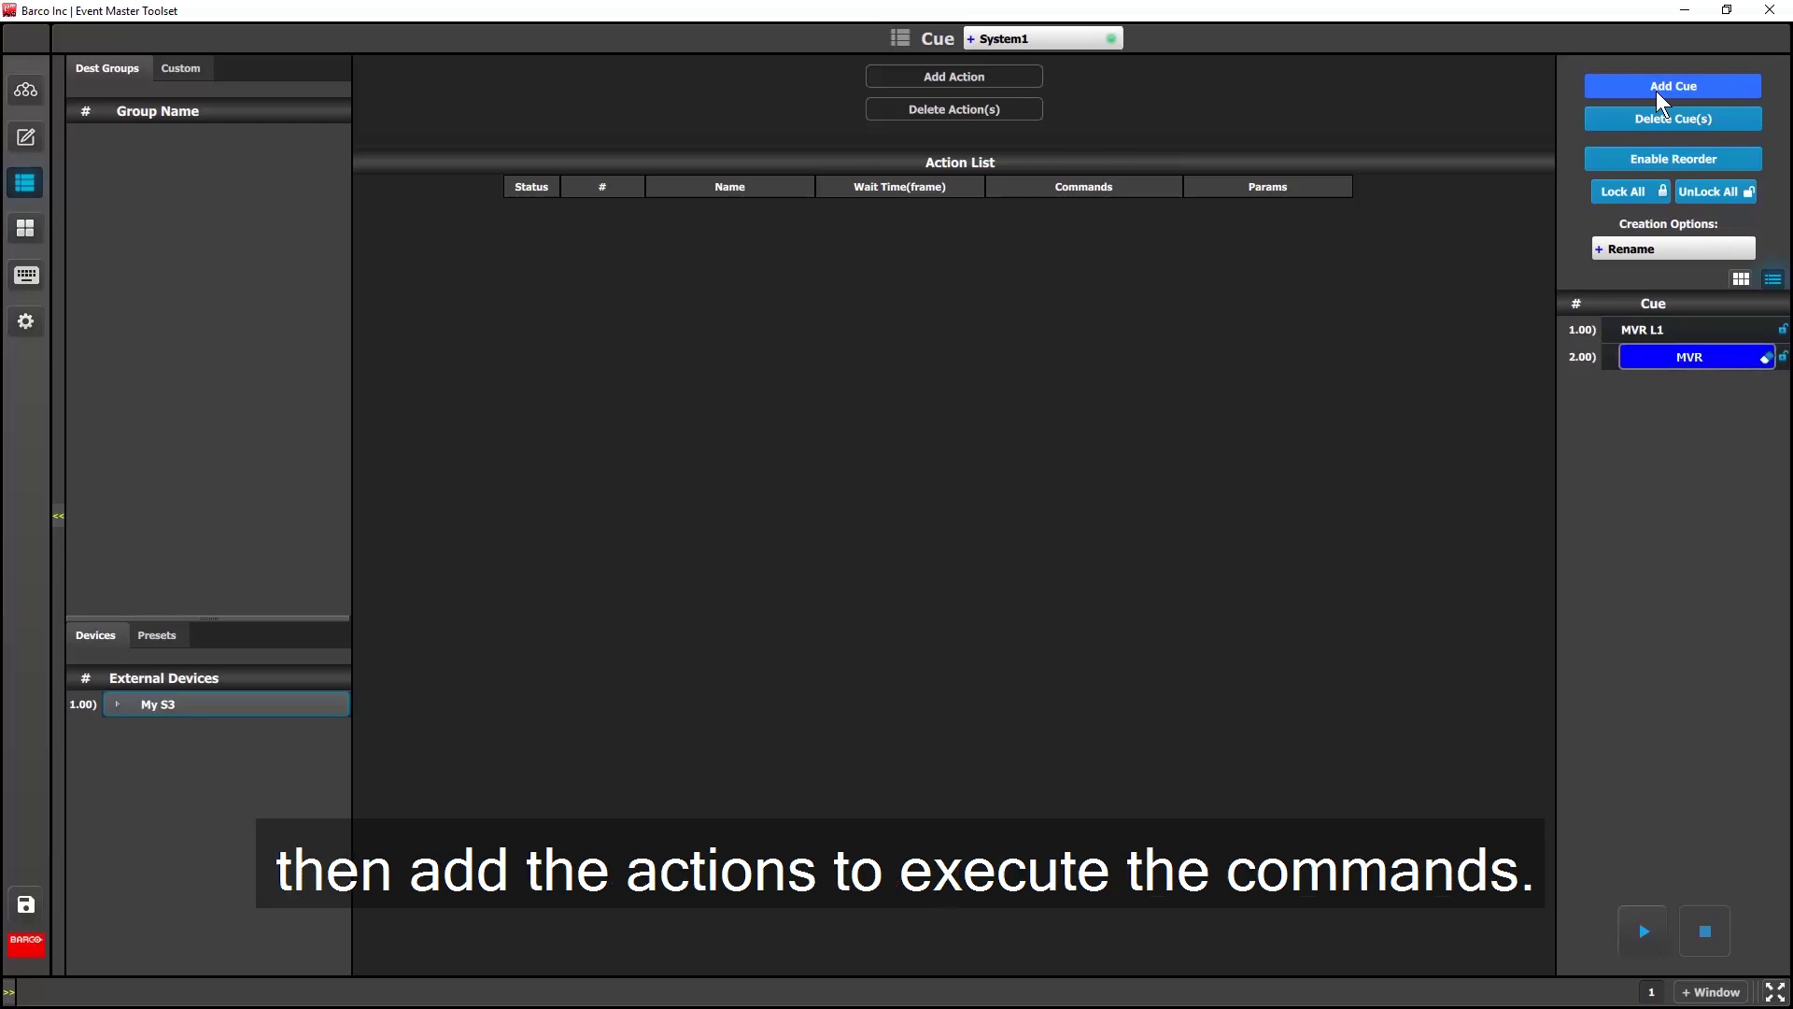
pyautogui.write(' L2')
pyautogui.press('Return')
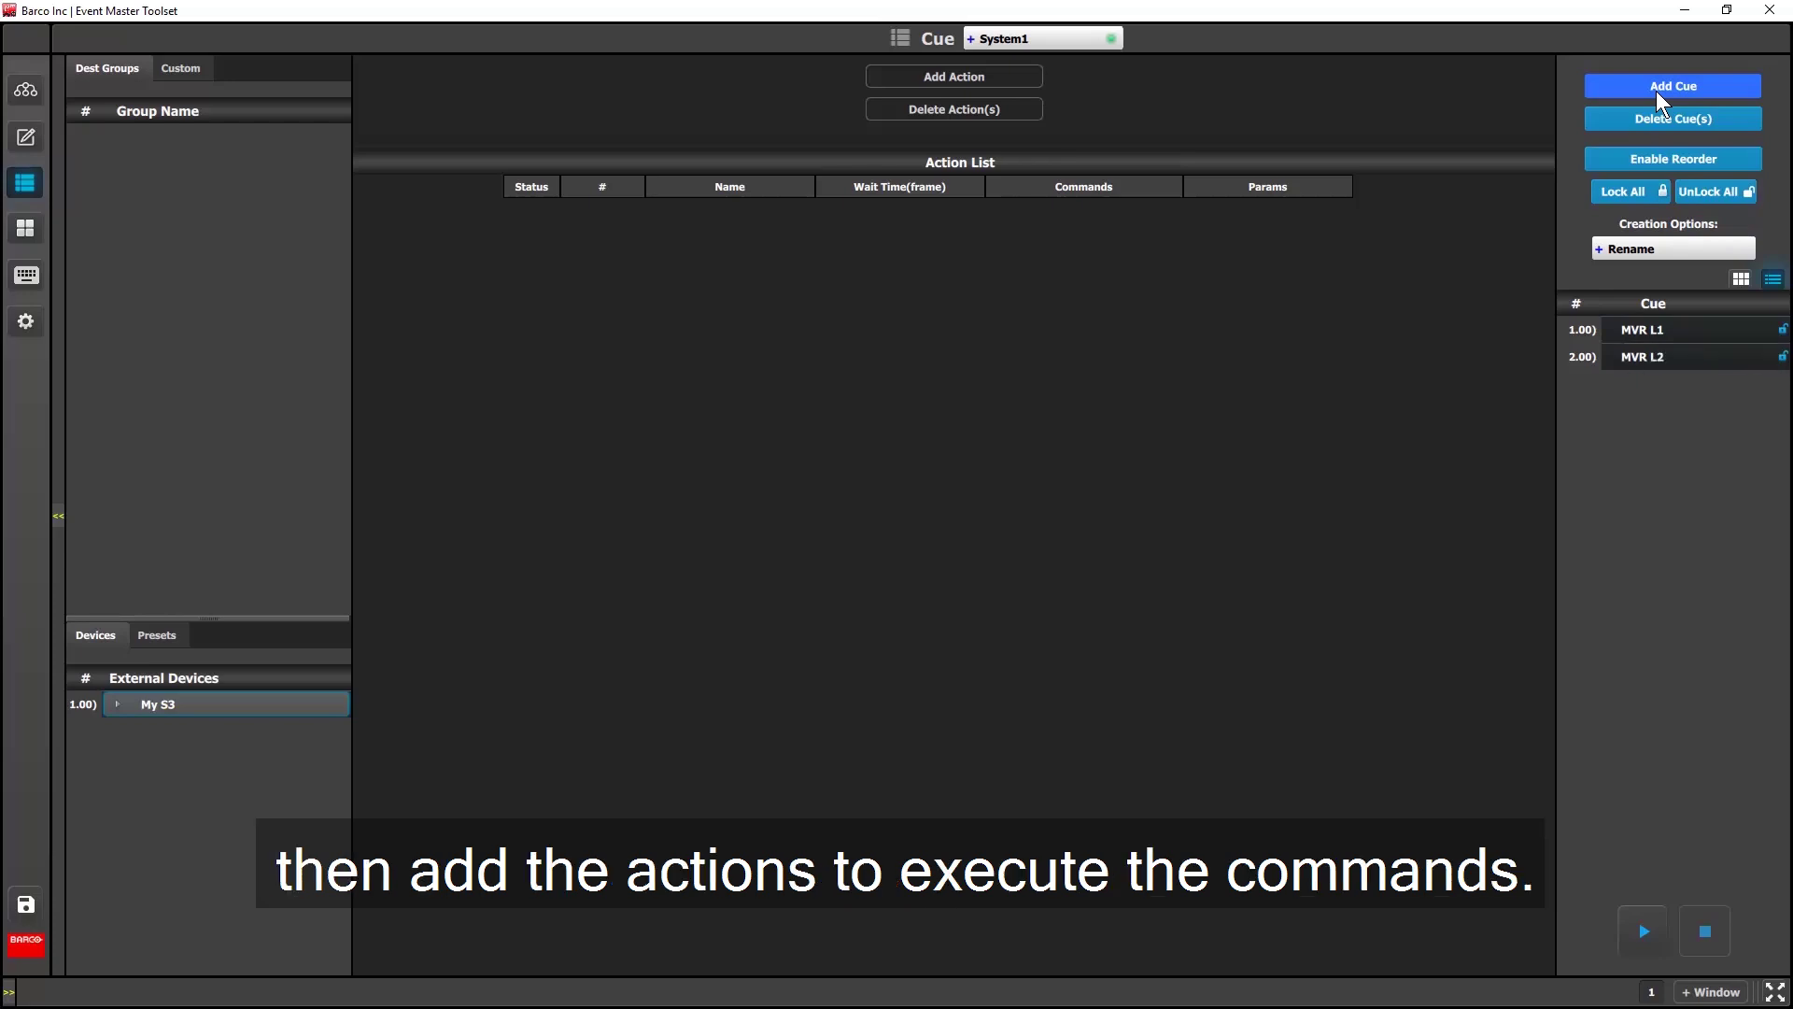
# Add two more cues named MVR L3 and MVR L4.
pyautogui.click(1656, 91)
pyautogui.write('MVR')
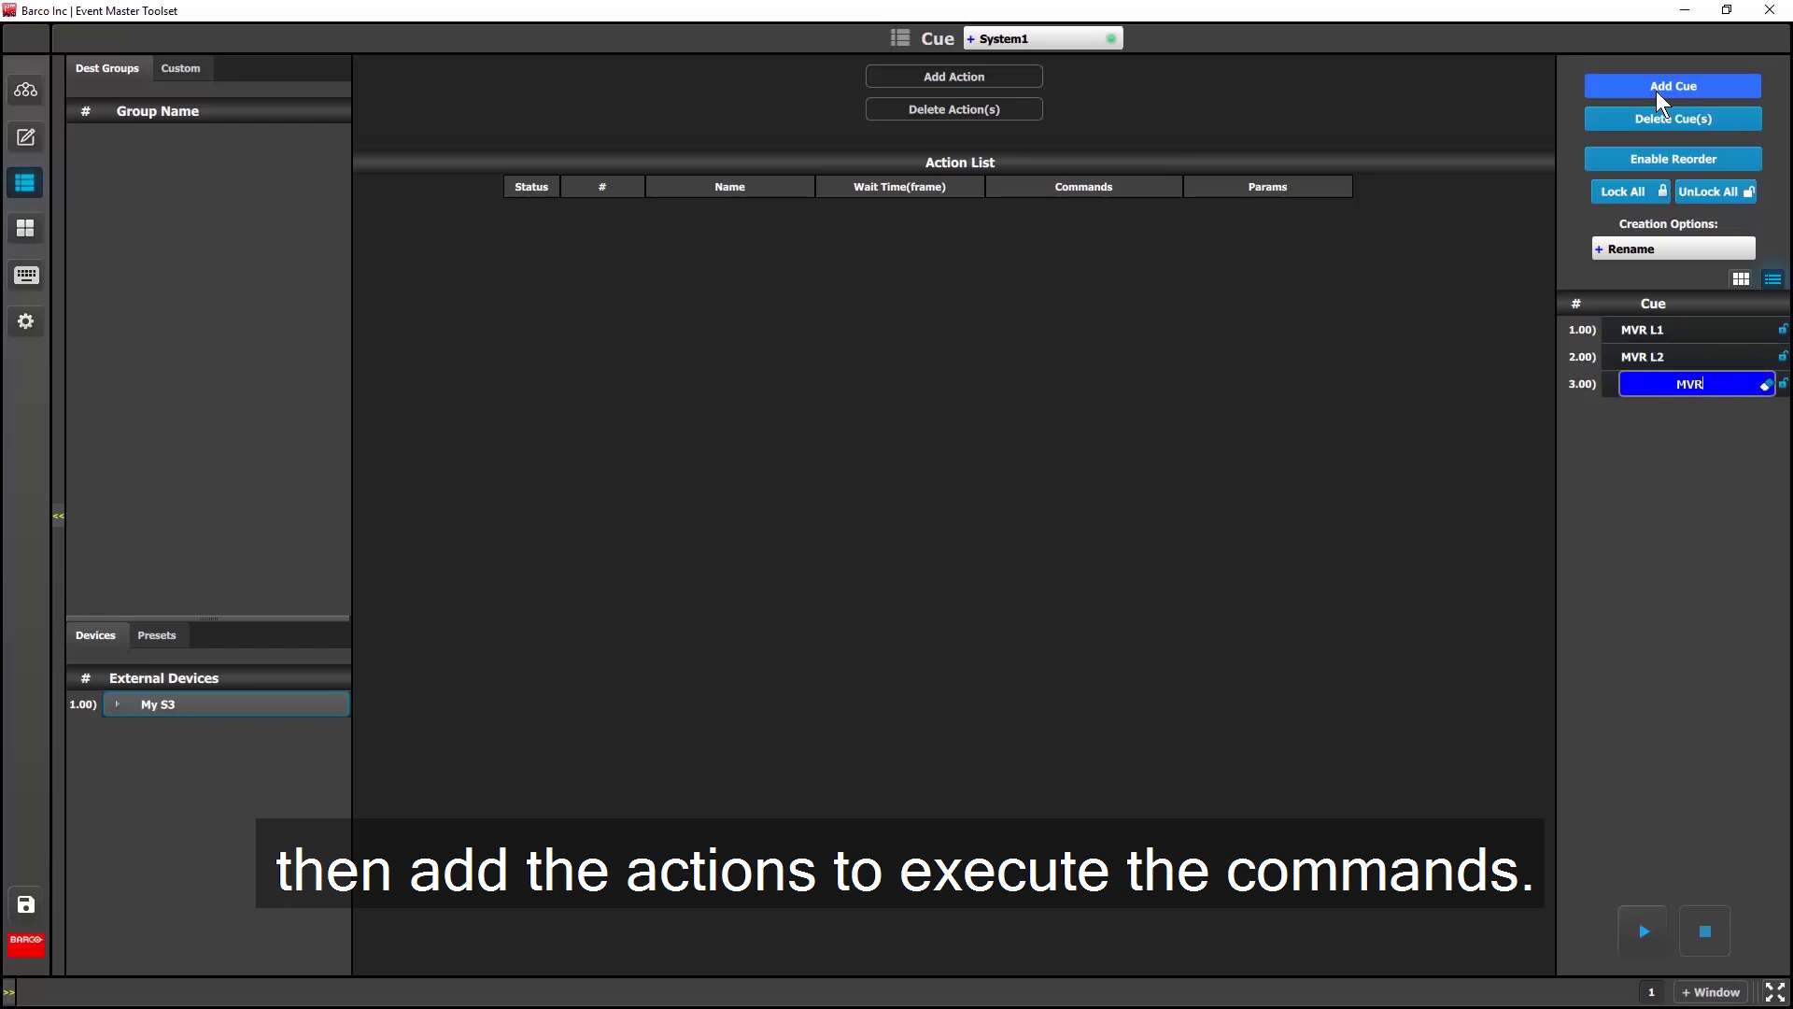
pyautogui.write(' L3')
pyautogui.press('Return')
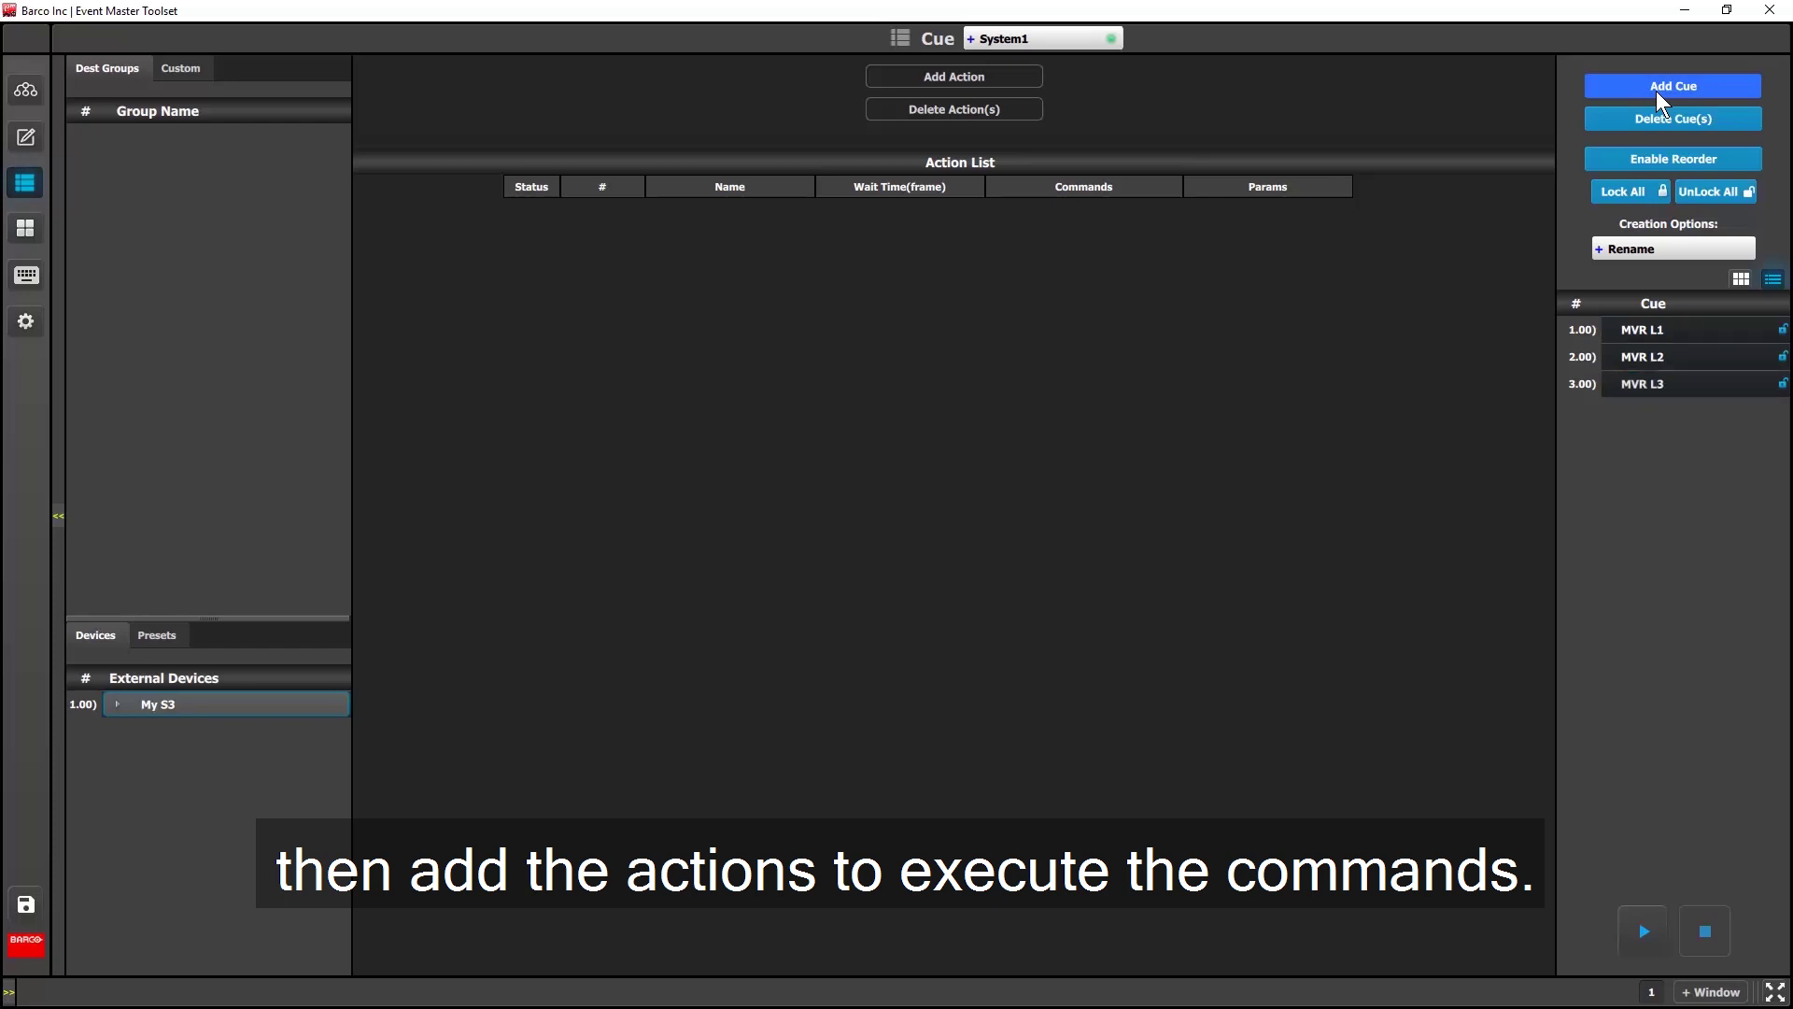
pyautogui.click(1655, 92)
pyautogui.write('M')
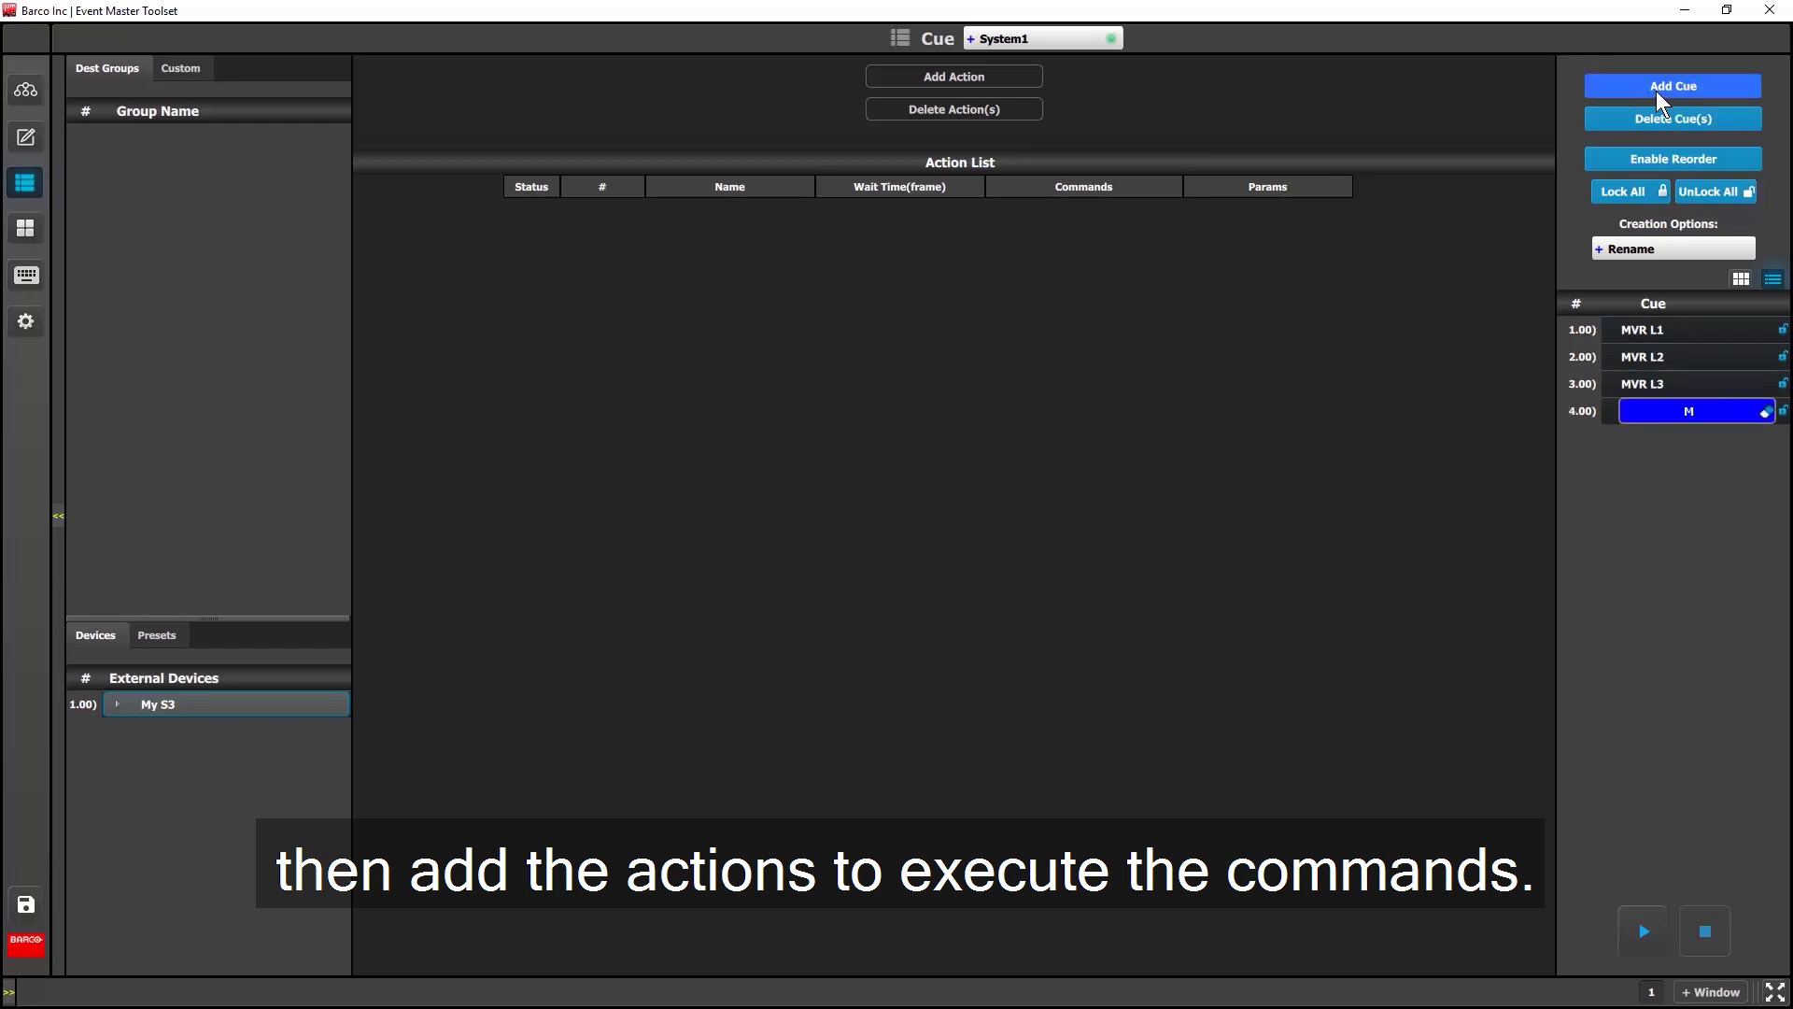
pyautogui.write('VR L4')
pyautogui.press('Return')
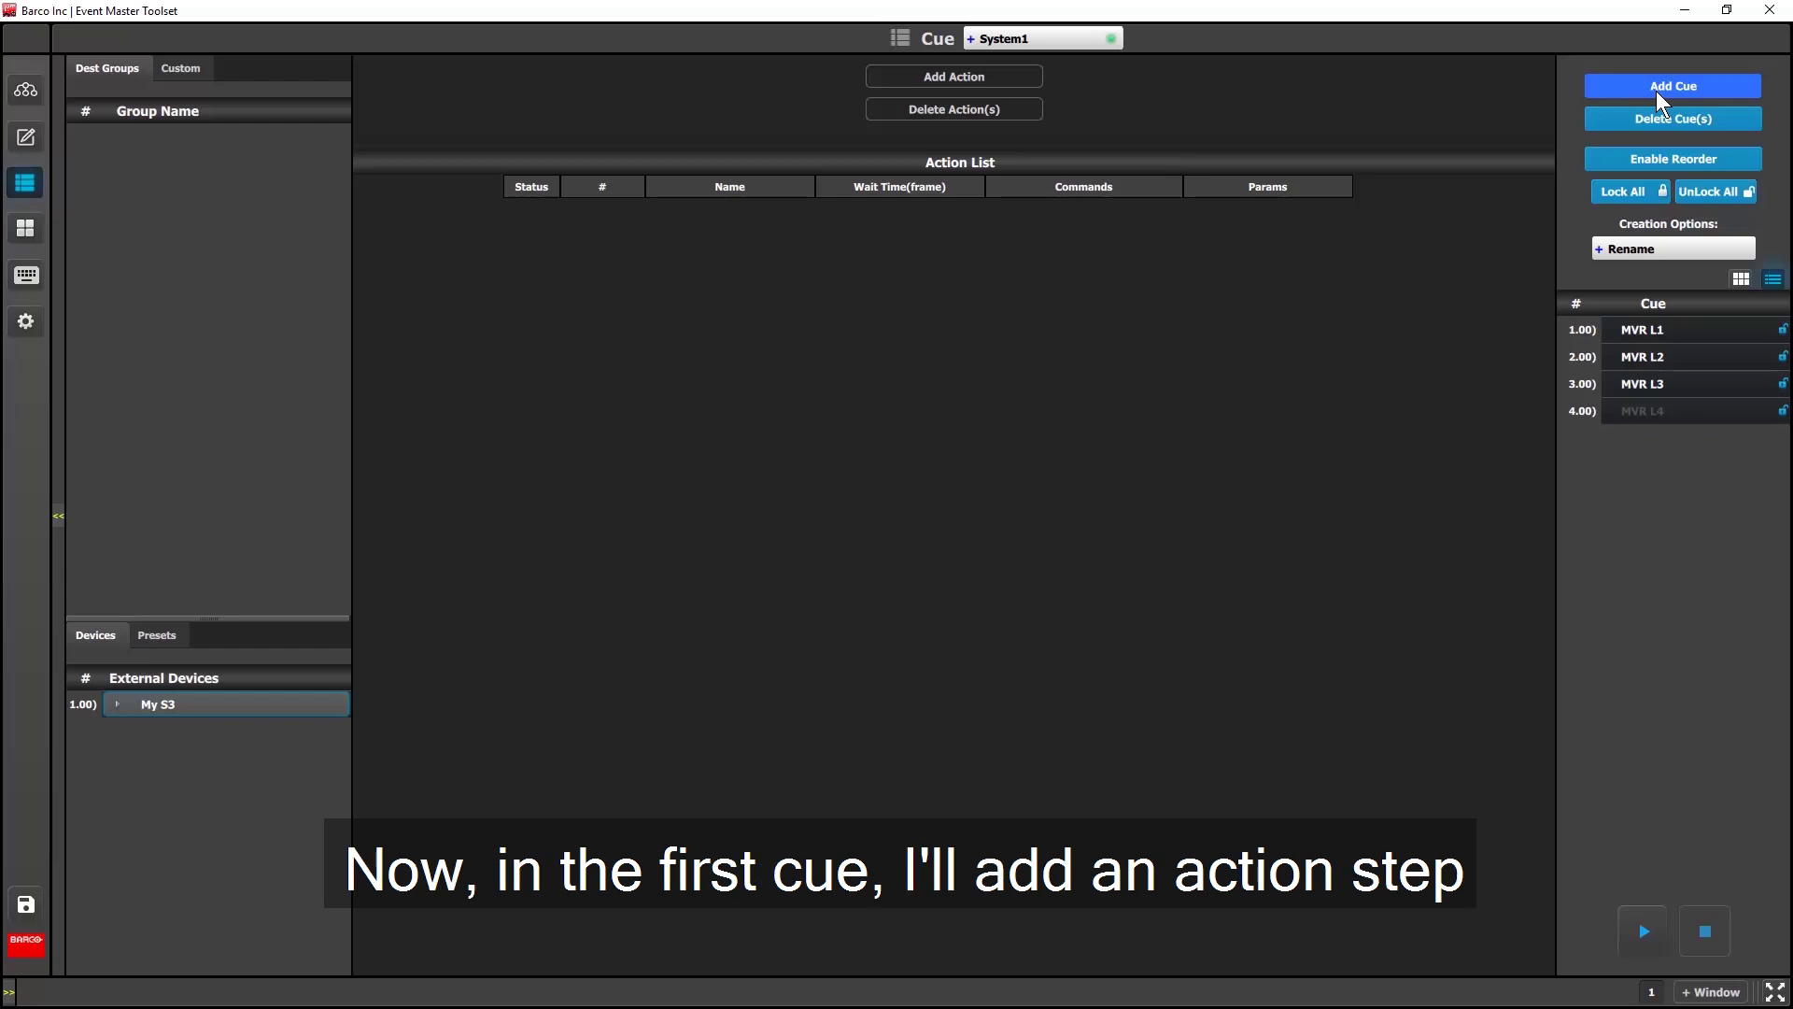
# Give cues MVR L1 and MVR L2 an Action1 running the matching My S3 command.
pyautogui.click(1657, 332)
pyautogui.click(975, 76)
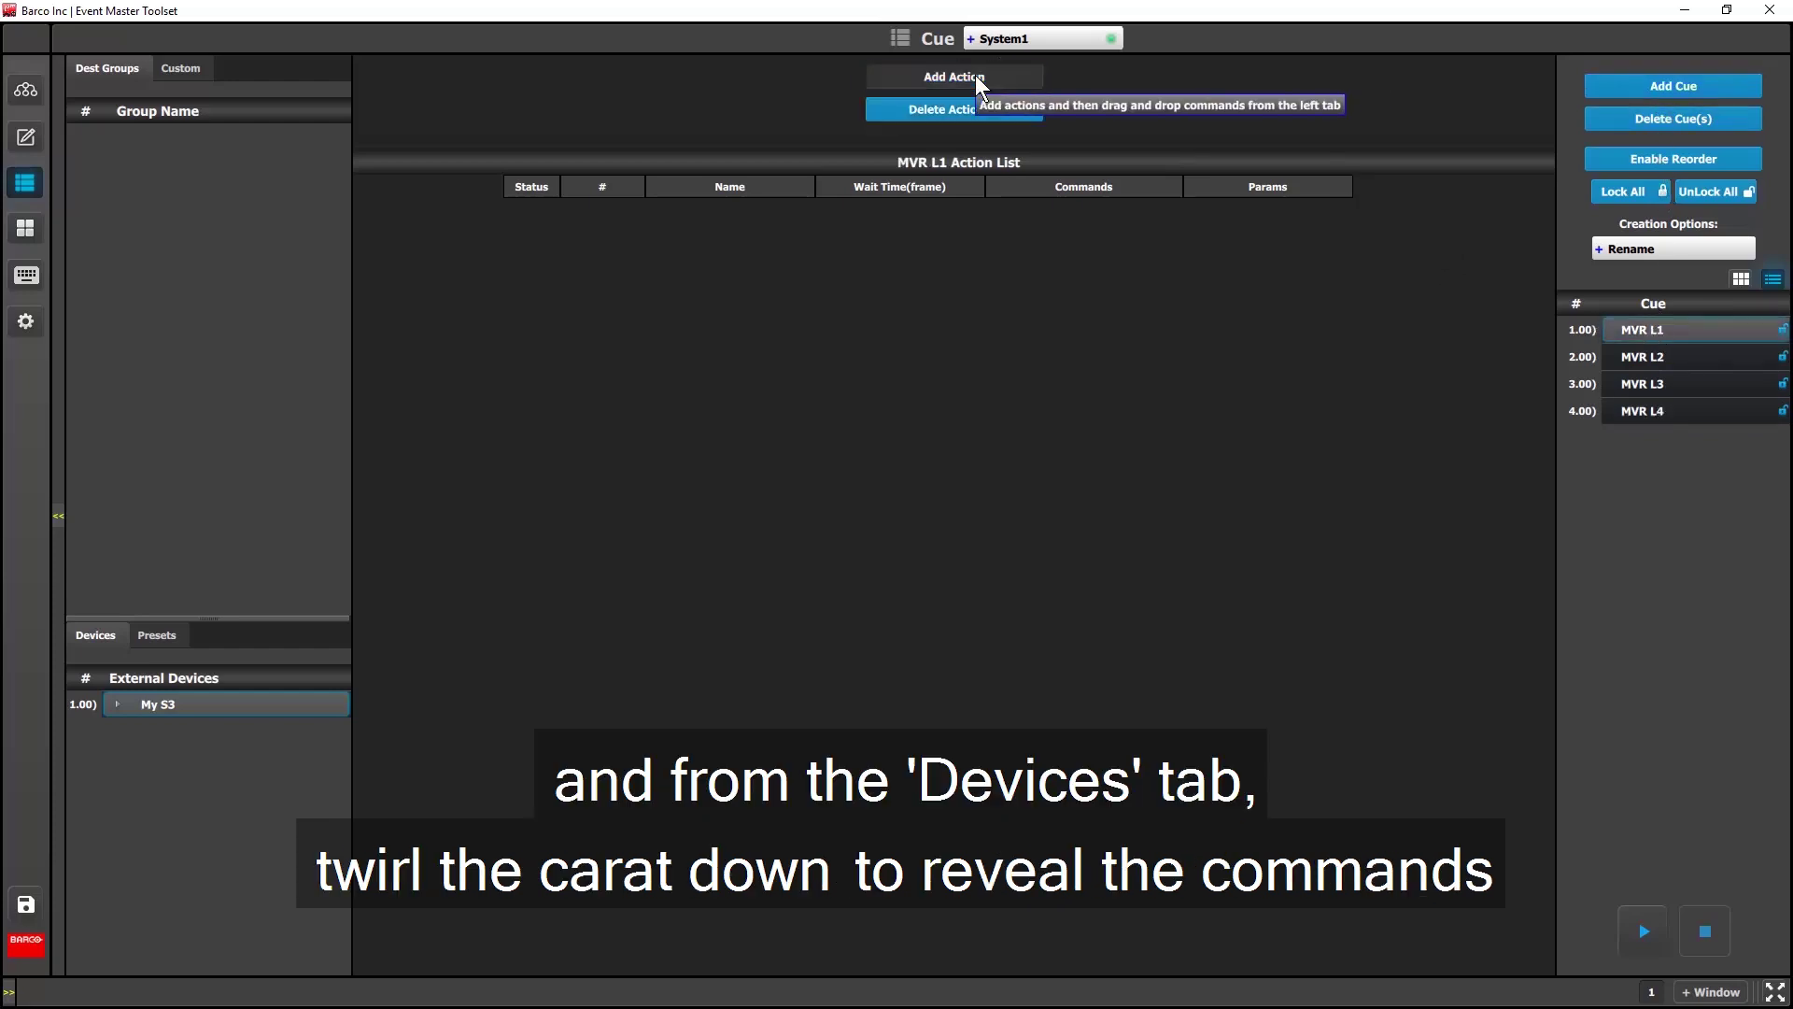
pyautogui.click(119, 706)
pyautogui.moveTo(131, 726); pyautogui.dragTo(1027, 217)
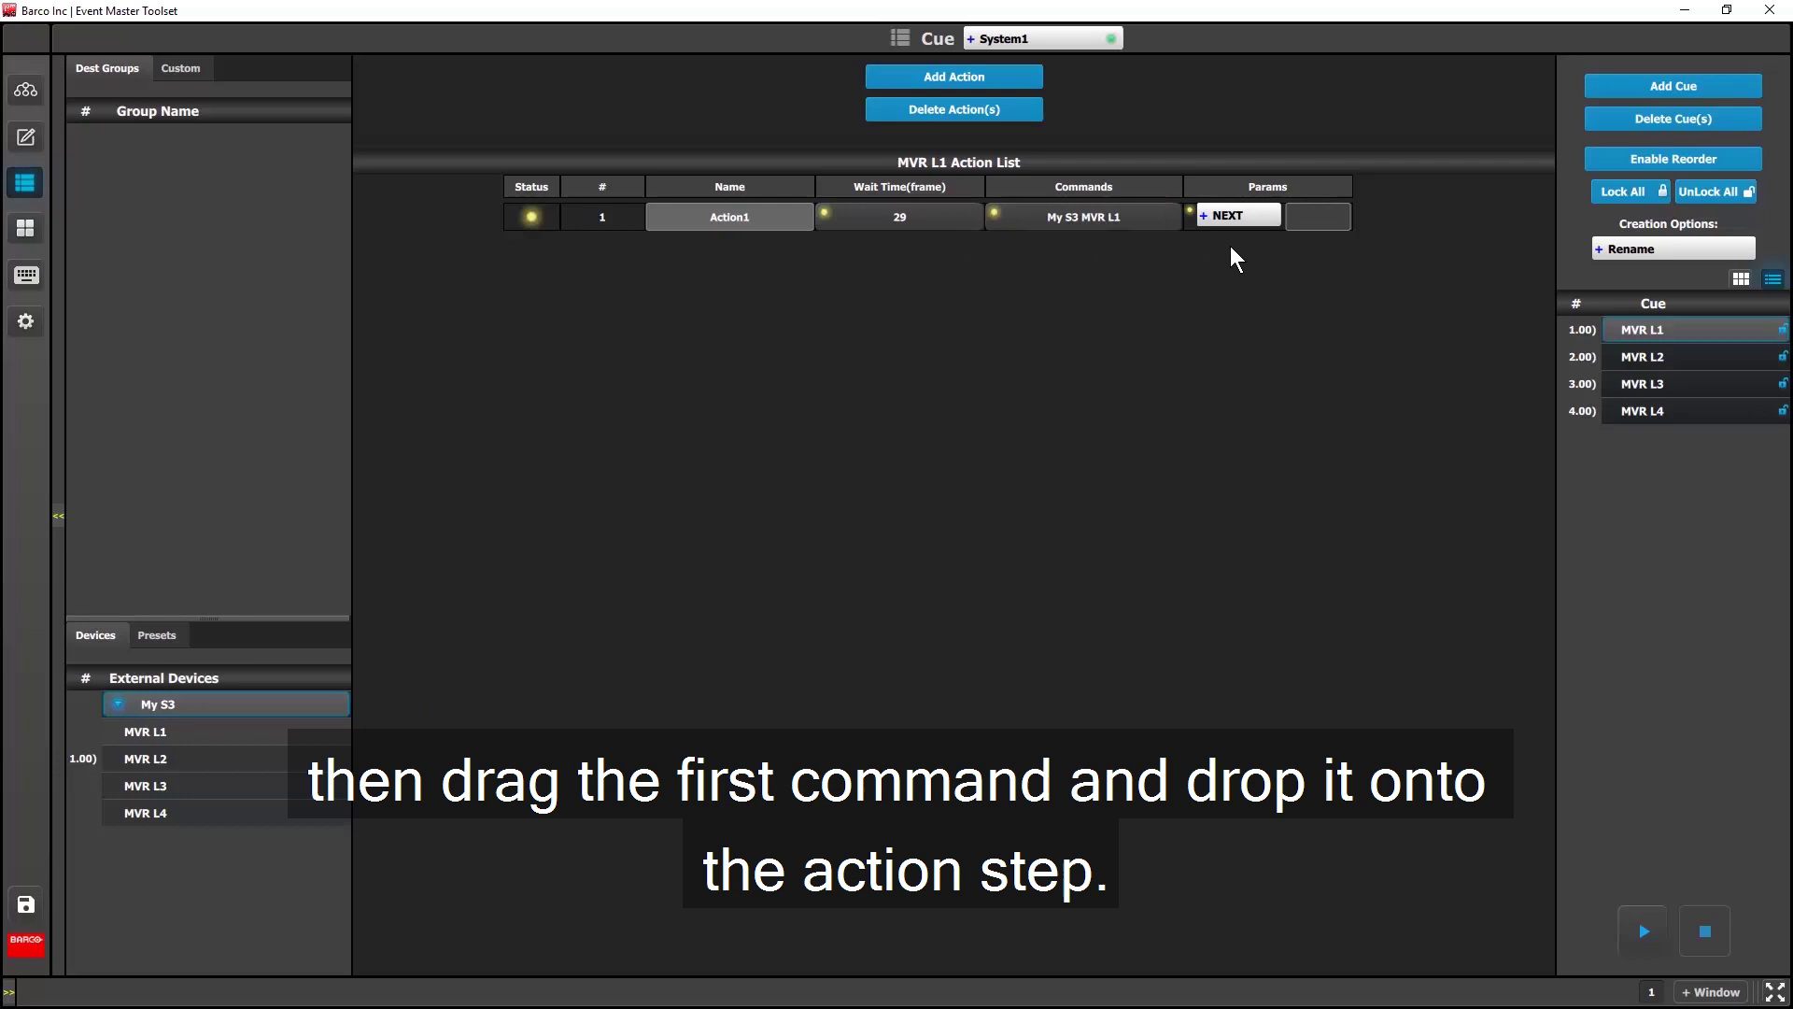
pyautogui.click(1646, 357)
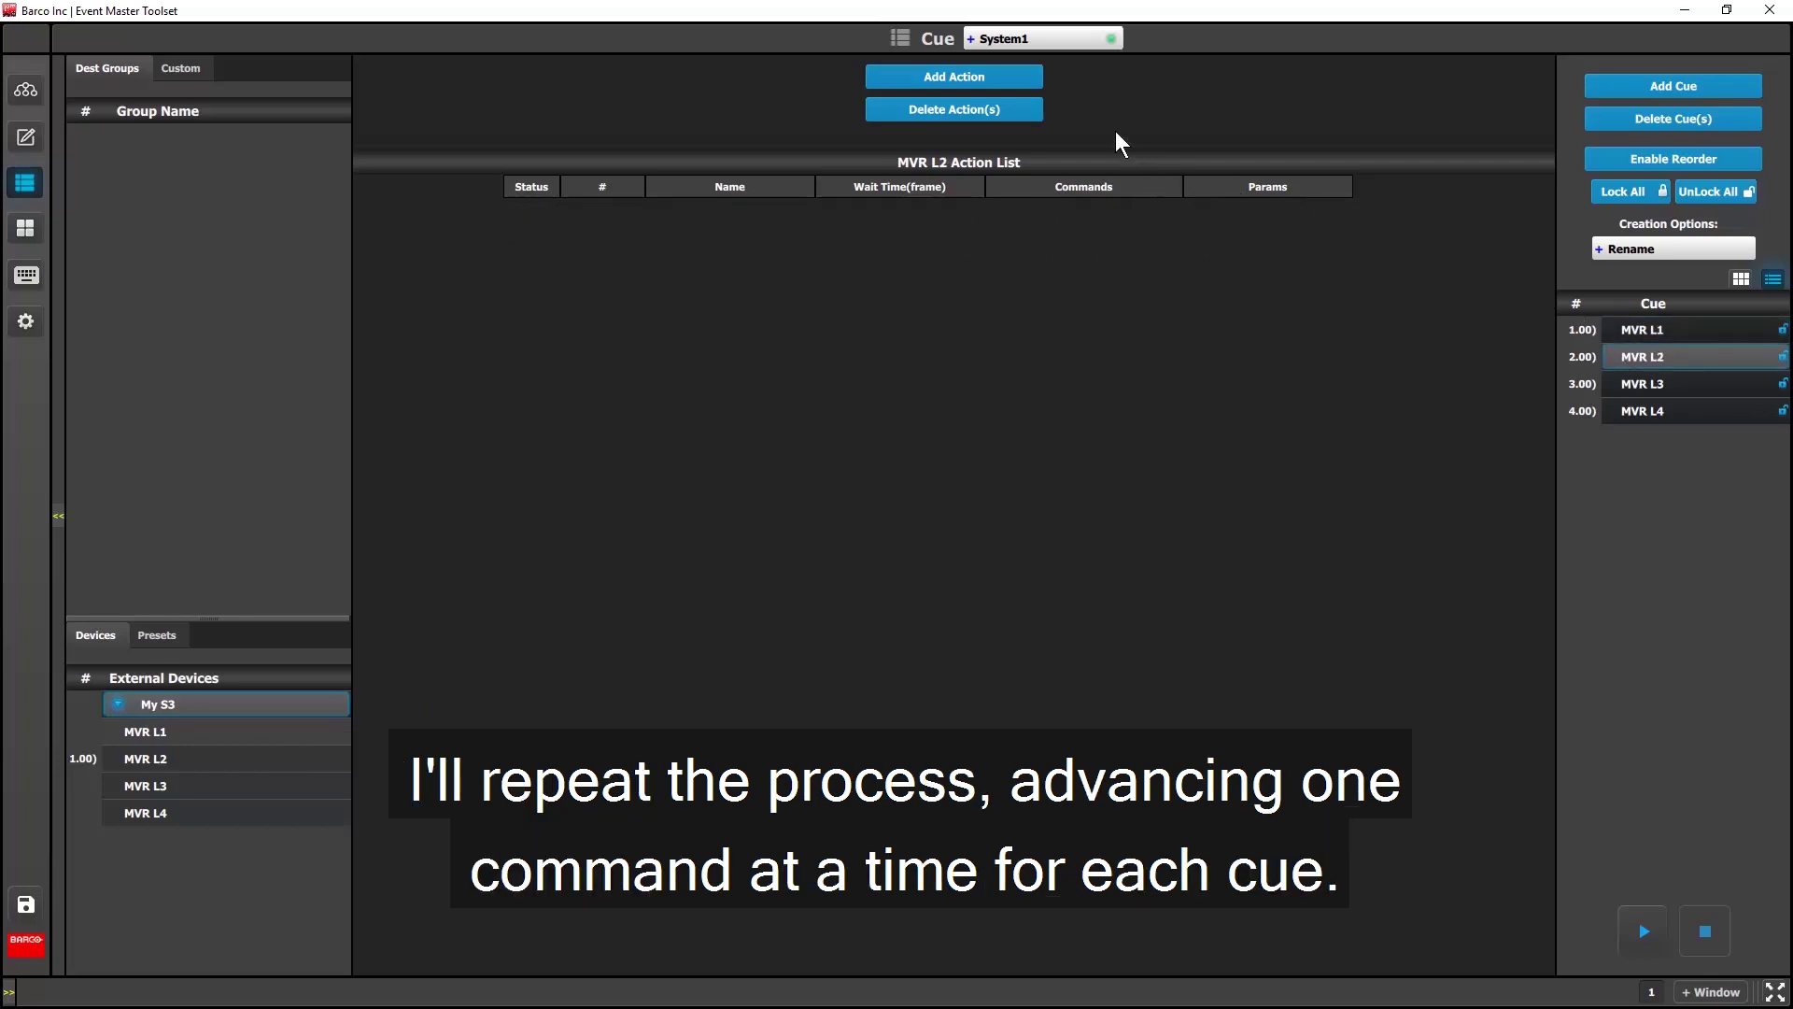
pyautogui.click(979, 66)
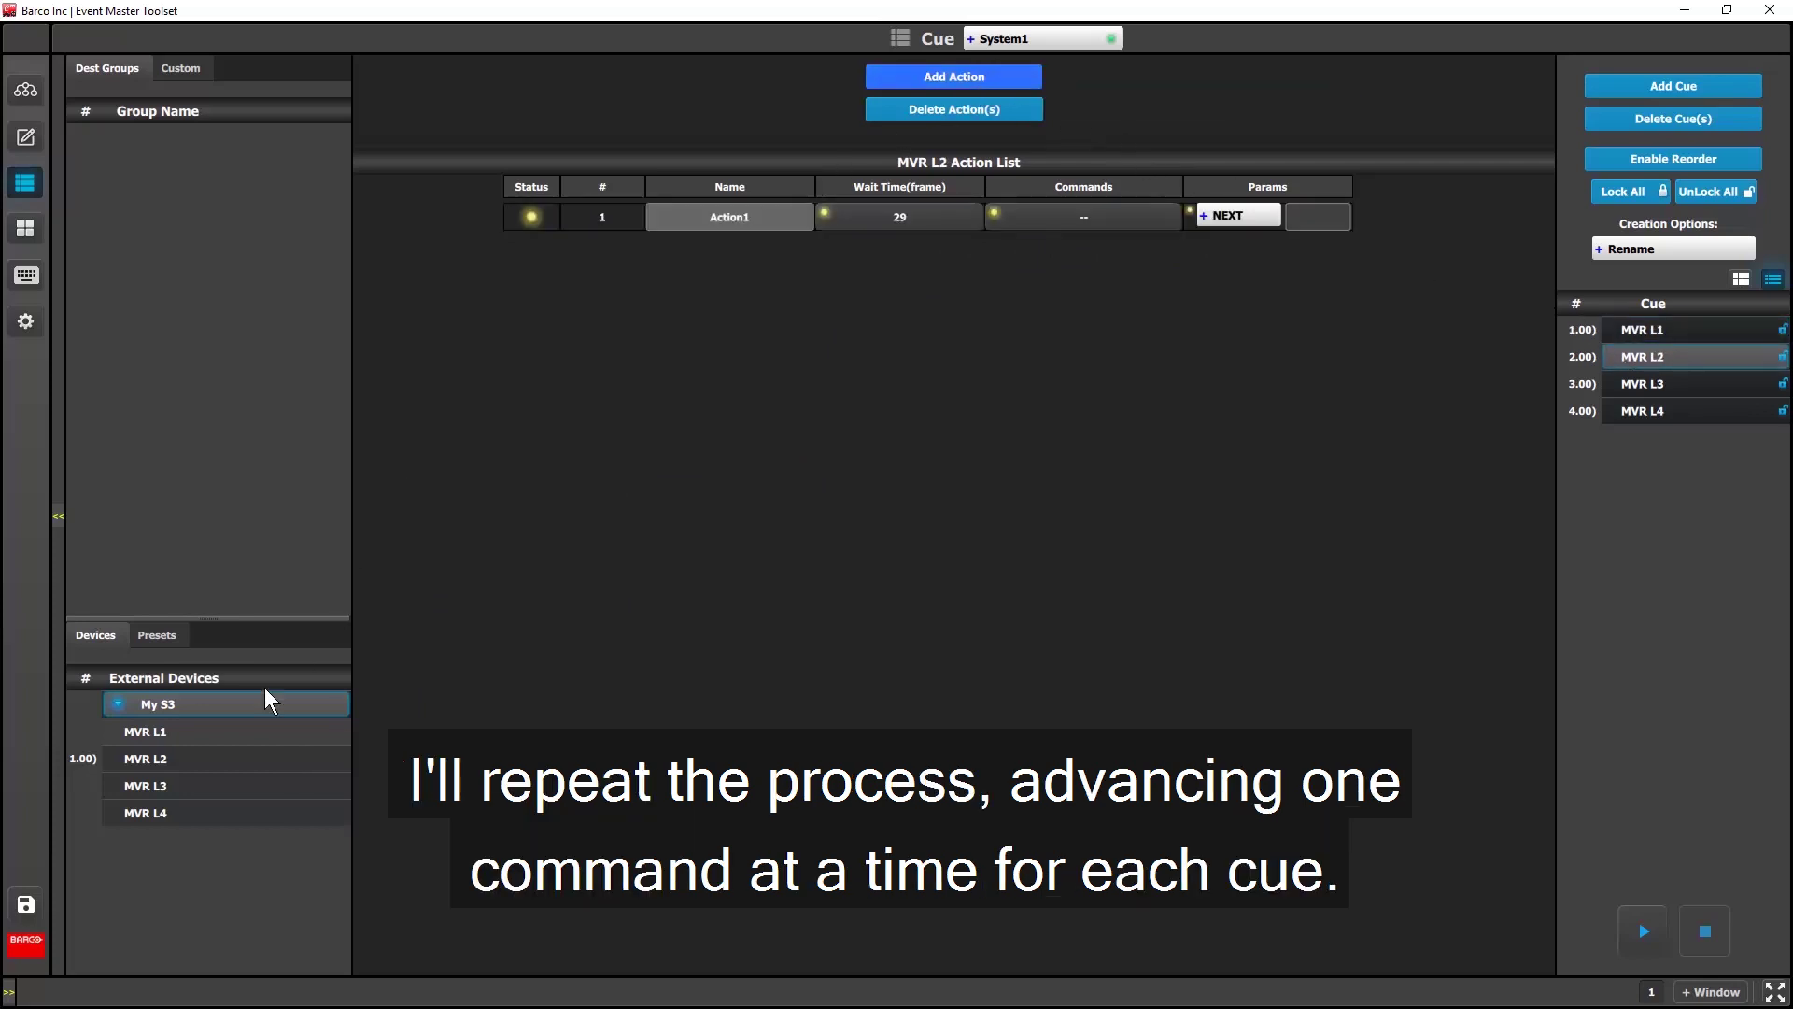
pyautogui.moveTo(167, 757); pyautogui.dragTo(1033, 215)
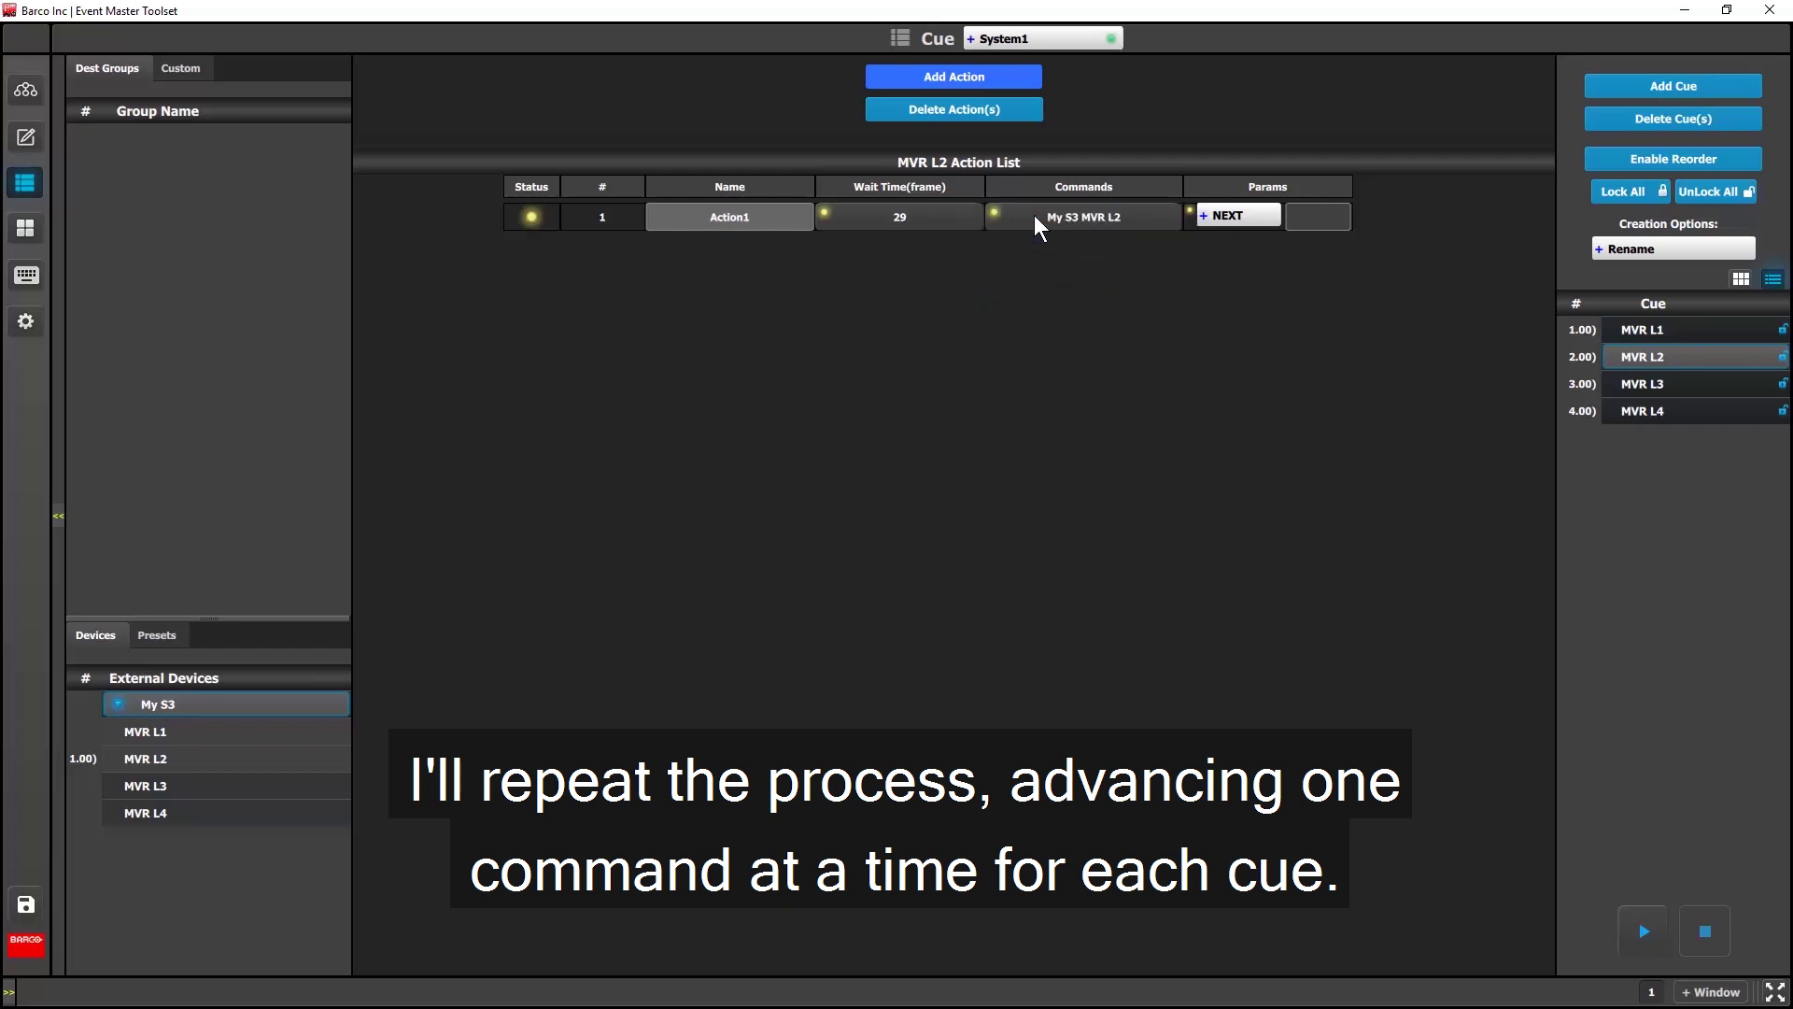
# Give cues MVR L3 and MVR L4 an Action1 running the matching My S3 command.
pyautogui.click(1624, 381)
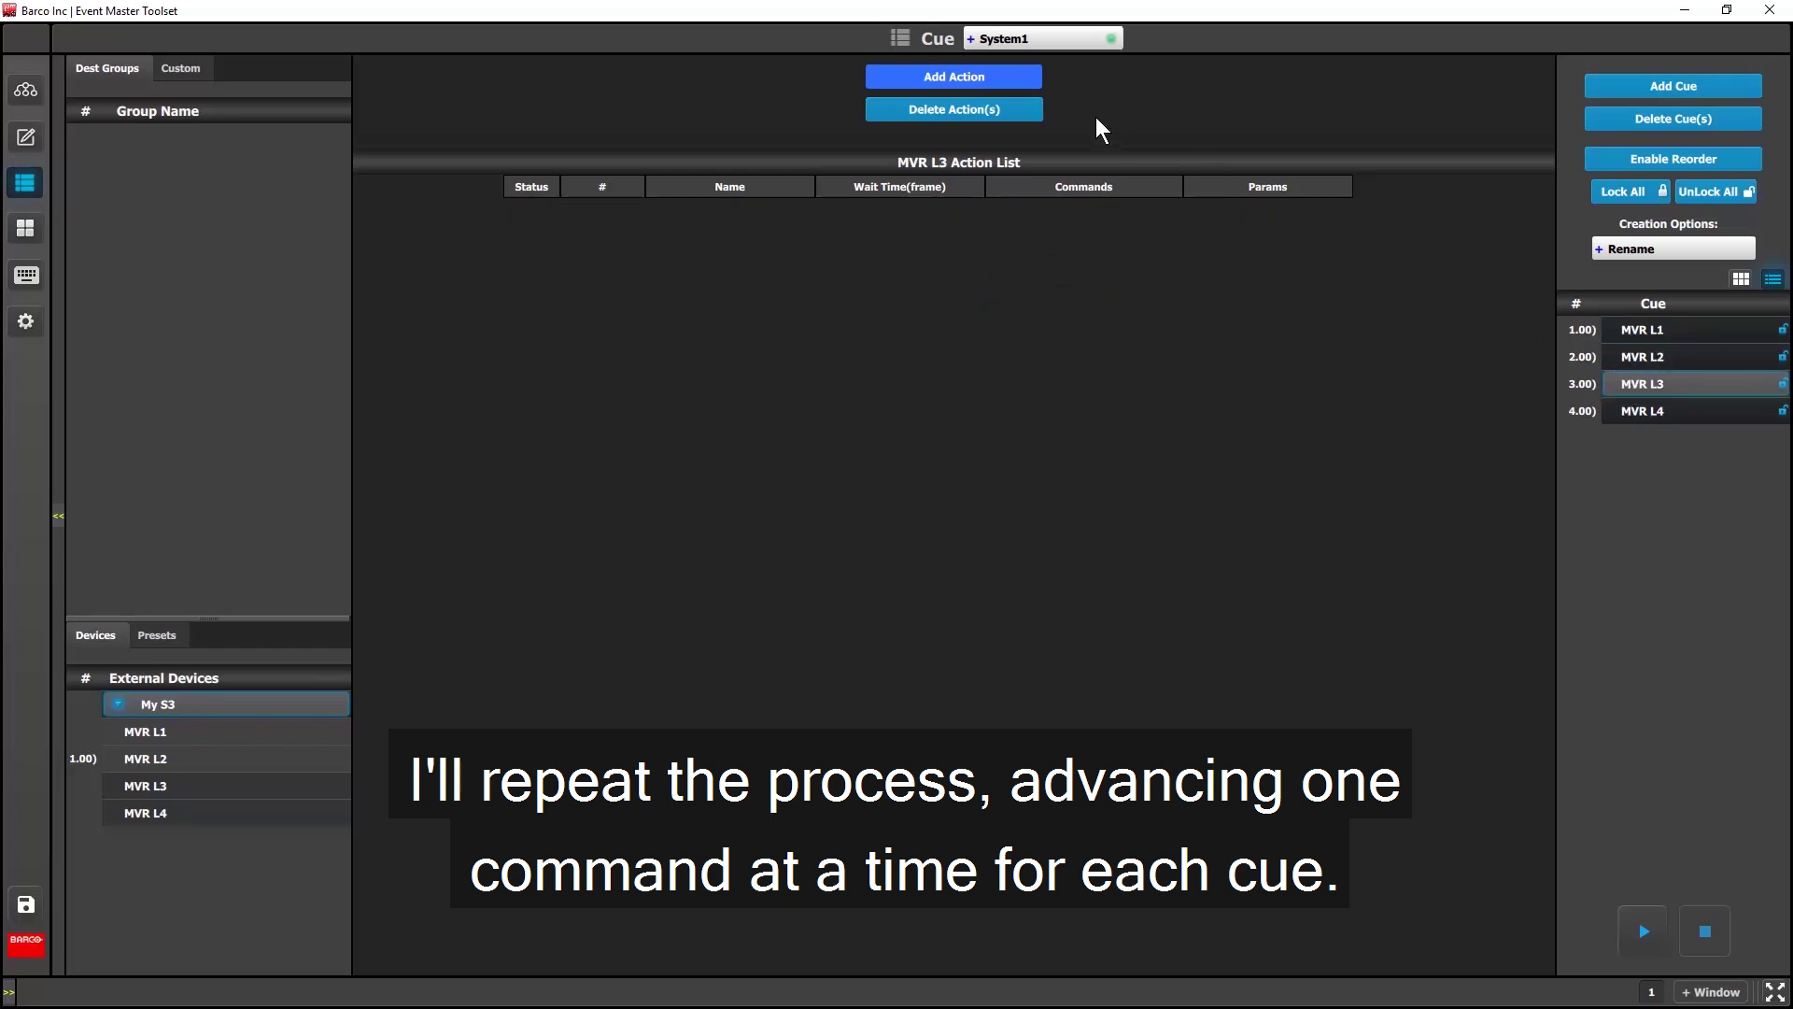
pyautogui.click(985, 69)
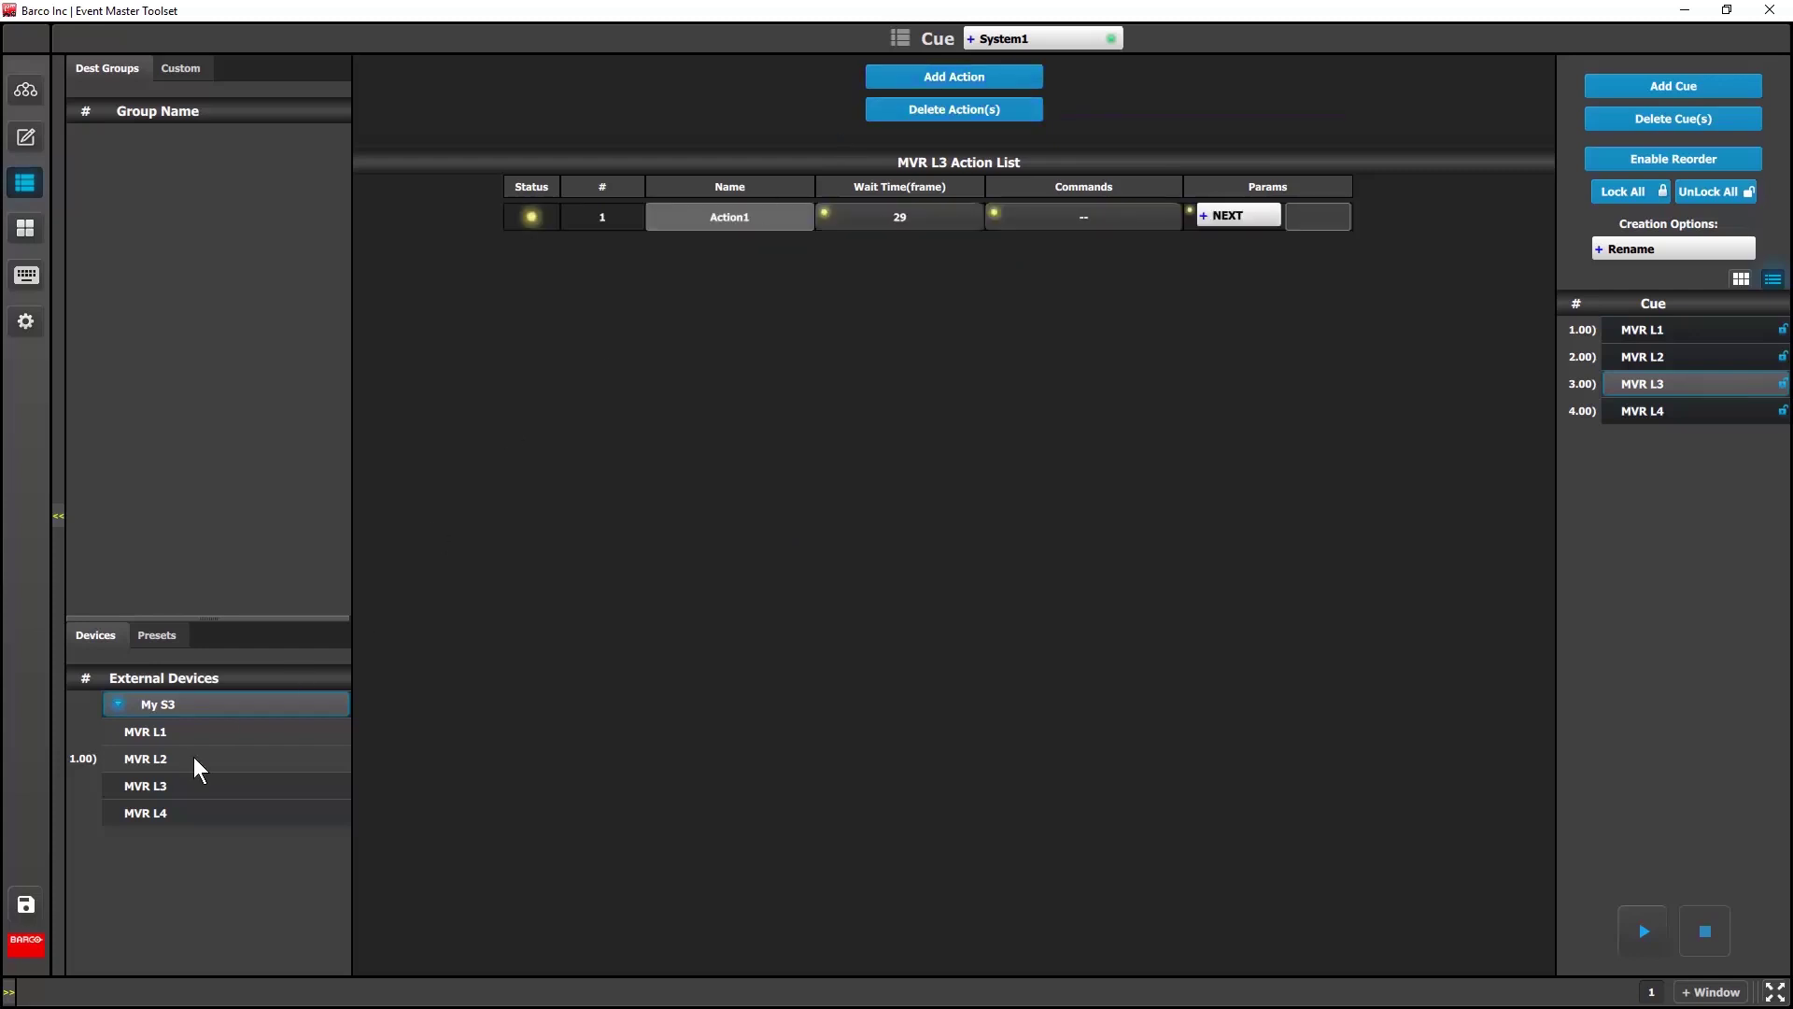
pyautogui.moveTo(147, 785); pyautogui.dragTo(1030, 215)
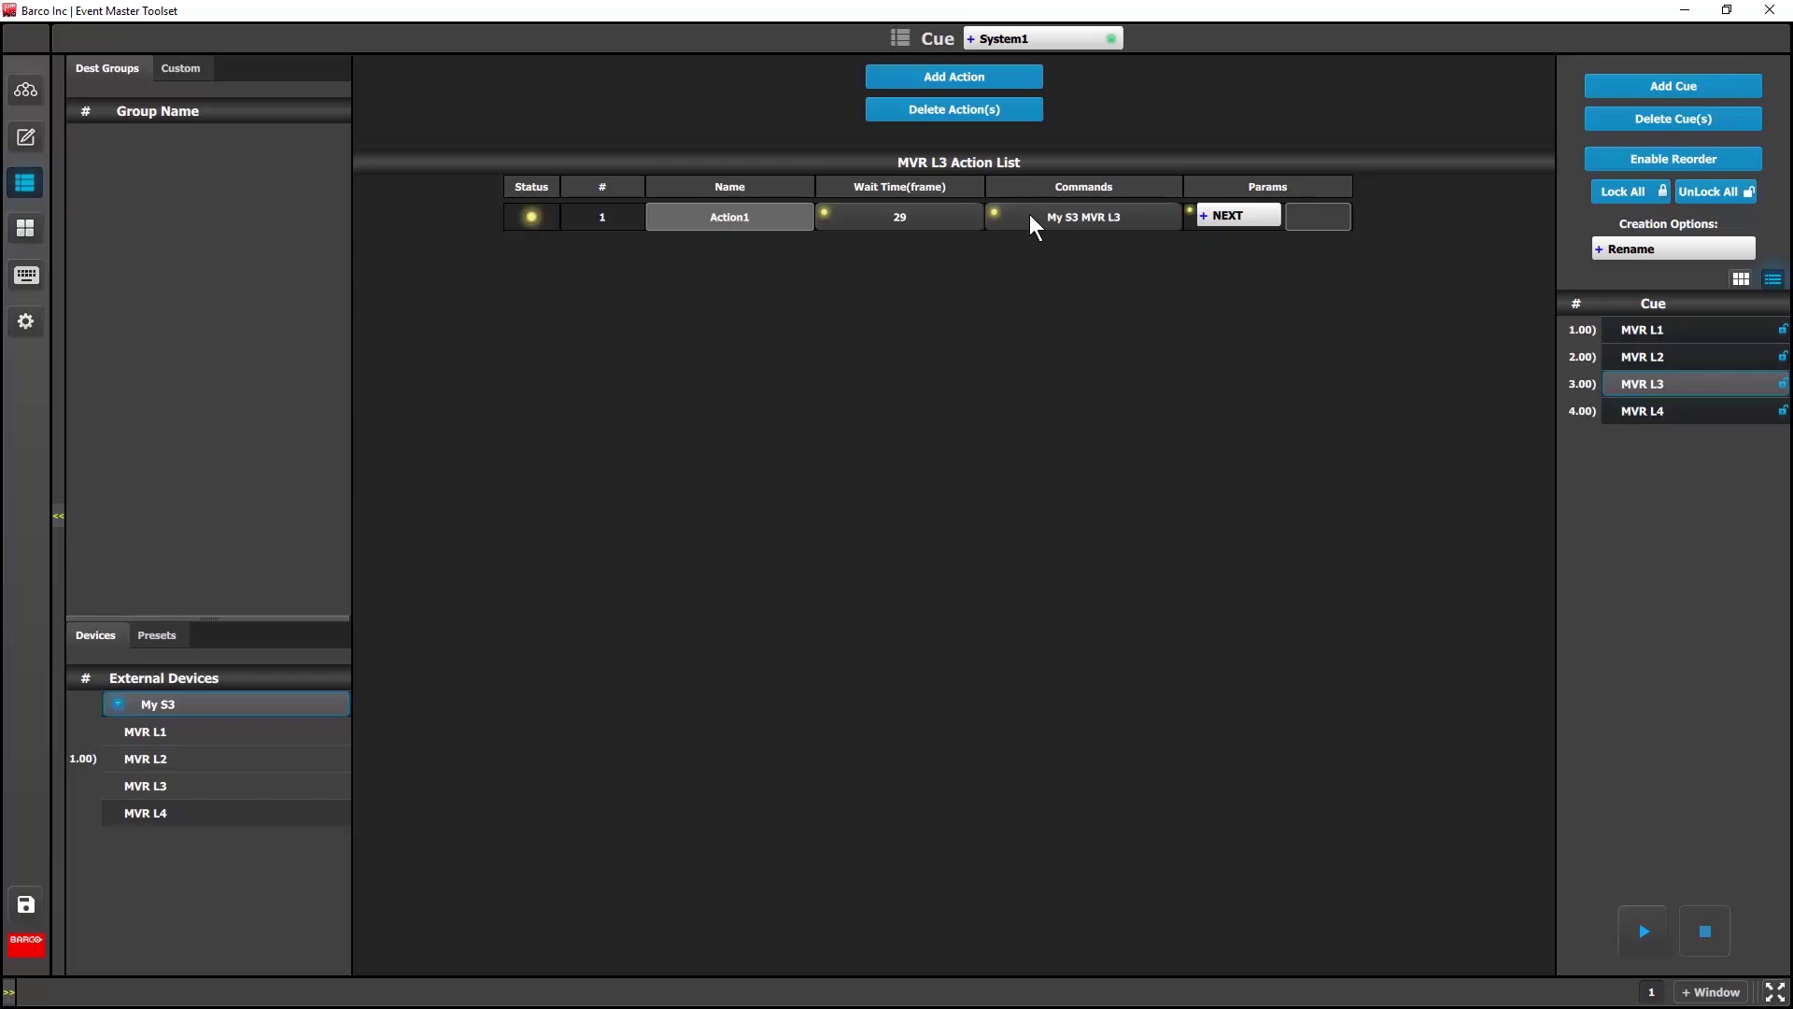
pyautogui.click(1632, 409)
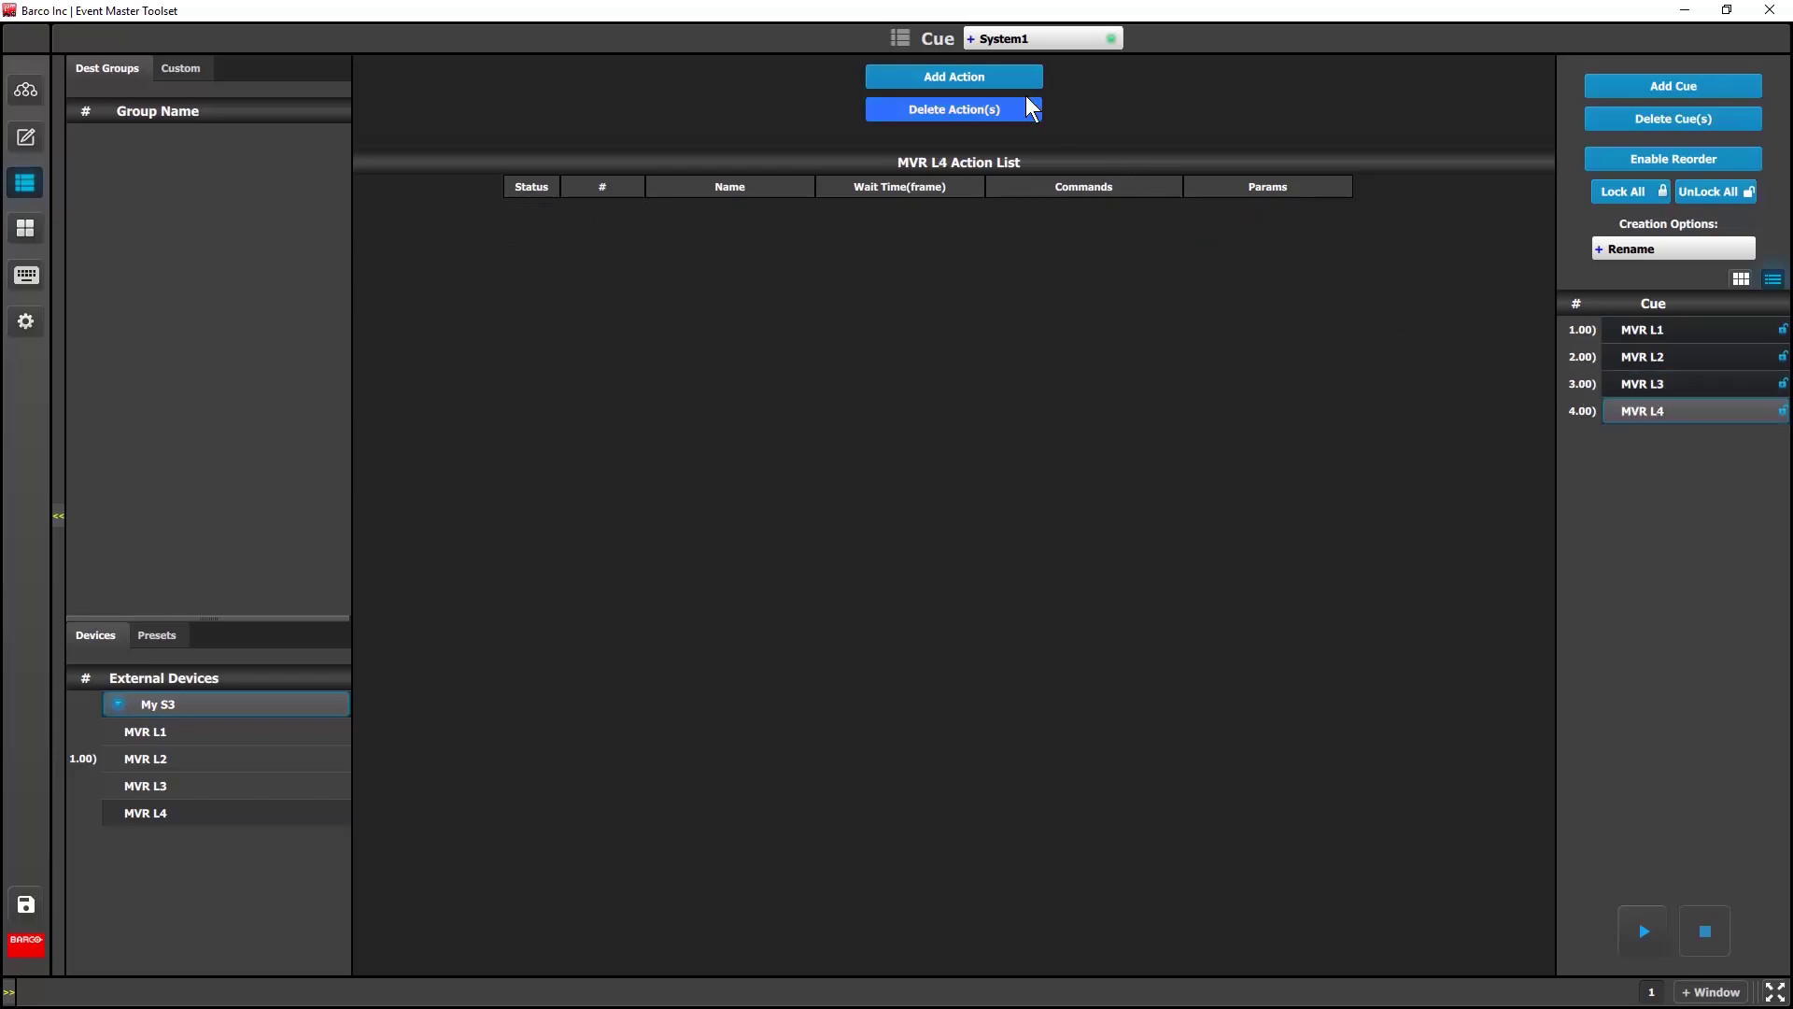
pyautogui.click(996, 77)
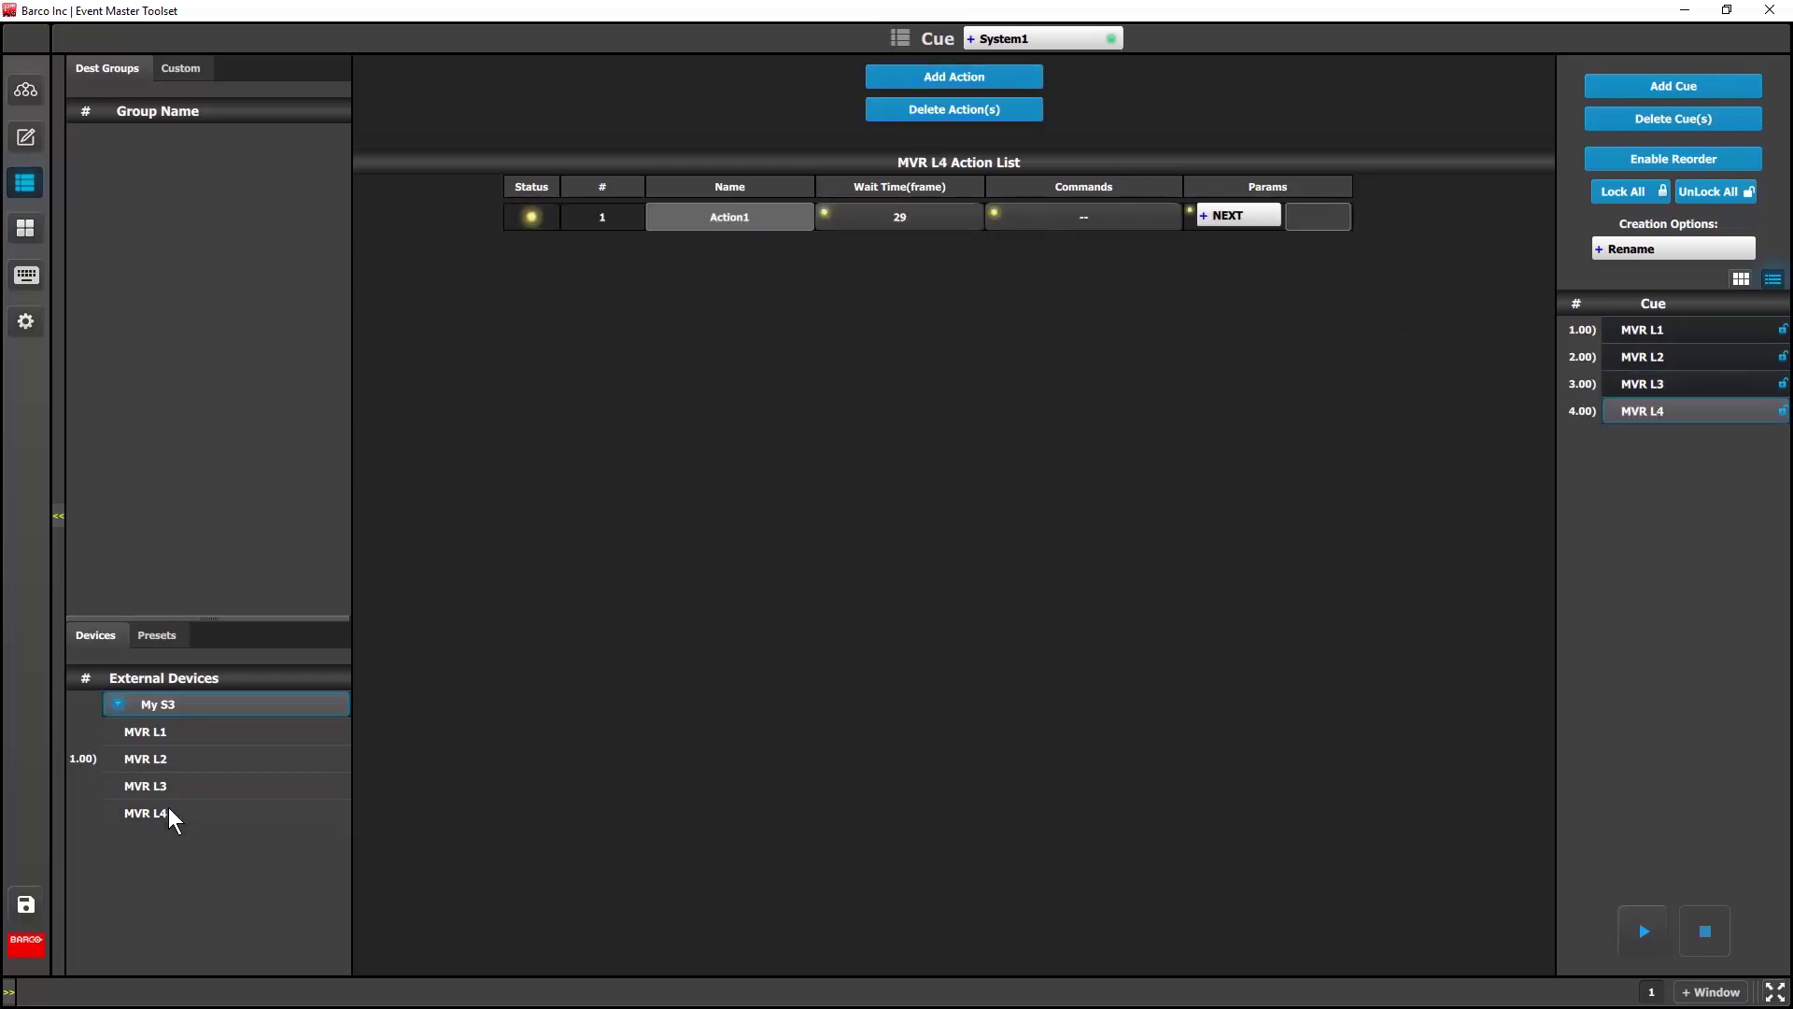
pyautogui.moveTo(158, 810); pyautogui.dragTo(1032, 220)
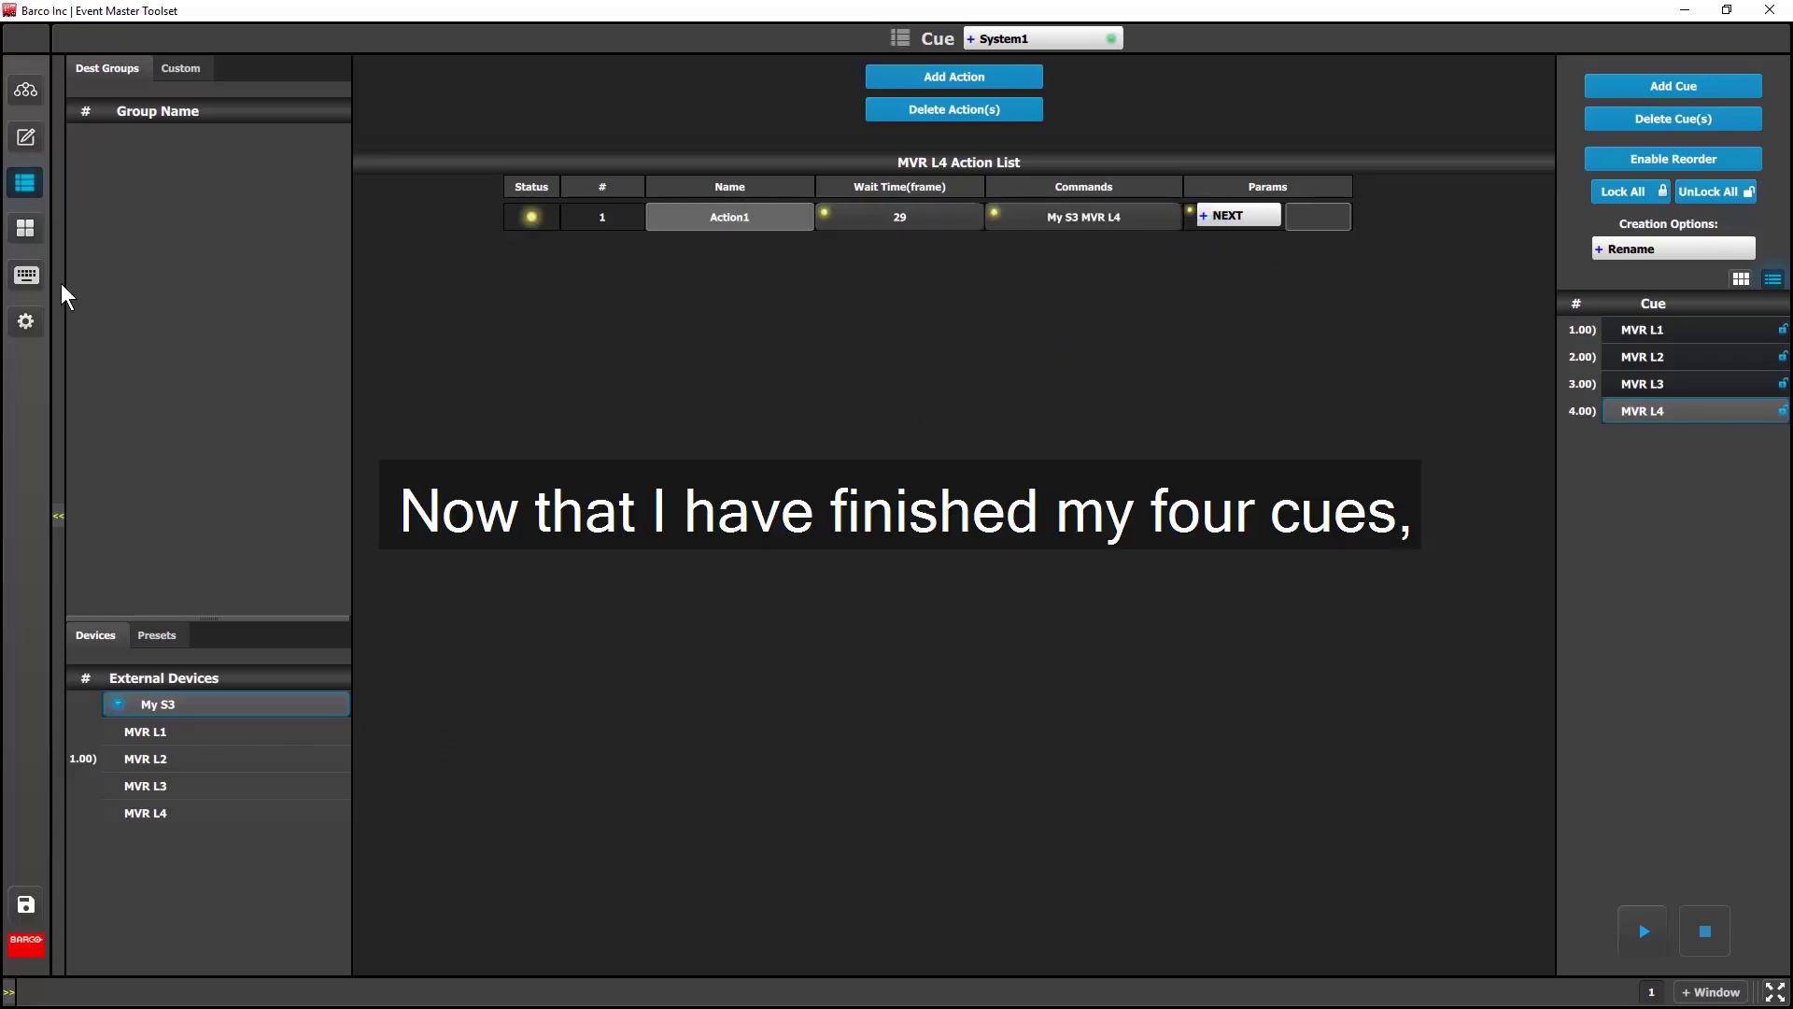
# On the Controller page, place cues MVR L1–L4 on the first four Cue-row keys.
pyautogui.click(35, 276)
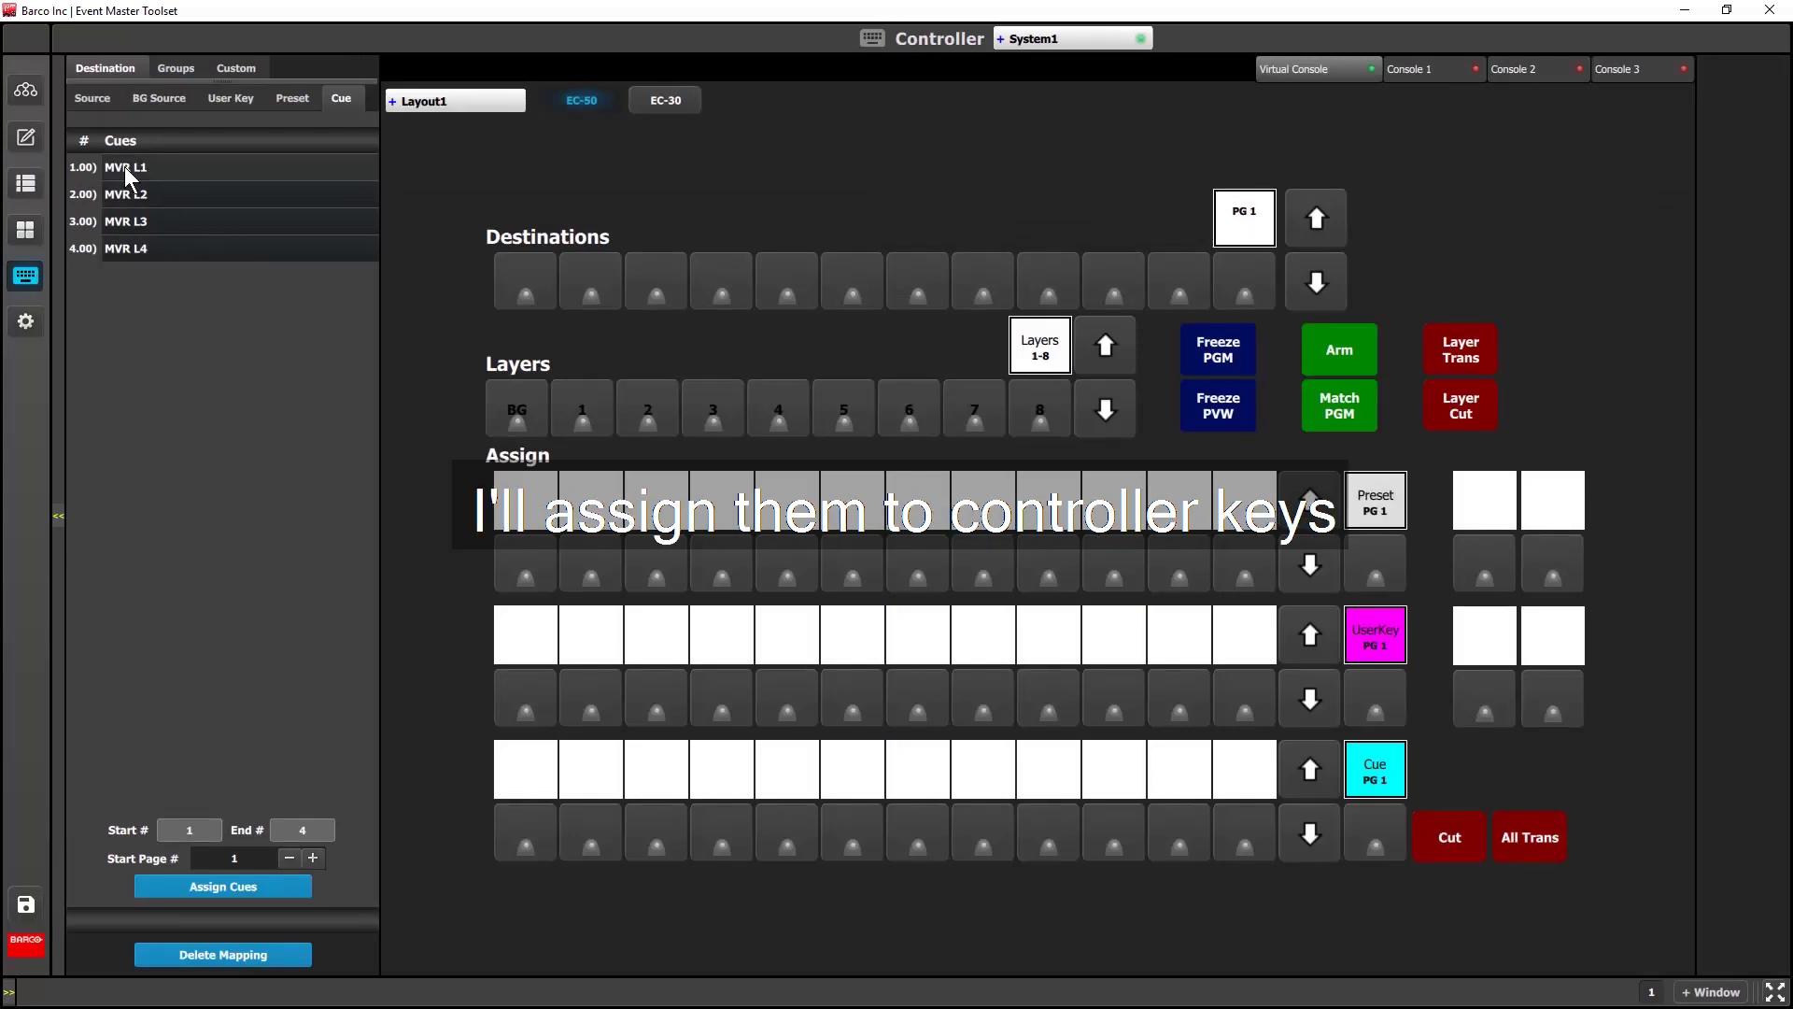
pyautogui.moveTo(125, 167); pyautogui.dragTo(522, 815)
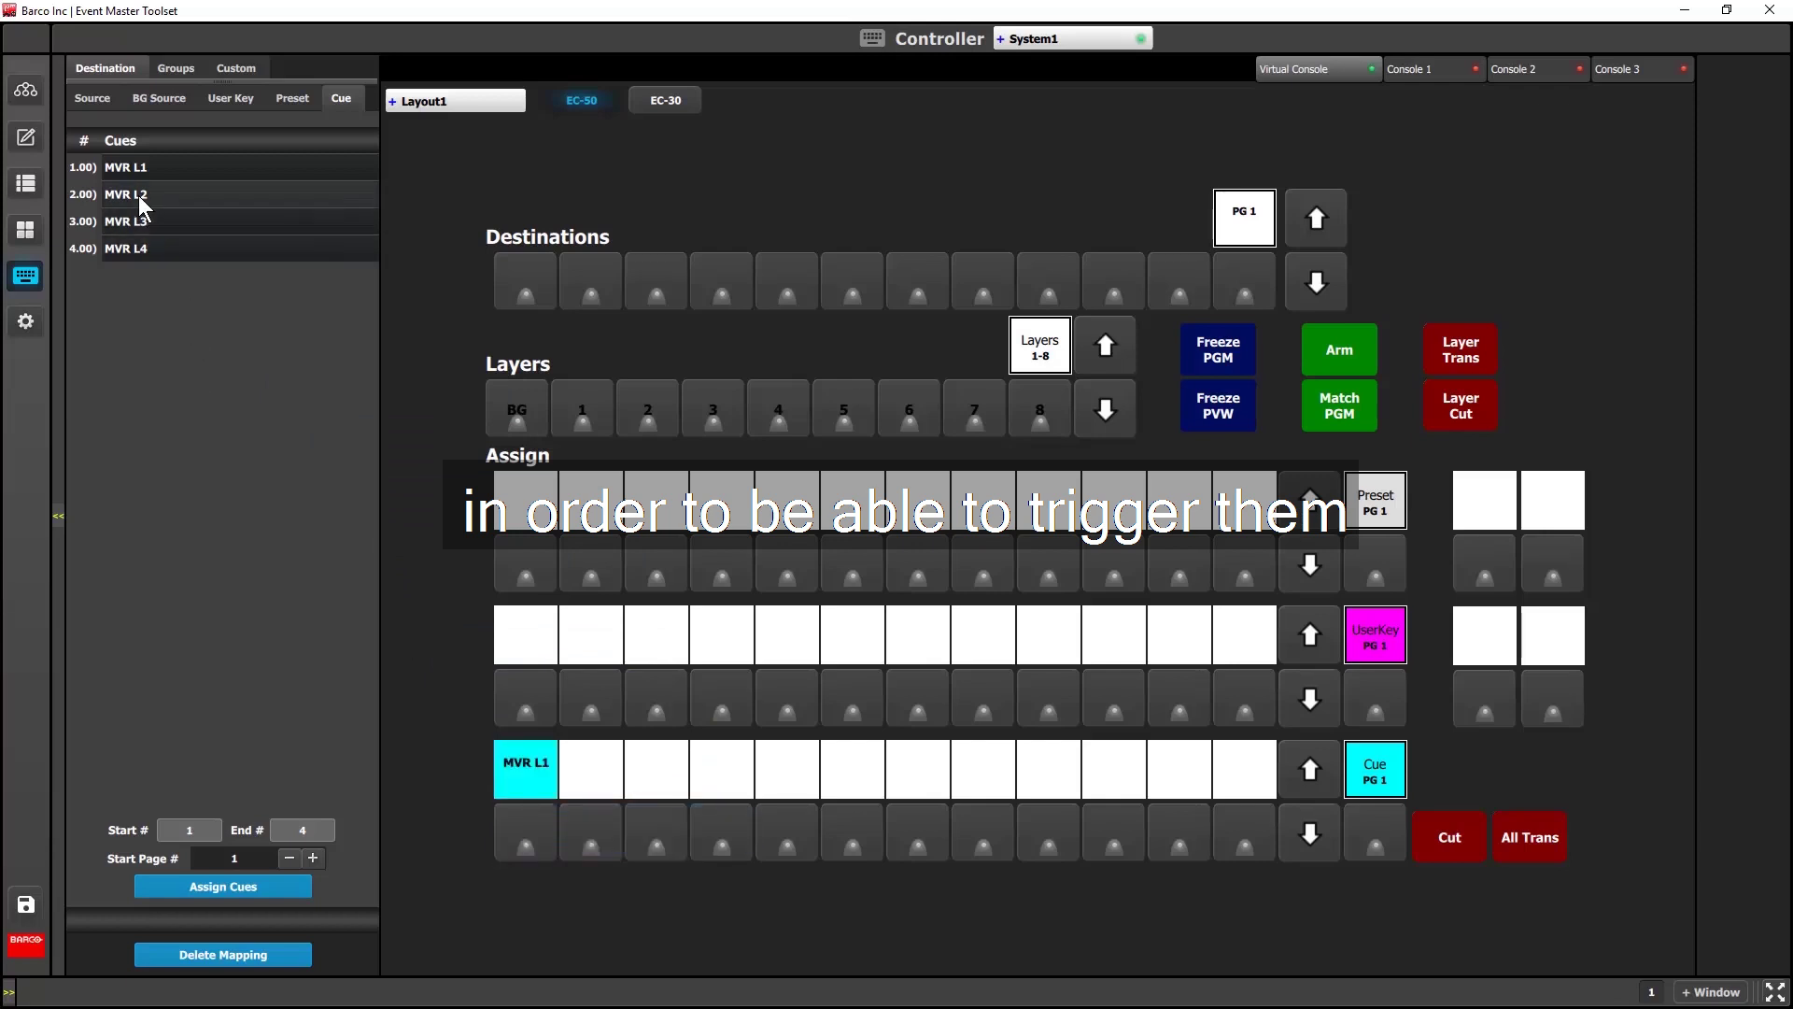
pyautogui.moveTo(140, 195); pyautogui.dragTo(590, 816)
pyautogui.moveTo(118, 220); pyautogui.dragTo(655, 808)
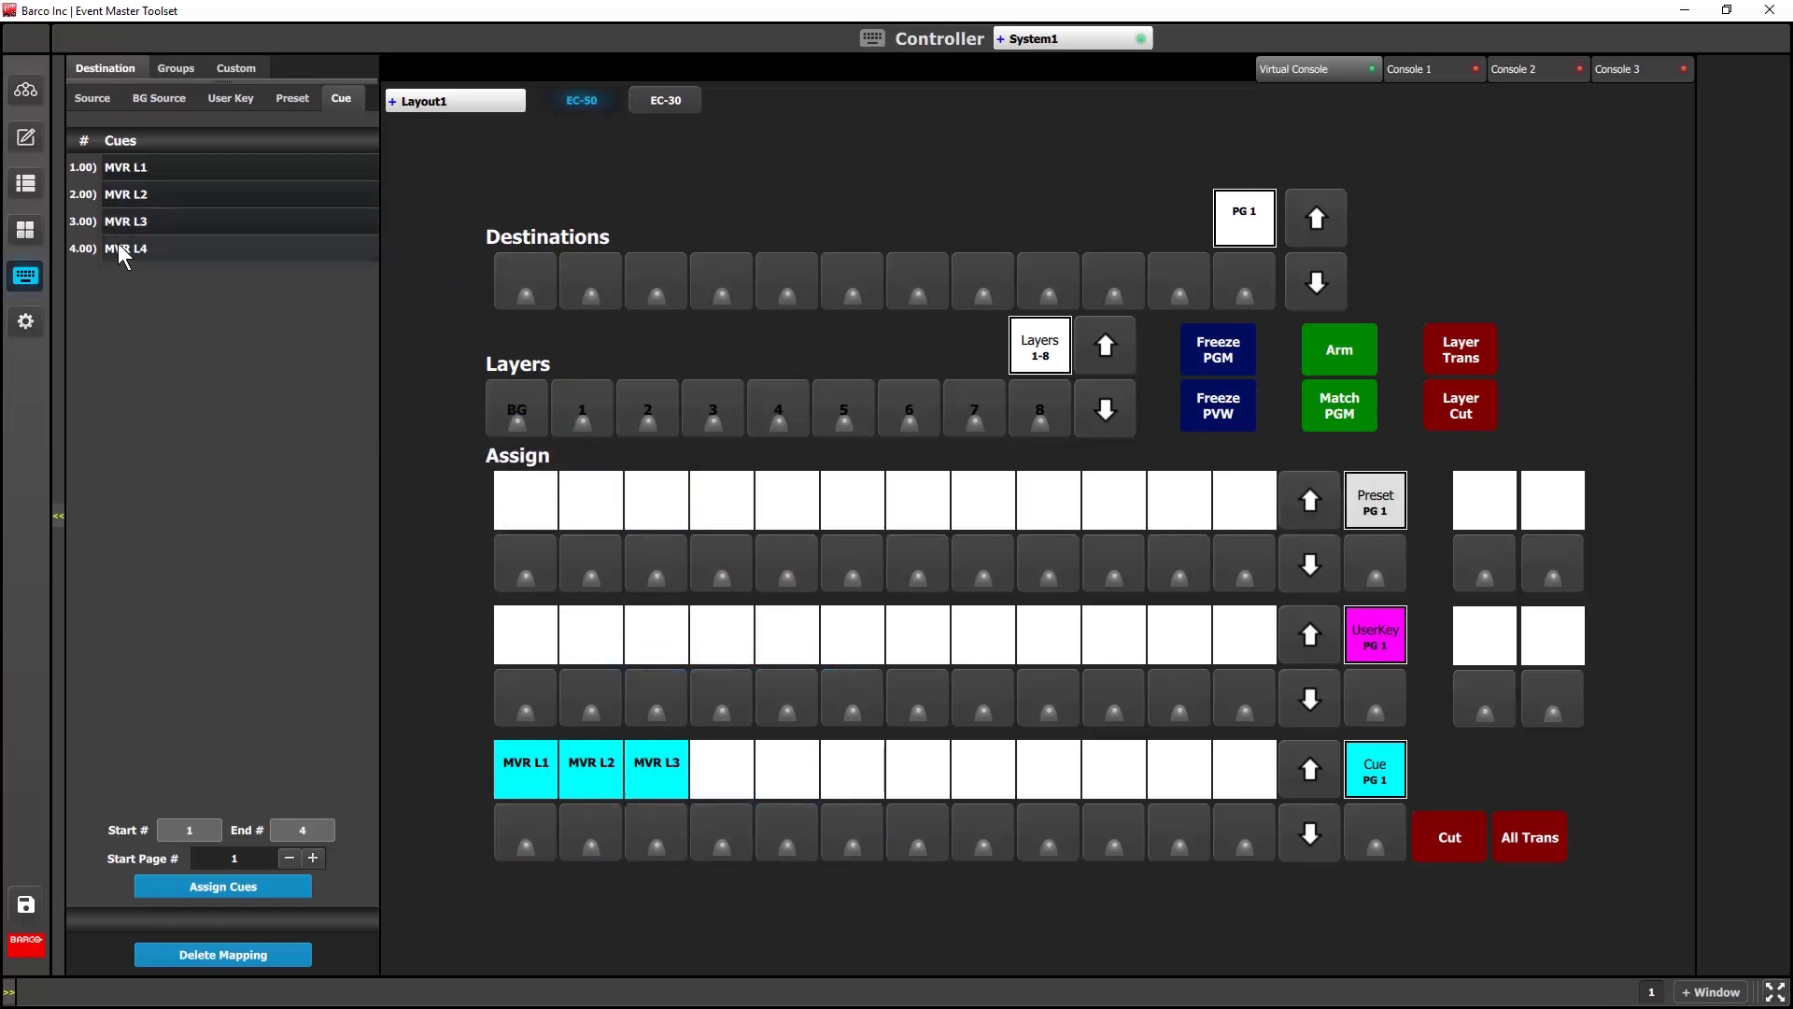
pyautogui.moveTo(118, 252); pyautogui.dragTo(705, 830)
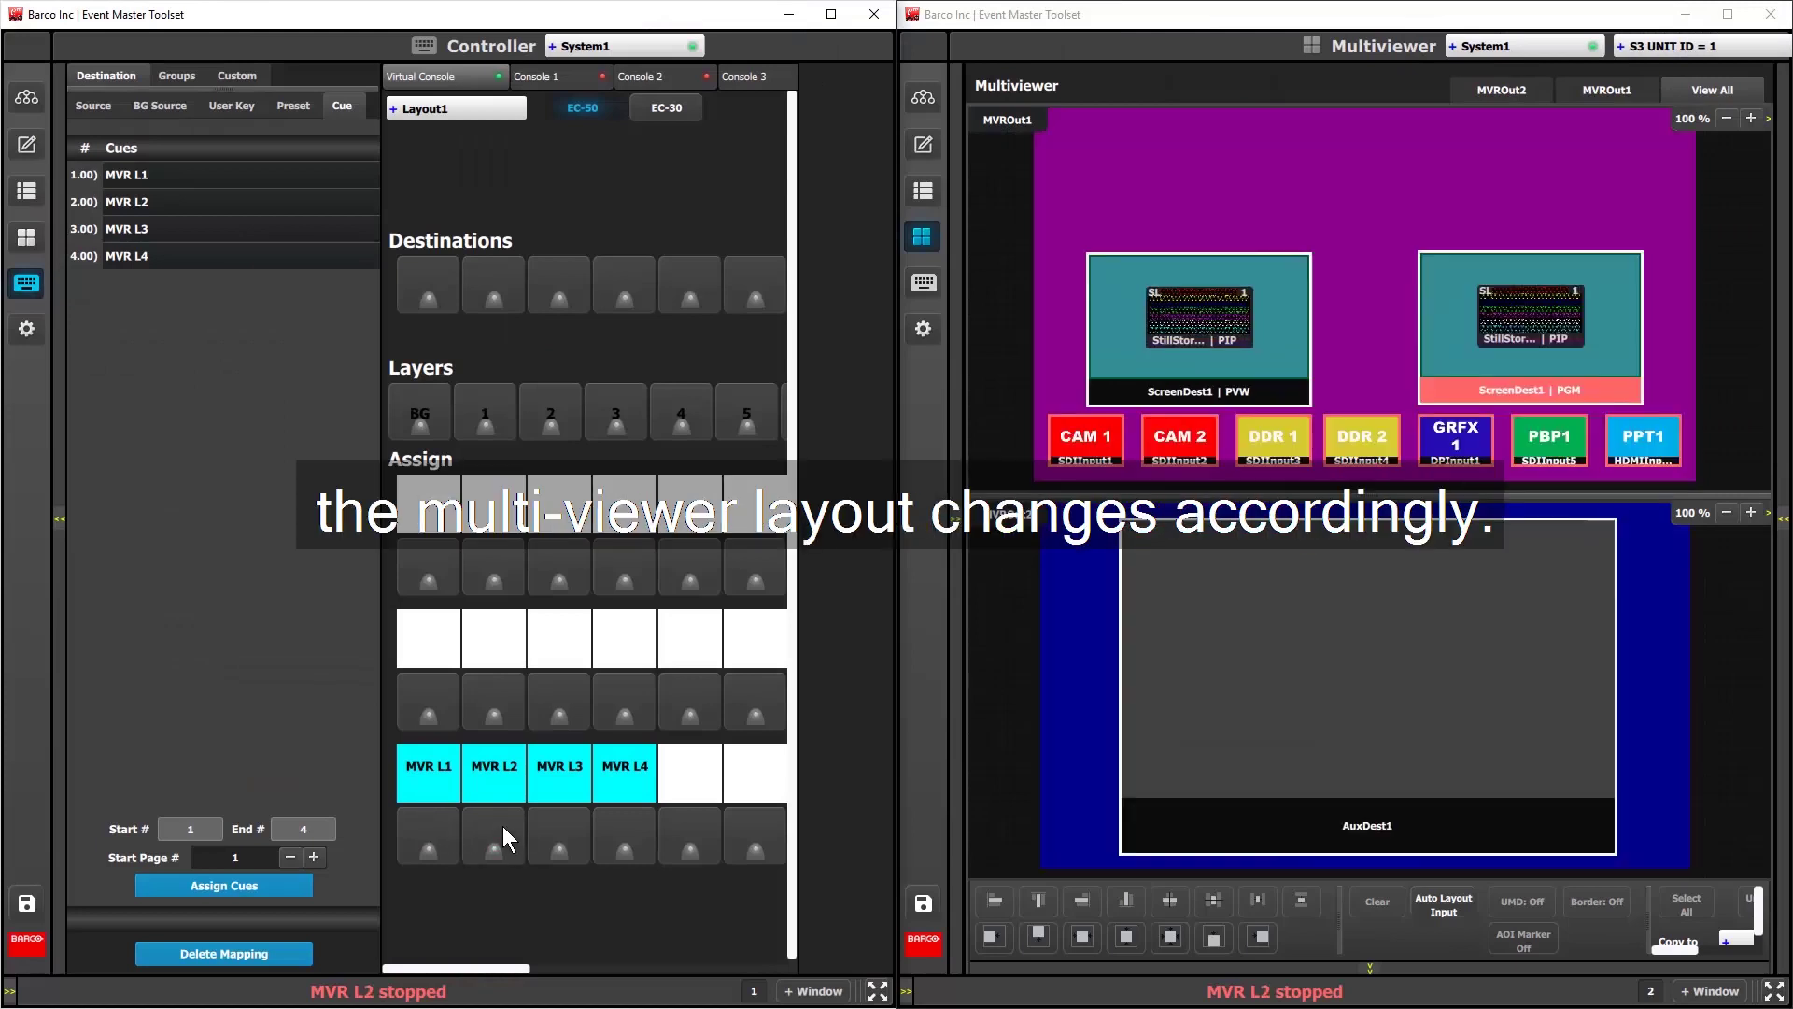
# Fire the MVR L3 cue from the controller to switch the multiviewer to its third layout.
pyautogui.click(574, 825)
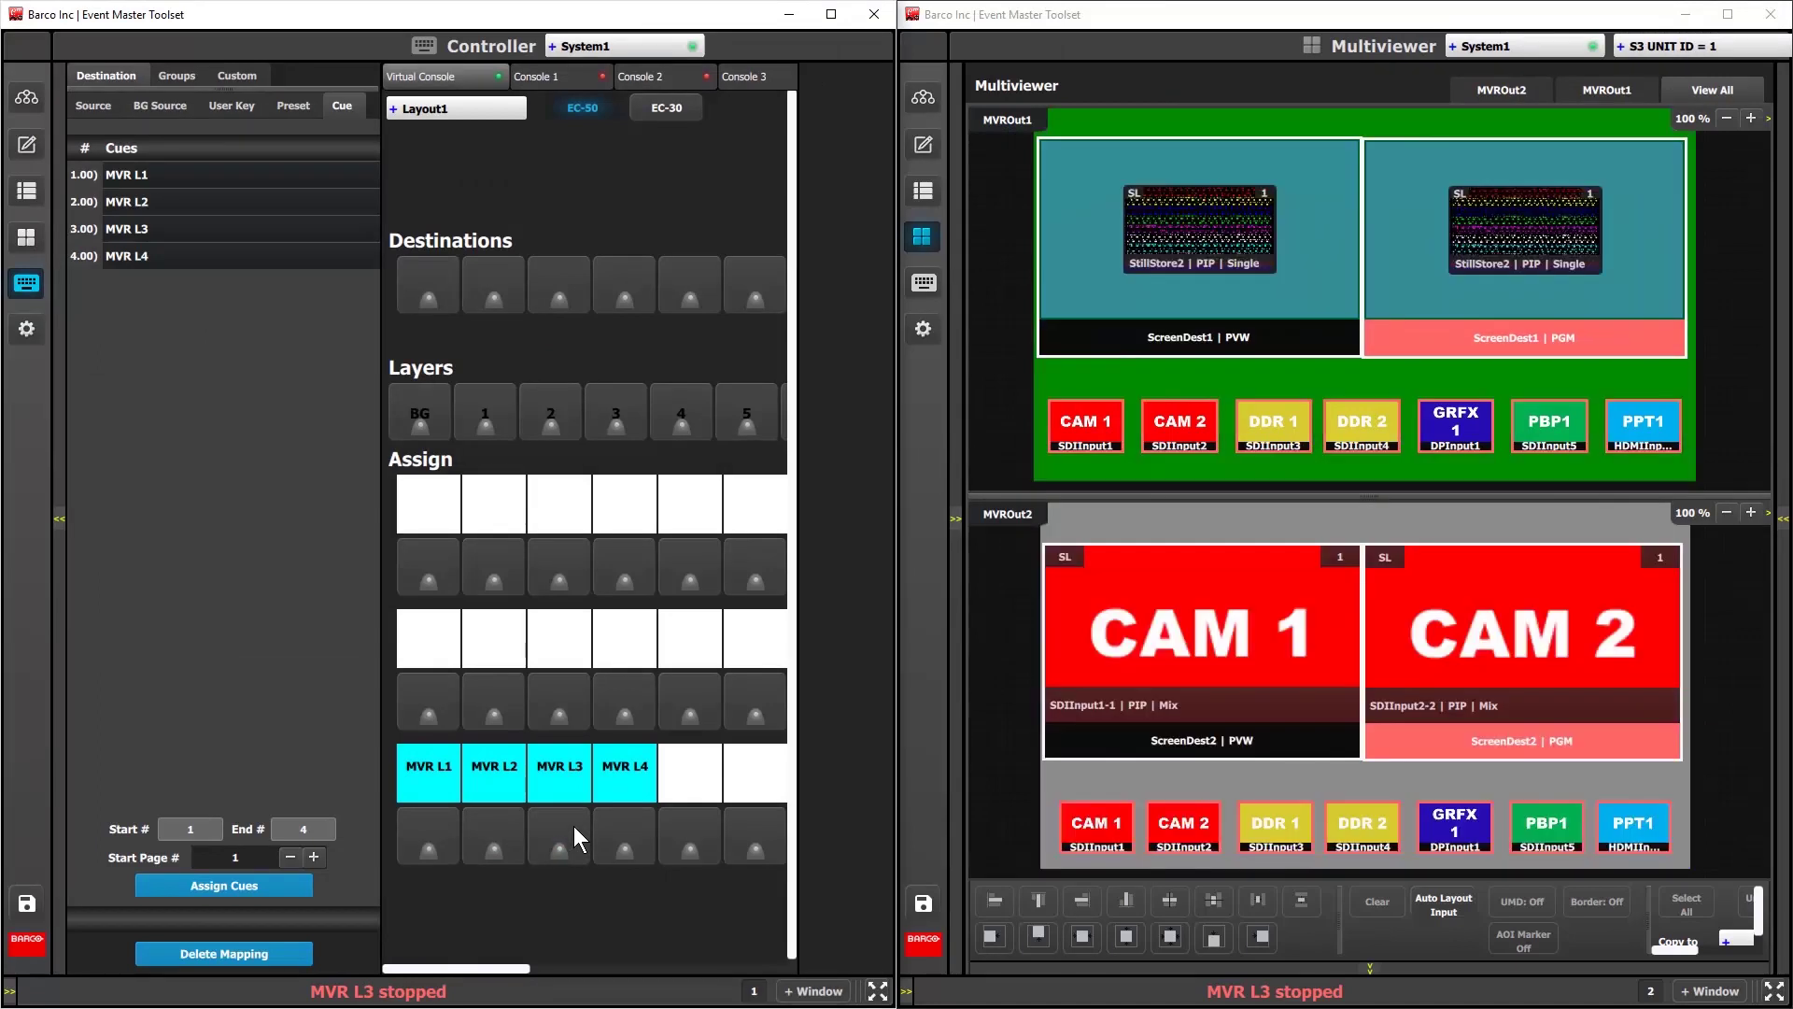